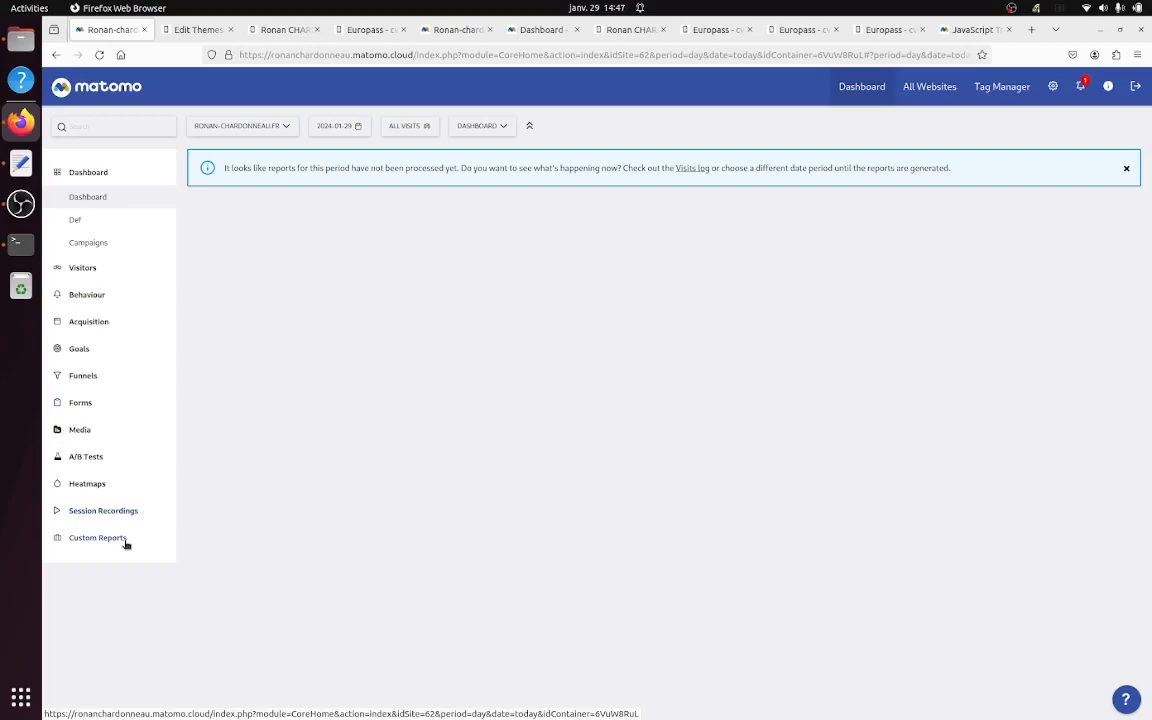
Step: Open the Visits Log and inspect the download actions recorded in the visit
click(105, 267)
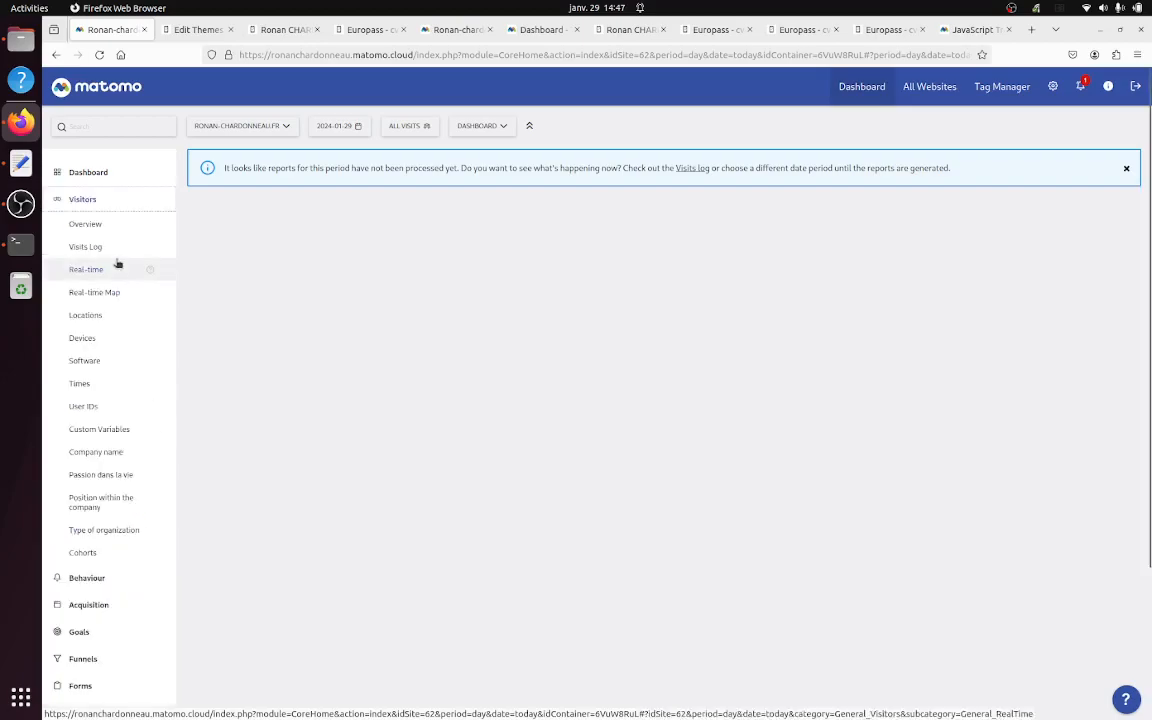
click(117, 252)
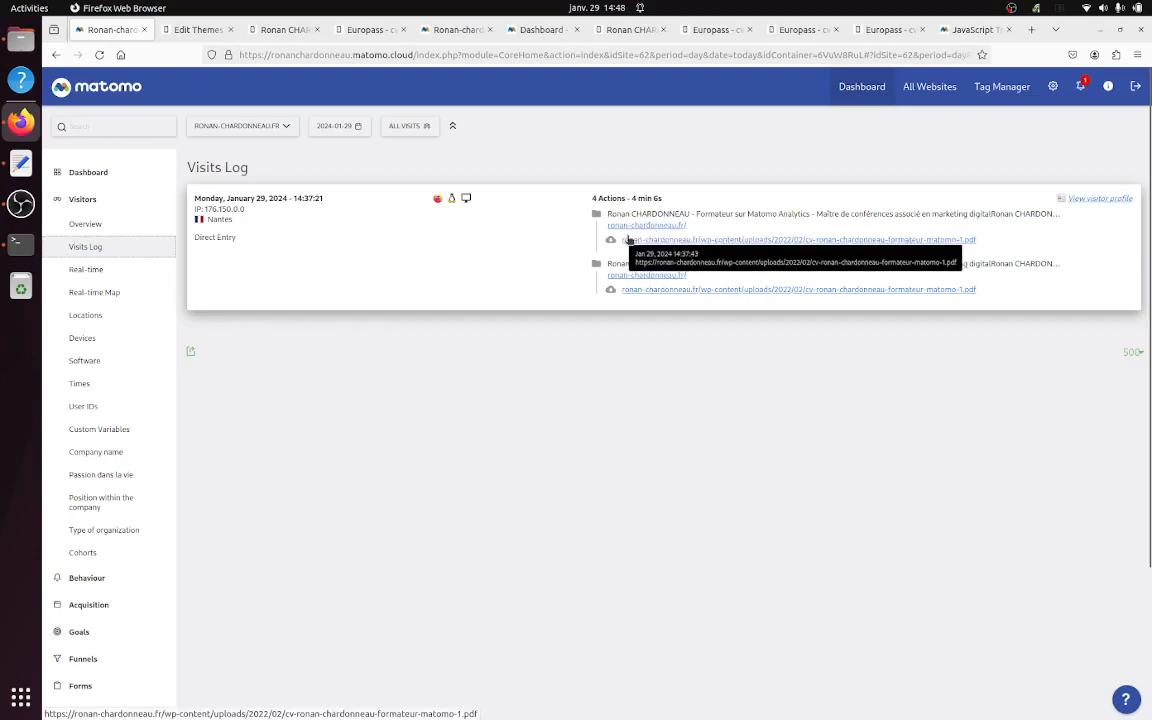
Step: Open the custom reports management page and start creating a new report
scroll(141, 655, down, 3)
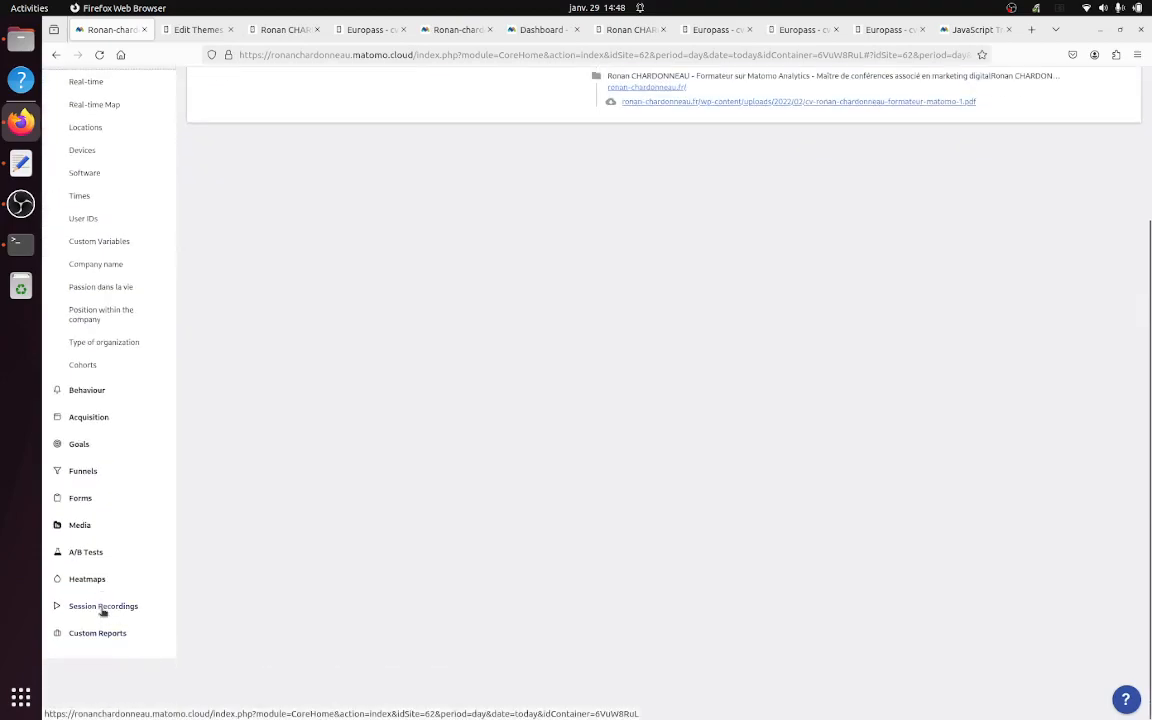
click(100, 633)
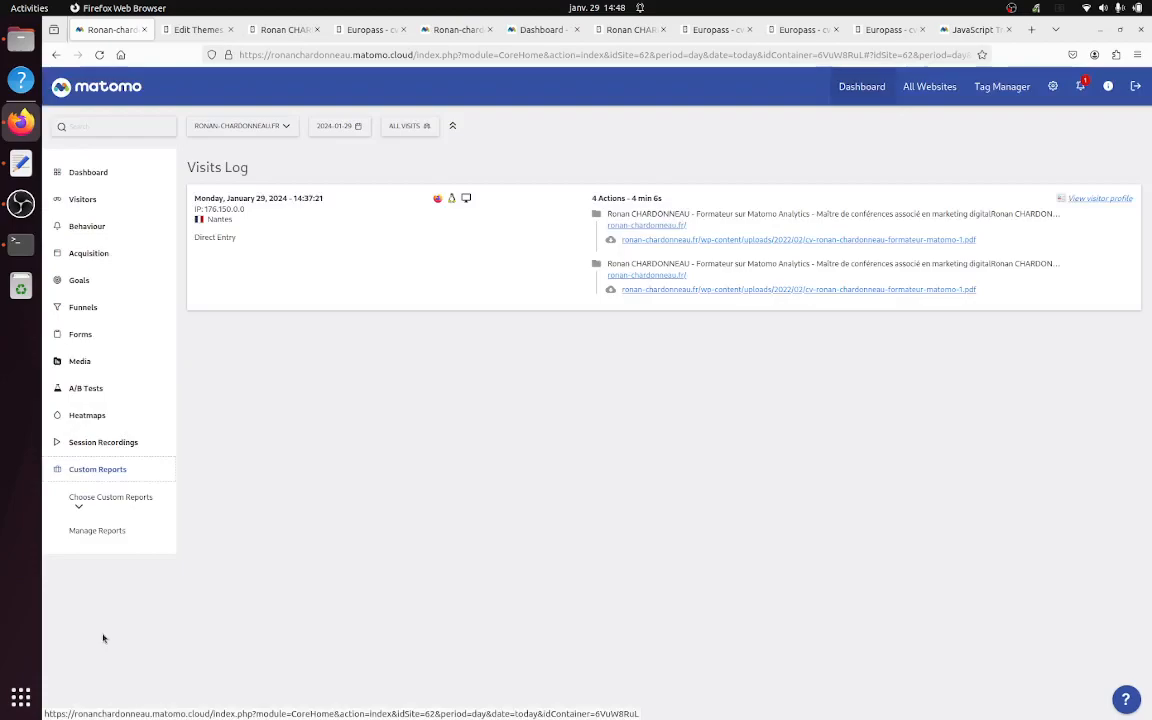
click(118, 535)
scroll(270, 530, down, 5)
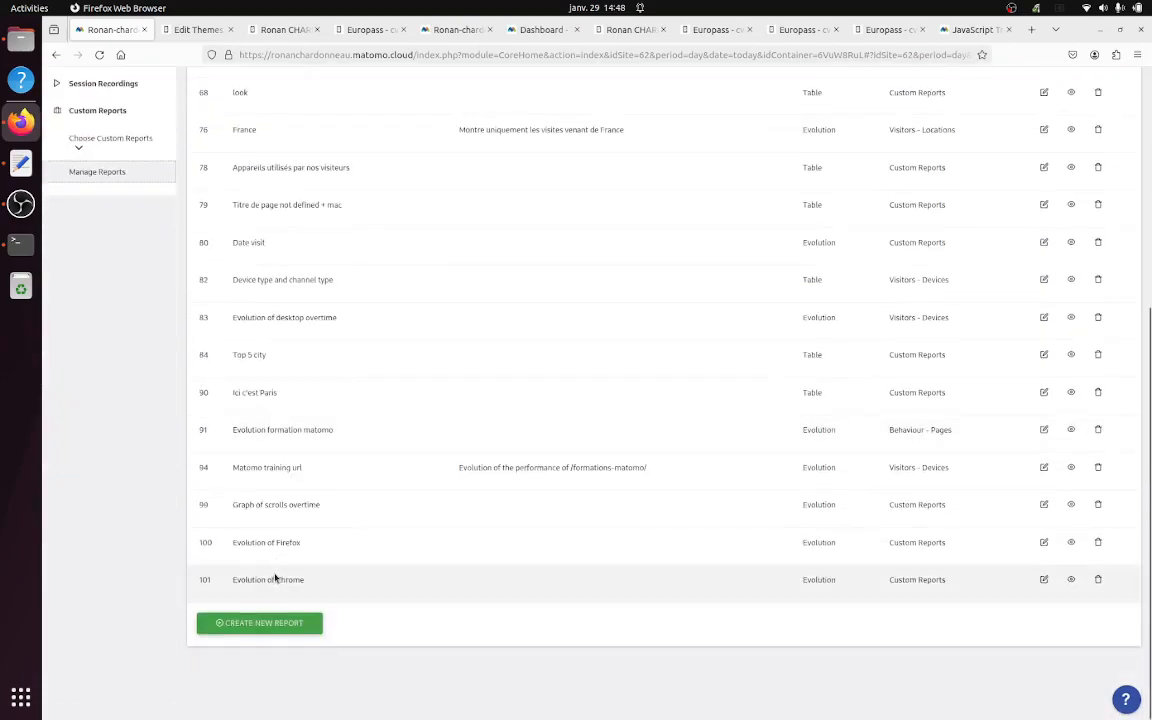
click(254, 622)
Step: Choose Action URL as the first dimension of the new table report
scroll(275, 571, down, 4)
click(363, 364)
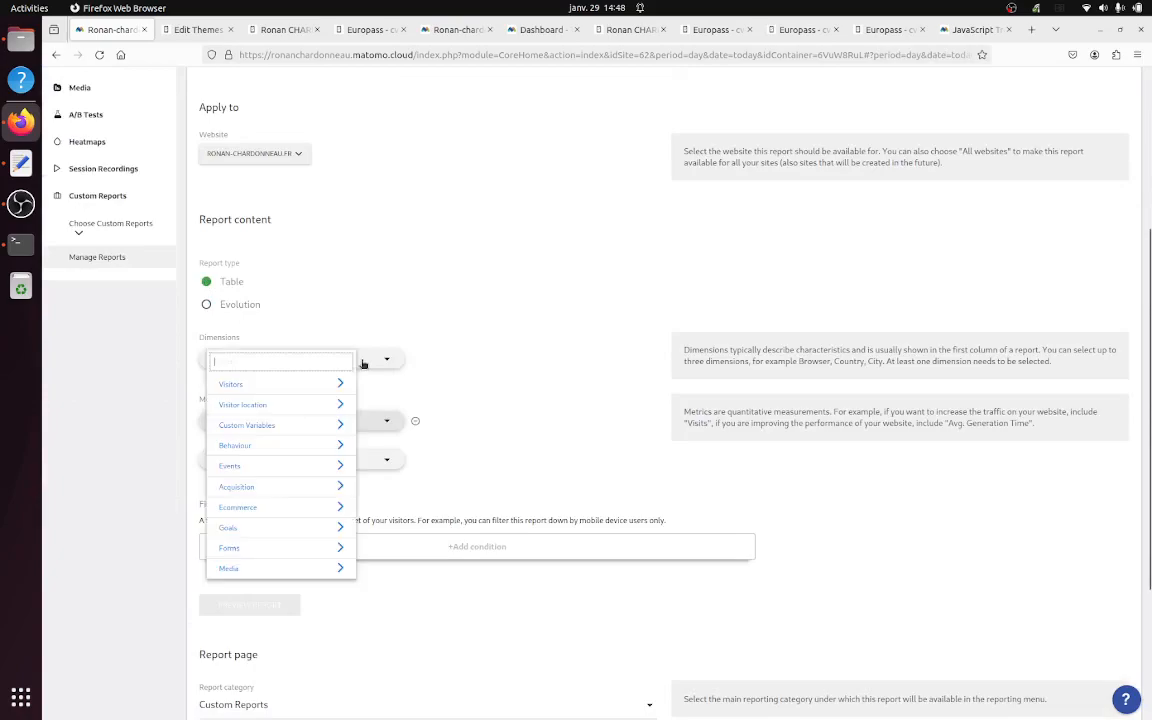
text(ac)
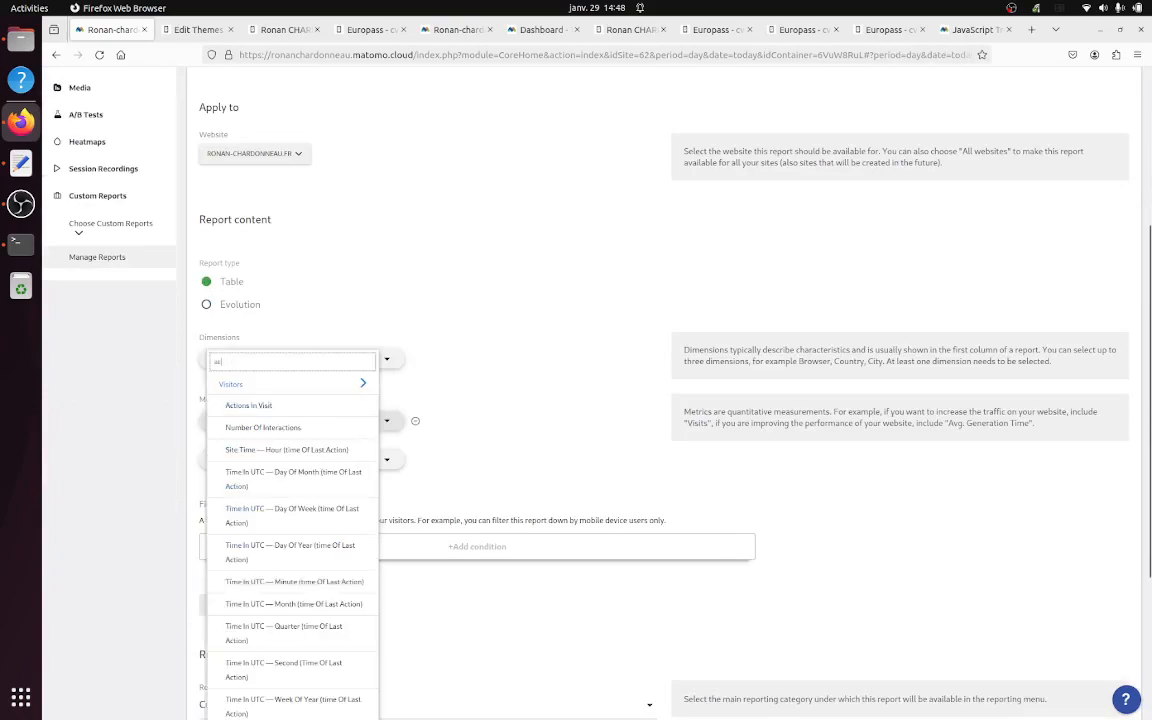
text(tion ur)
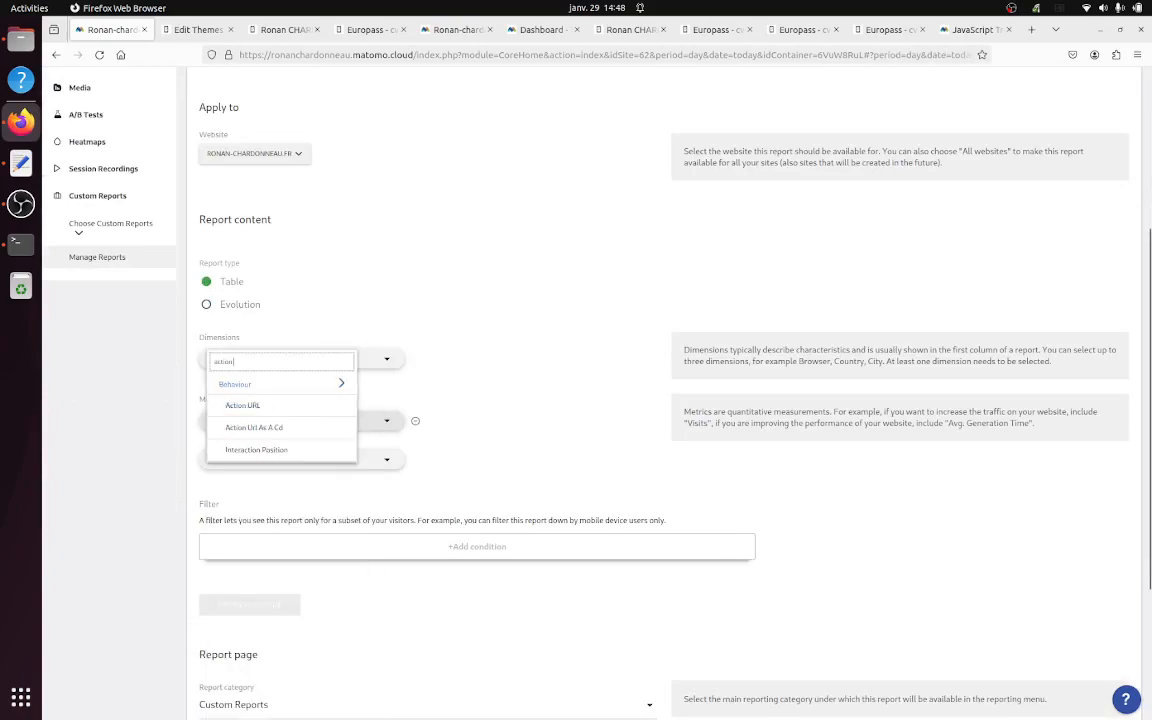
click(306, 406)
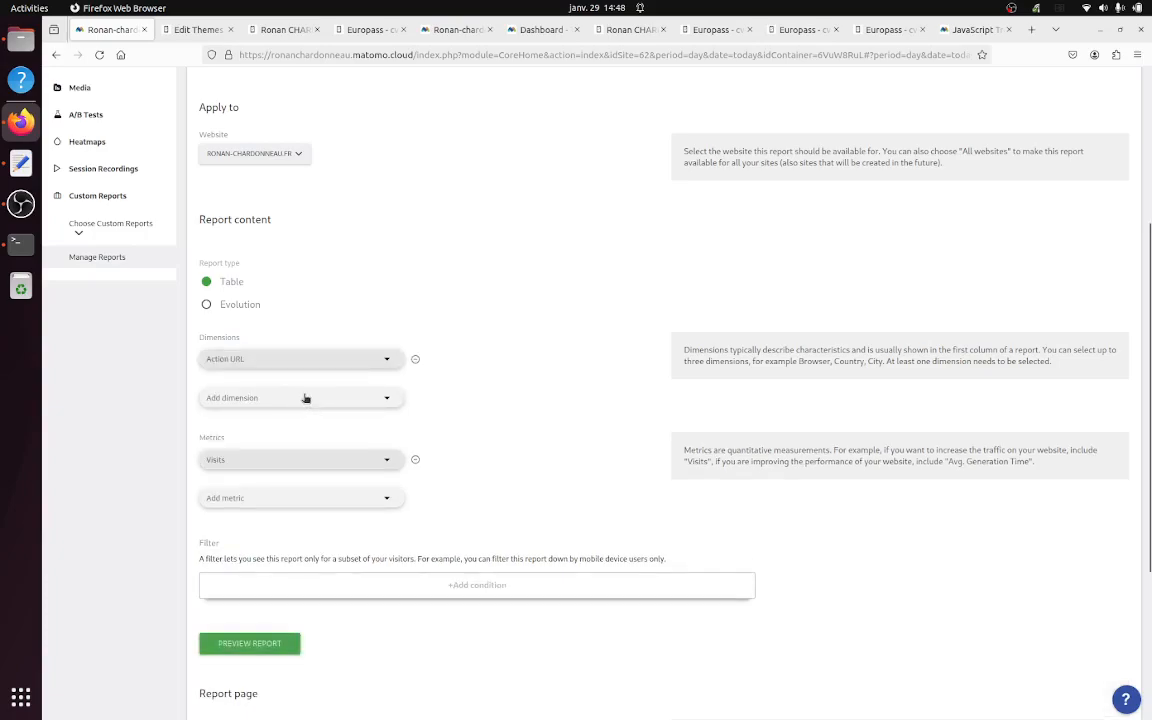
Step: Search the second dimension's options for a download dimension, without adding one
click(306, 398)
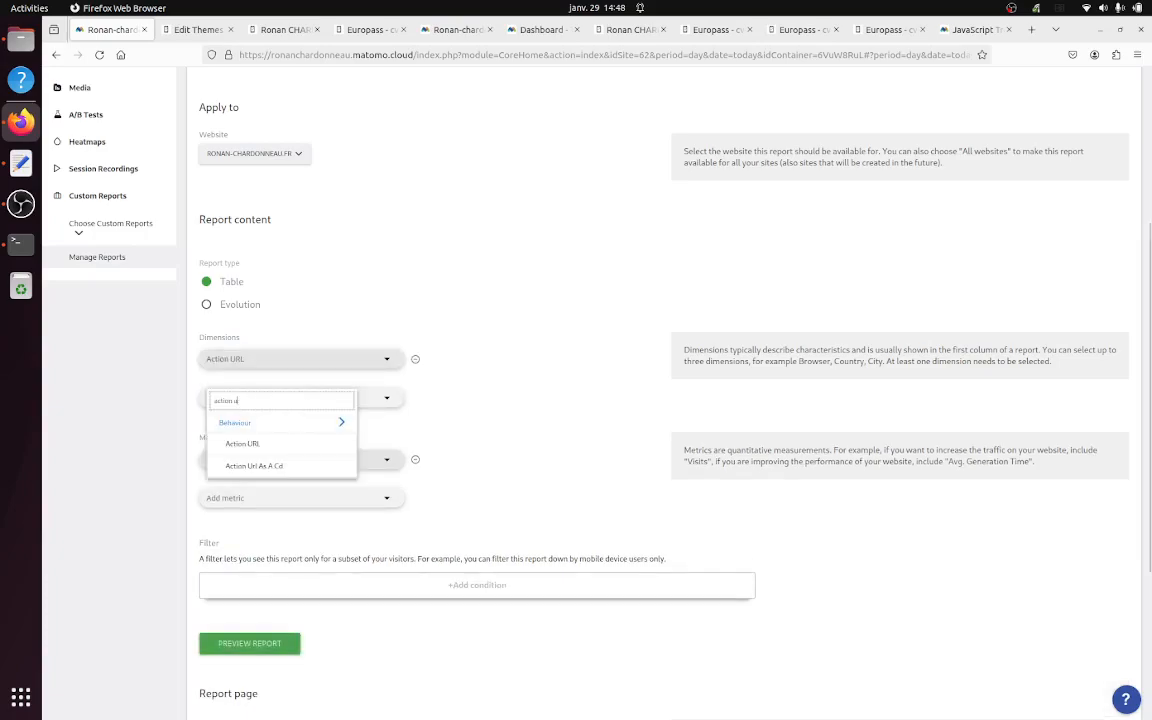
key(BackSpace)
key(BackSpace)
key(BackSpace)
key(BackSpace)
key(BackSpace)
key(BackSpace)
key(BackSpace)
key(BackSpace)
key(BackSpace)
text(dow)
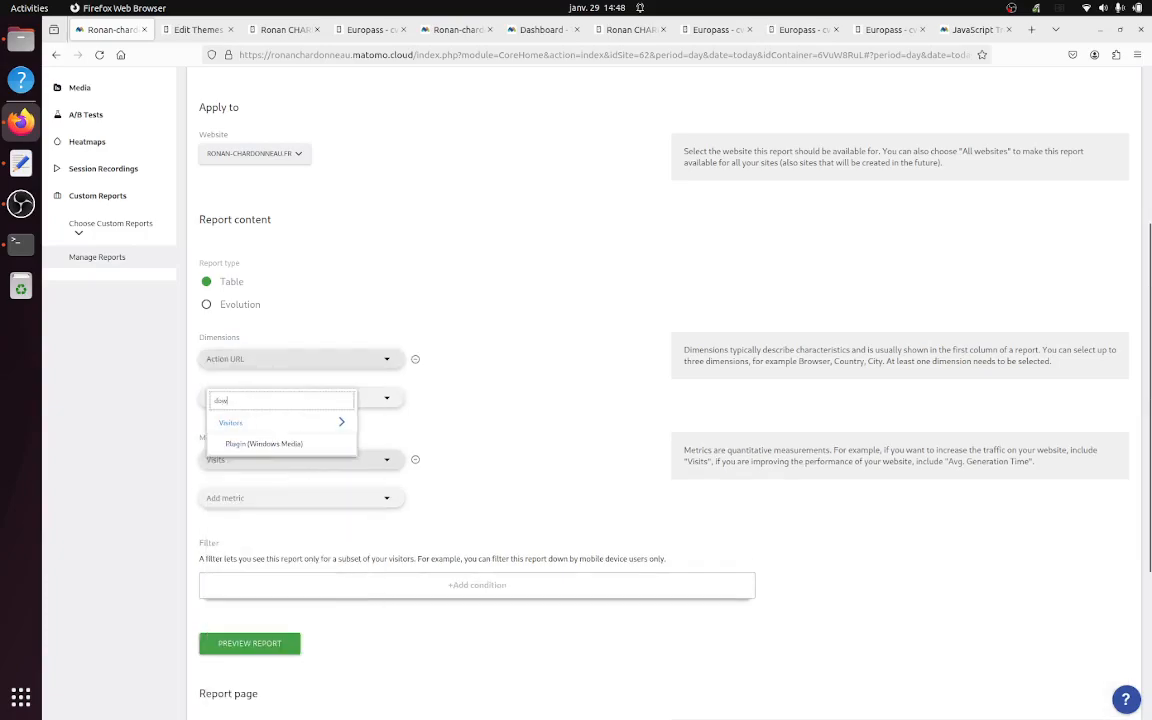
key(BackSpace)
key(BackSpace)
key(BackSpace)
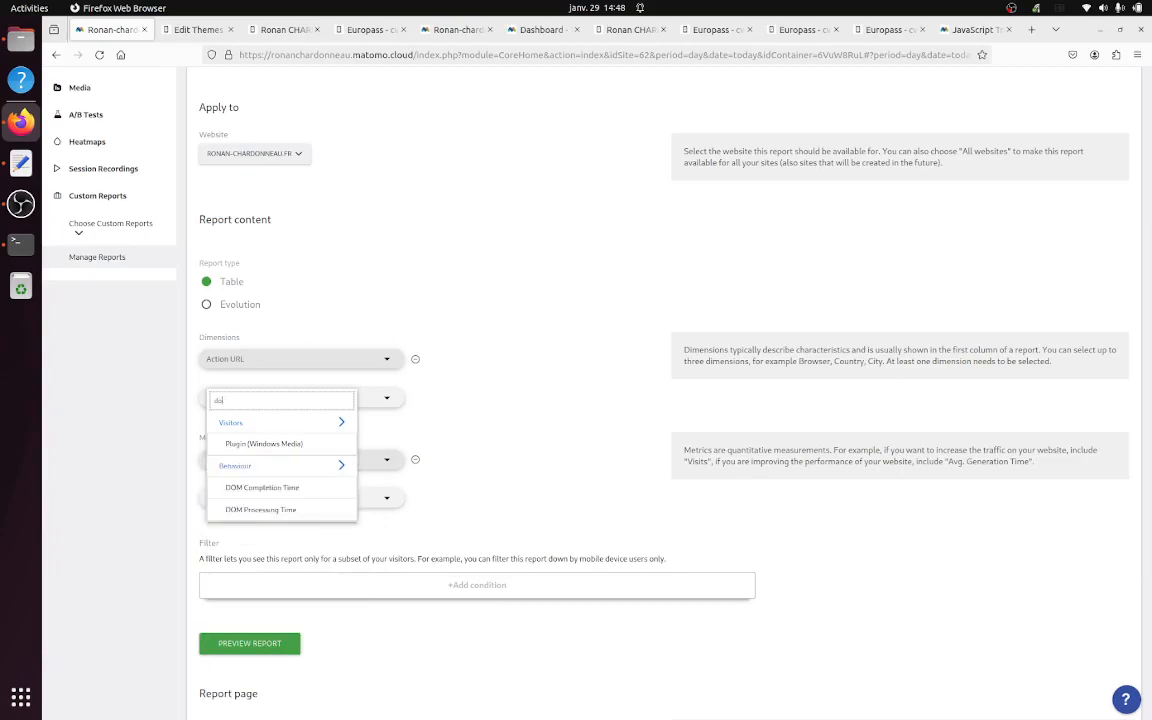
click(417, 391)
Step: Replace the Action URL dimension with Download URL
click(415, 359)
click(375, 358)
text(dow)
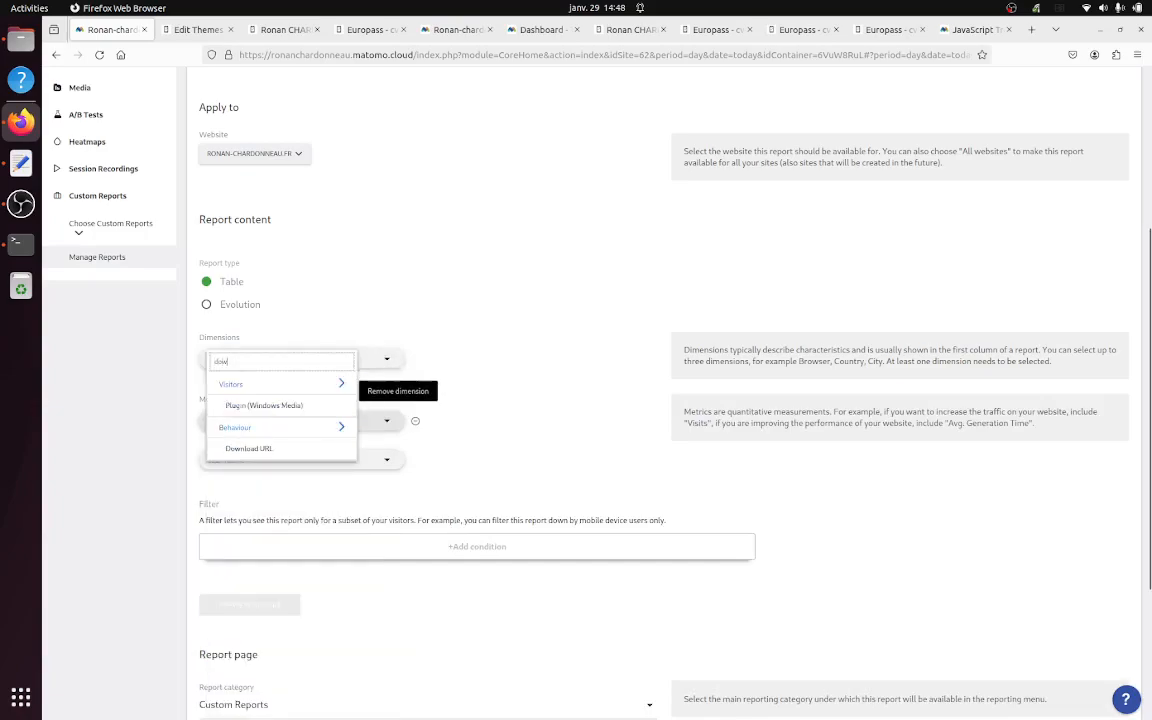
click(290, 447)
Step: Search the second dimension's options for an action URL to combine with Download URL, without adding one
click(322, 405)
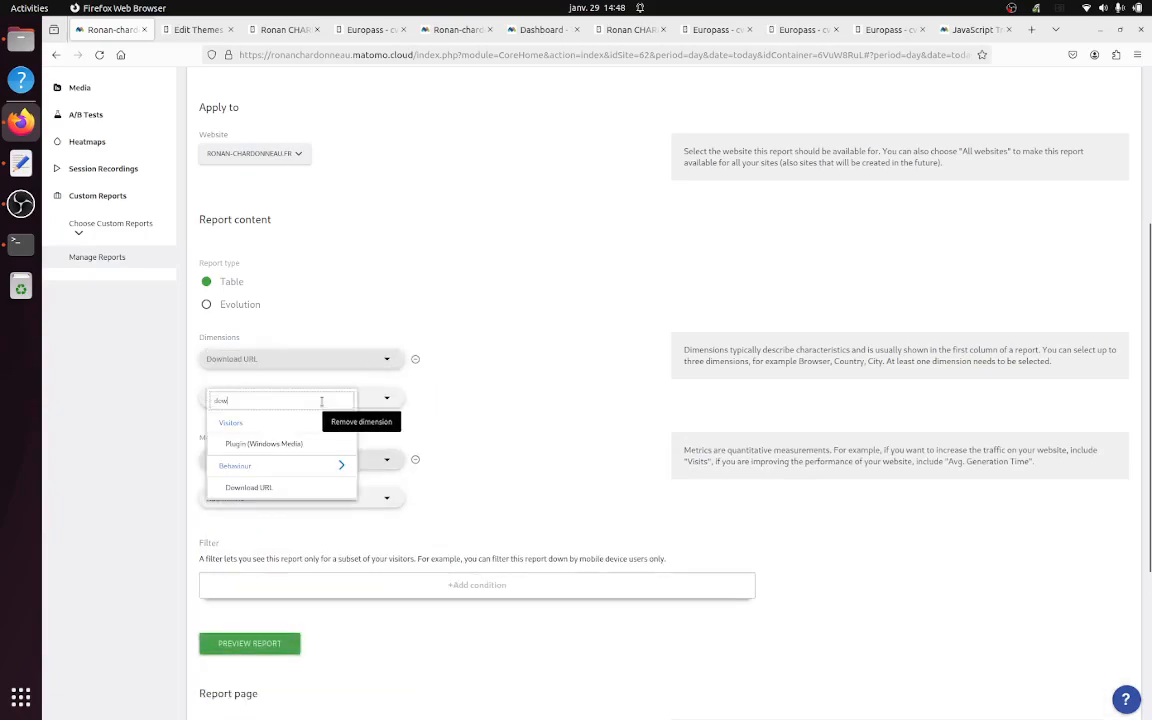
key(BackSpace)
key(BackSpace)
key(BackSpace)
text(act)
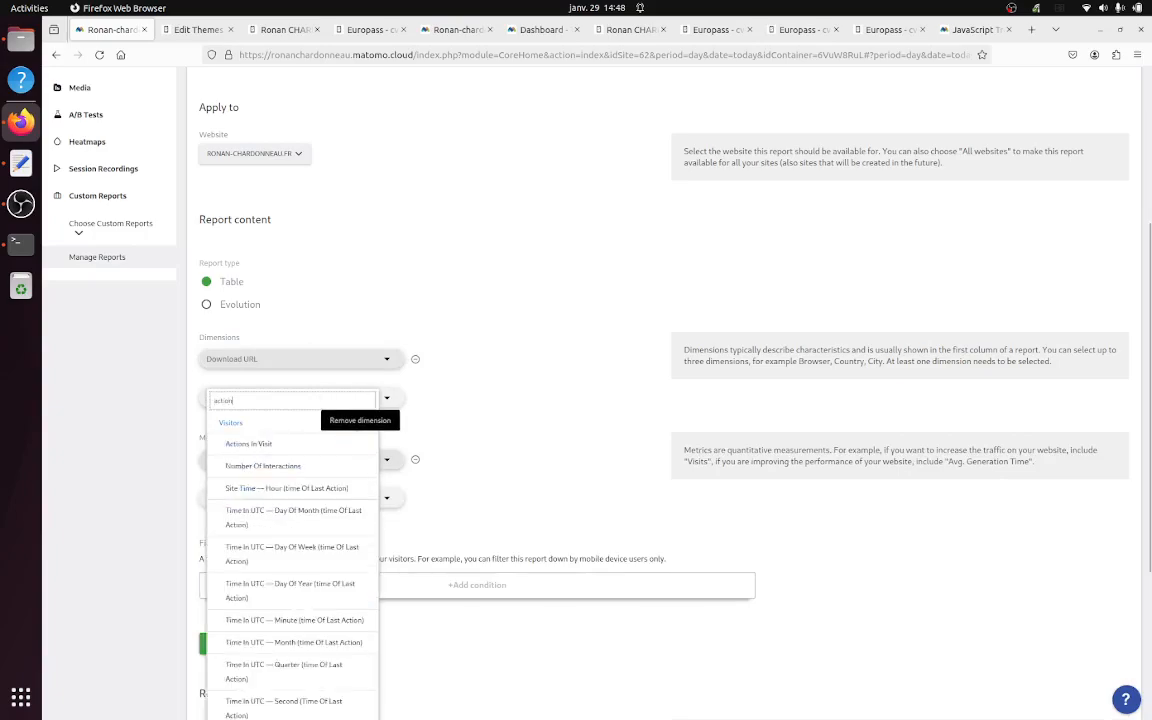
text(ion)
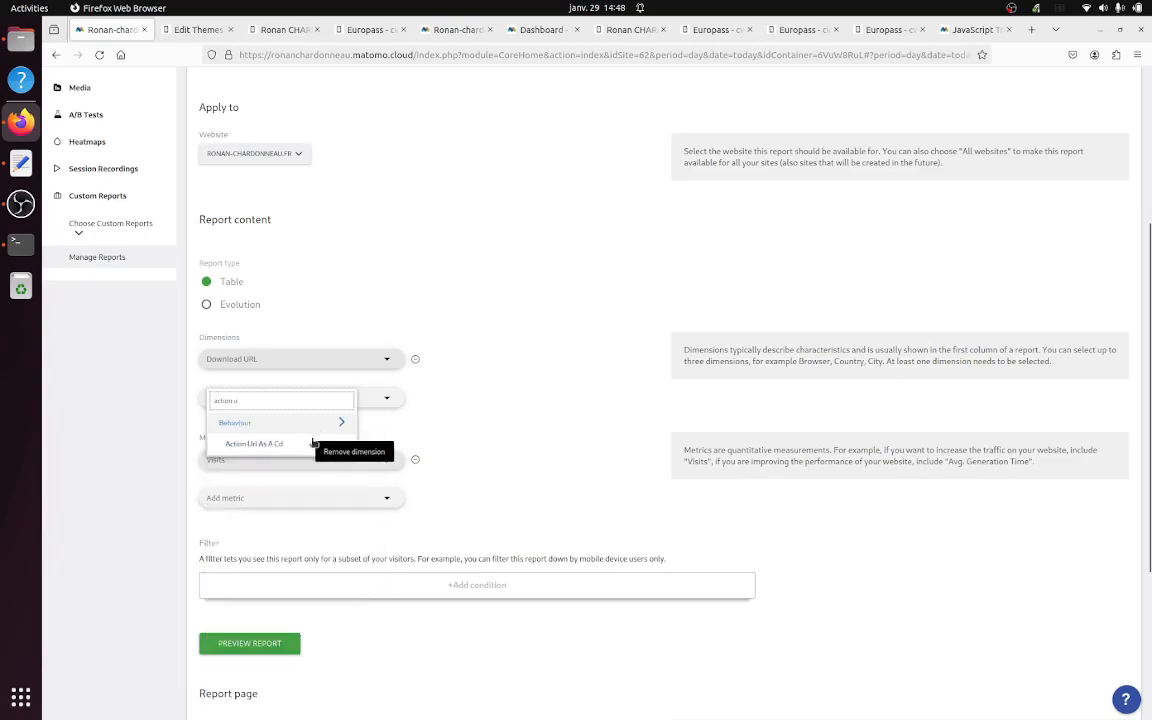
click(543, 410)
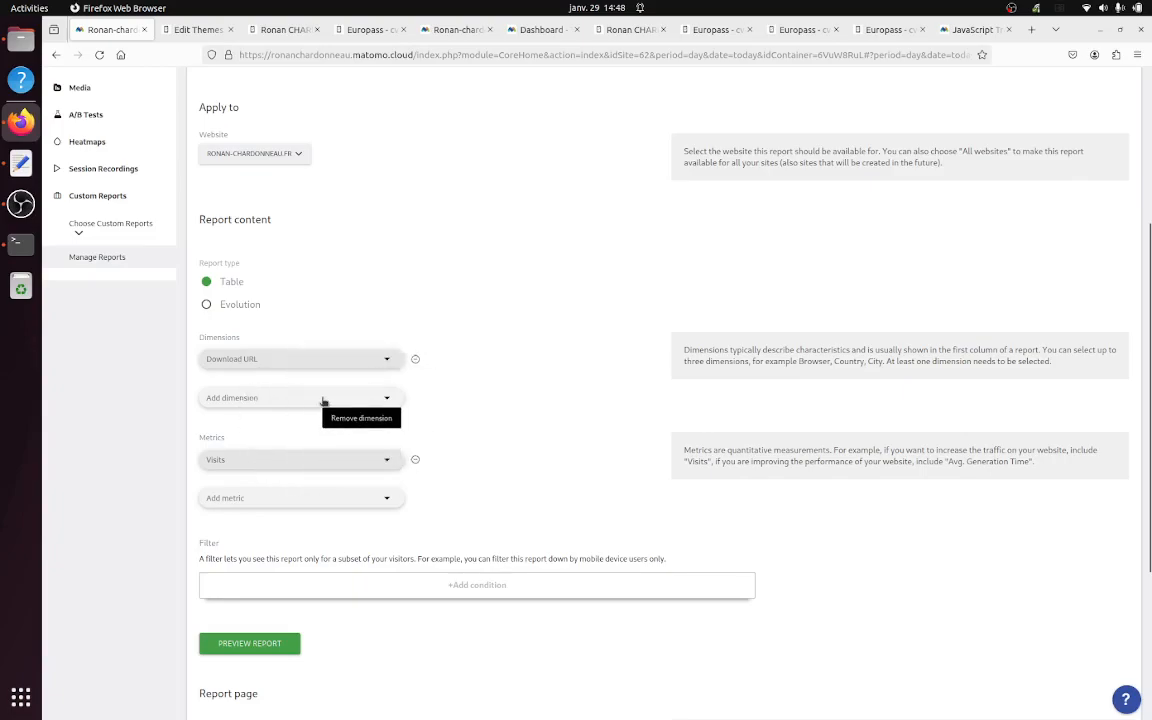
Step: Open the website's Custom Dimensions settings and examine the action dimension "Action url as a cd"
scroll(323, 400, up, 5)
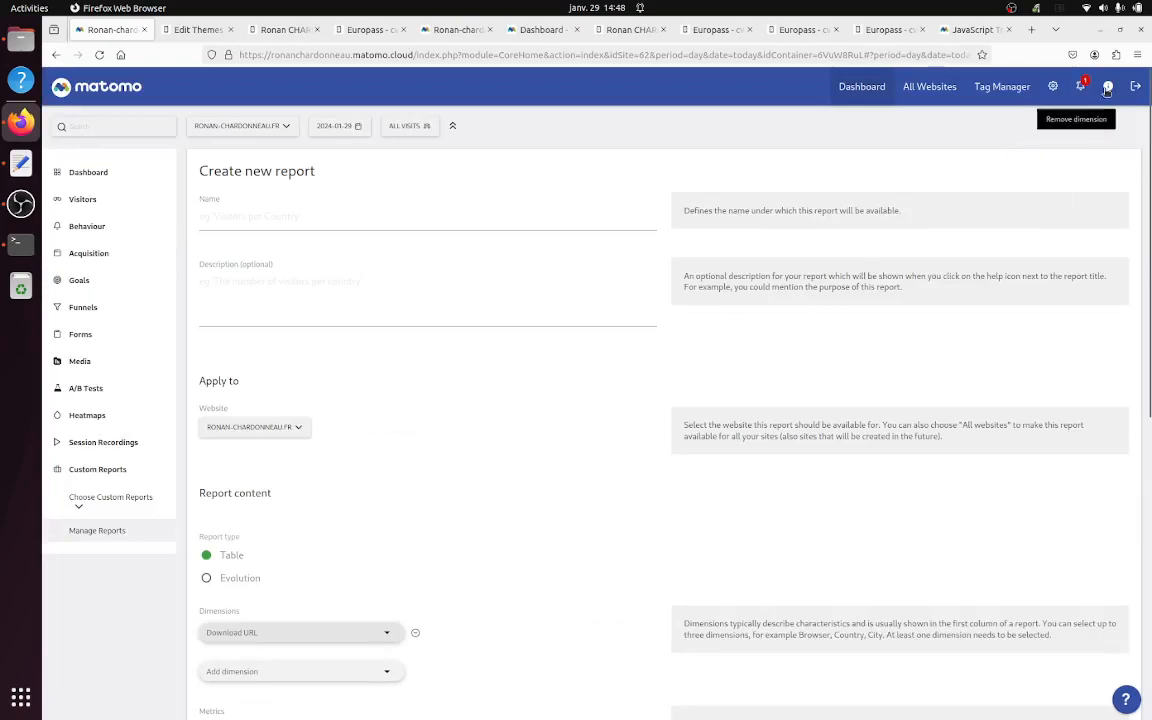
click(1053, 87)
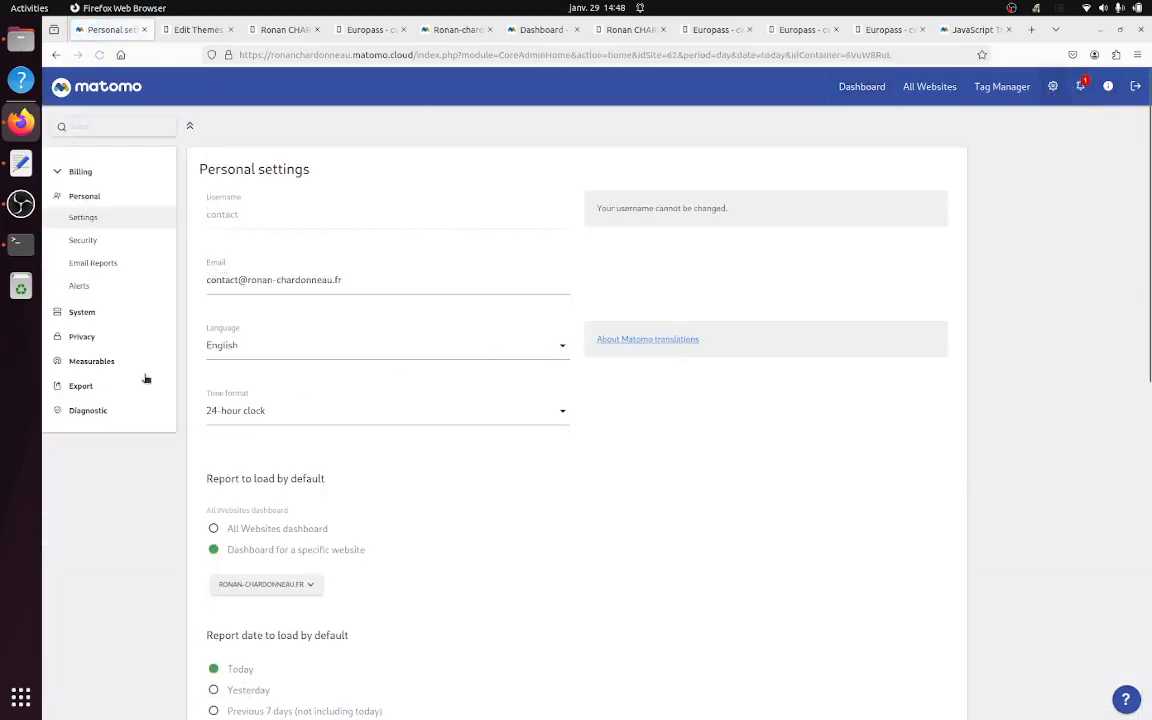
click(105, 364)
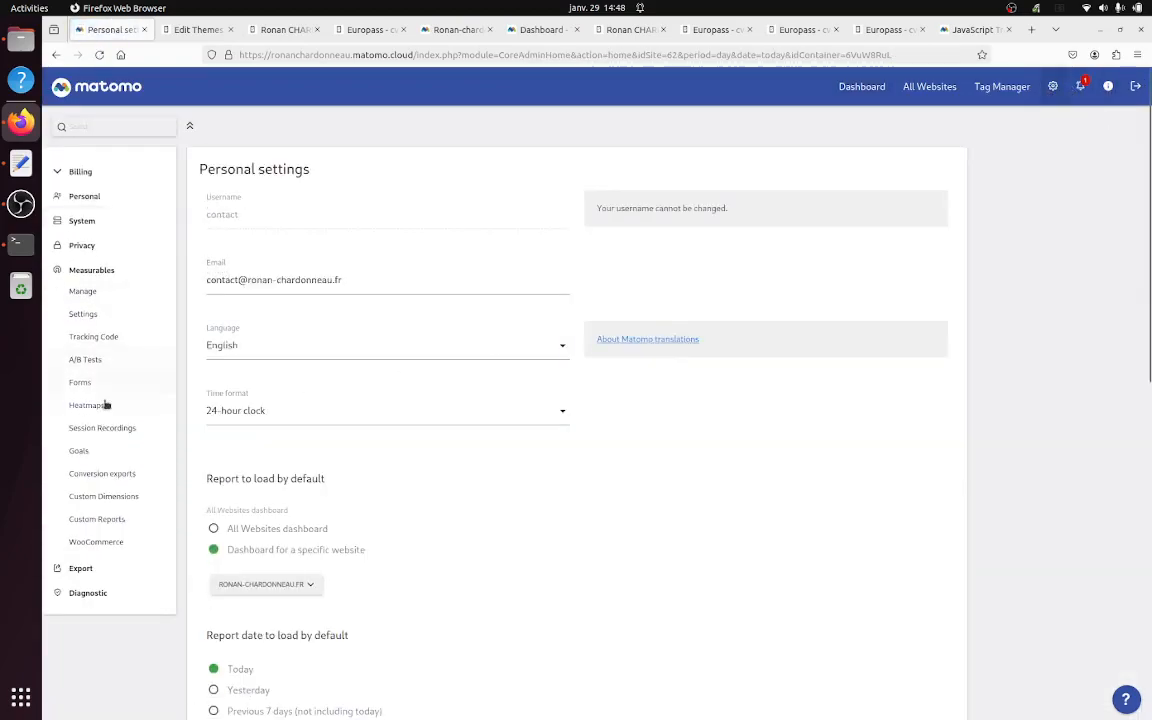
click(112, 498)
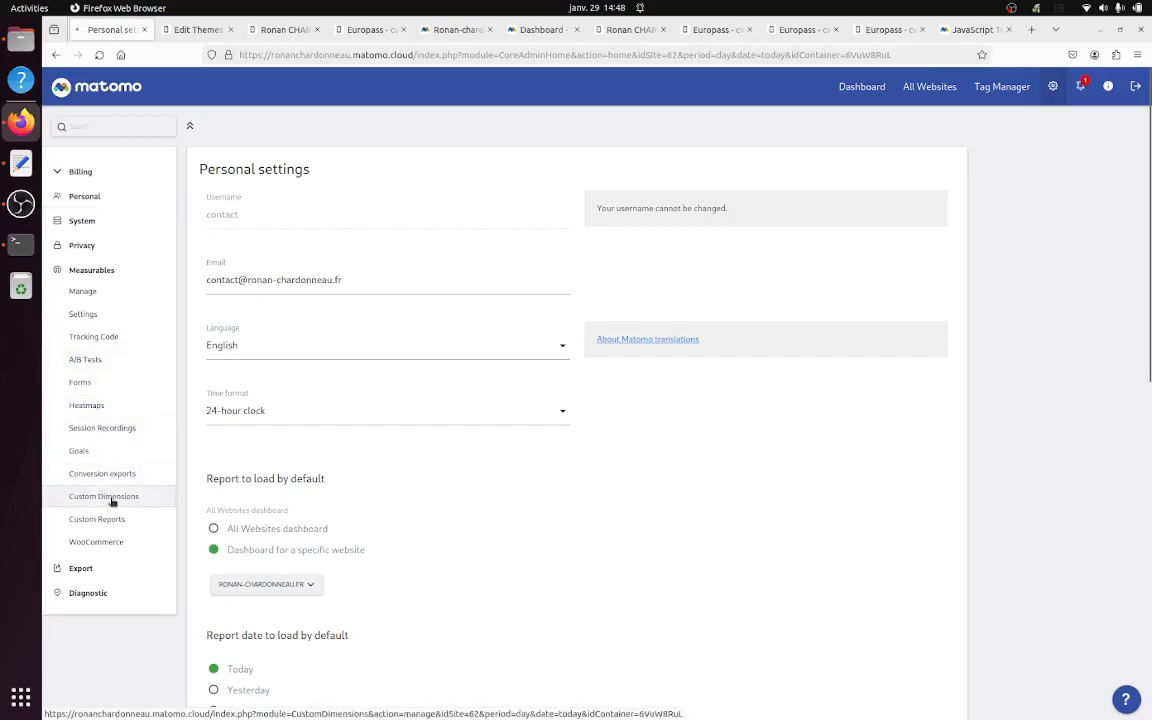
scroll(537, 418, down, 5)
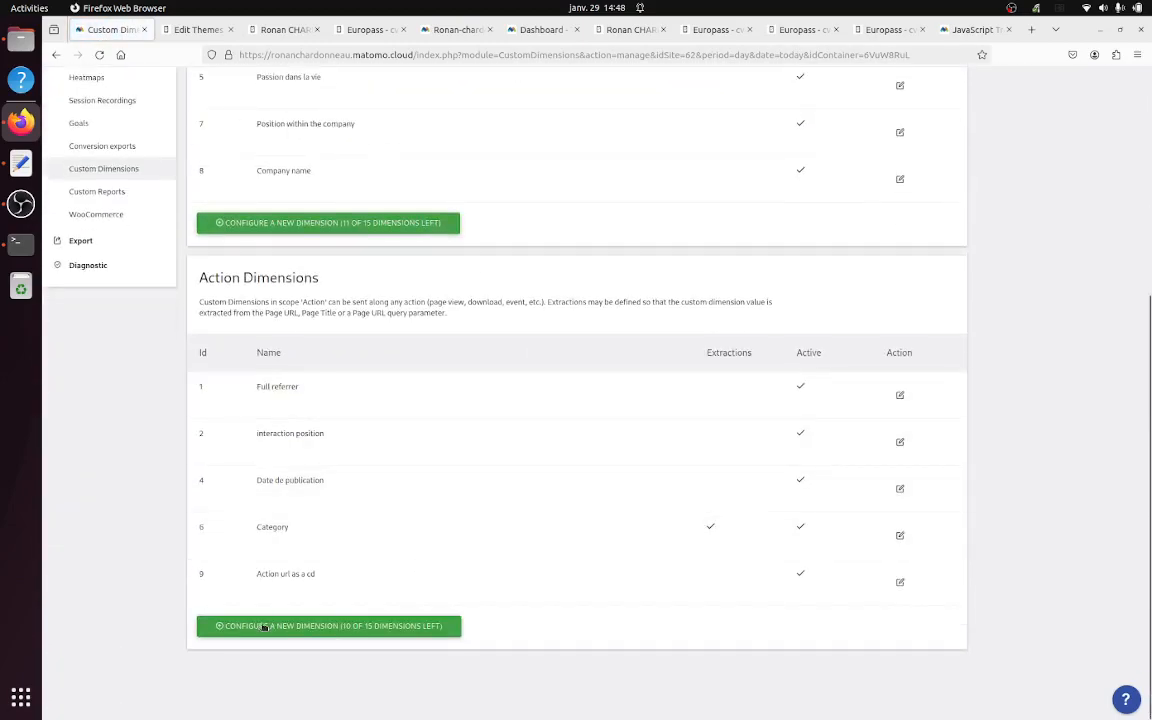
drag(261, 573, 316, 574)
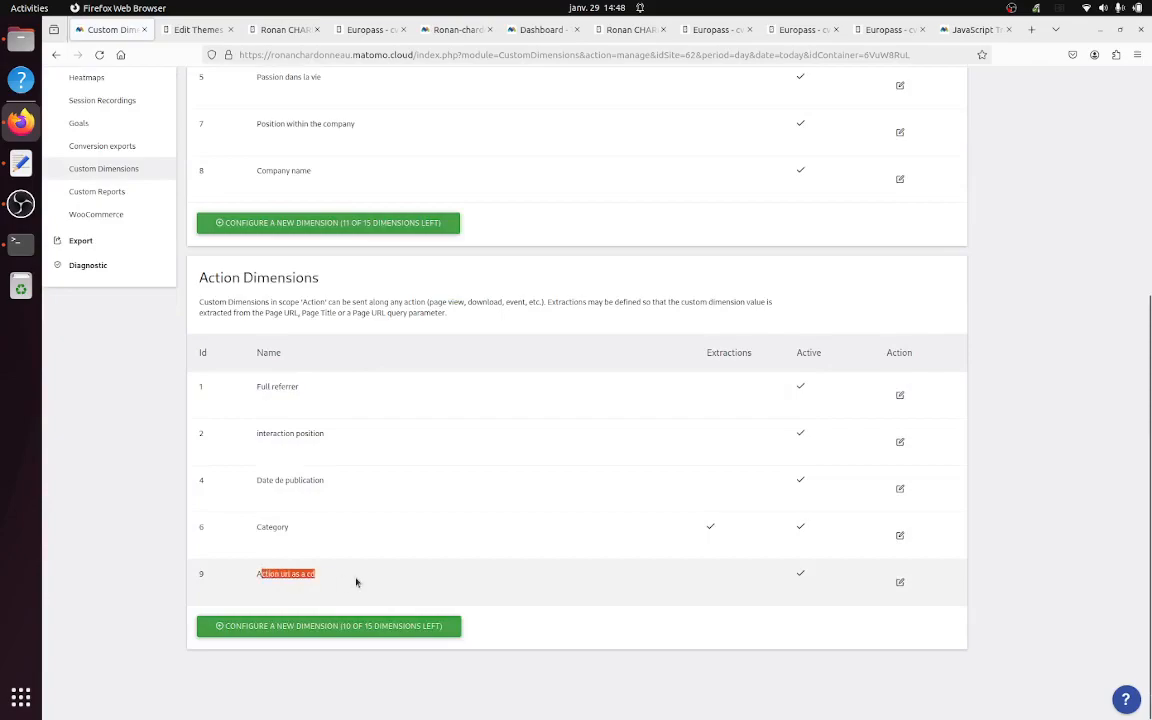
click(264, 575)
scroll(371, 581, up, 5)
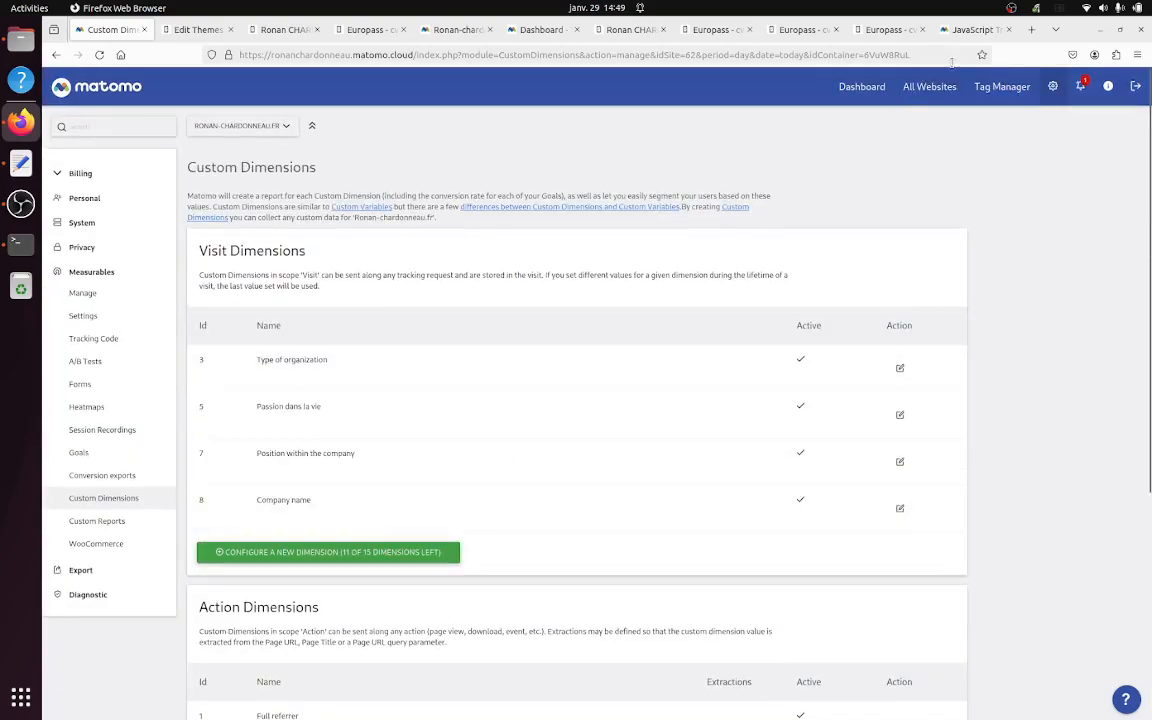
Step: Open the Matomo Configuration variable in Tag Manager and examine its link tracking and custom dimension settings
click(993, 86)
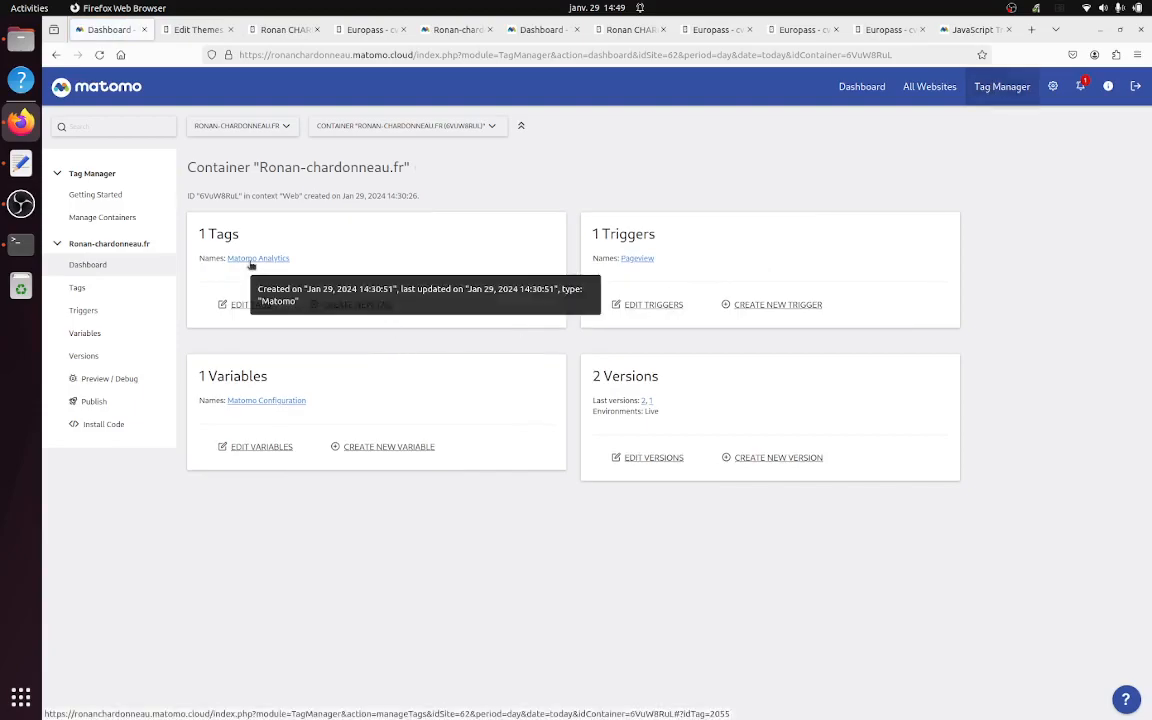
click(262, 404)
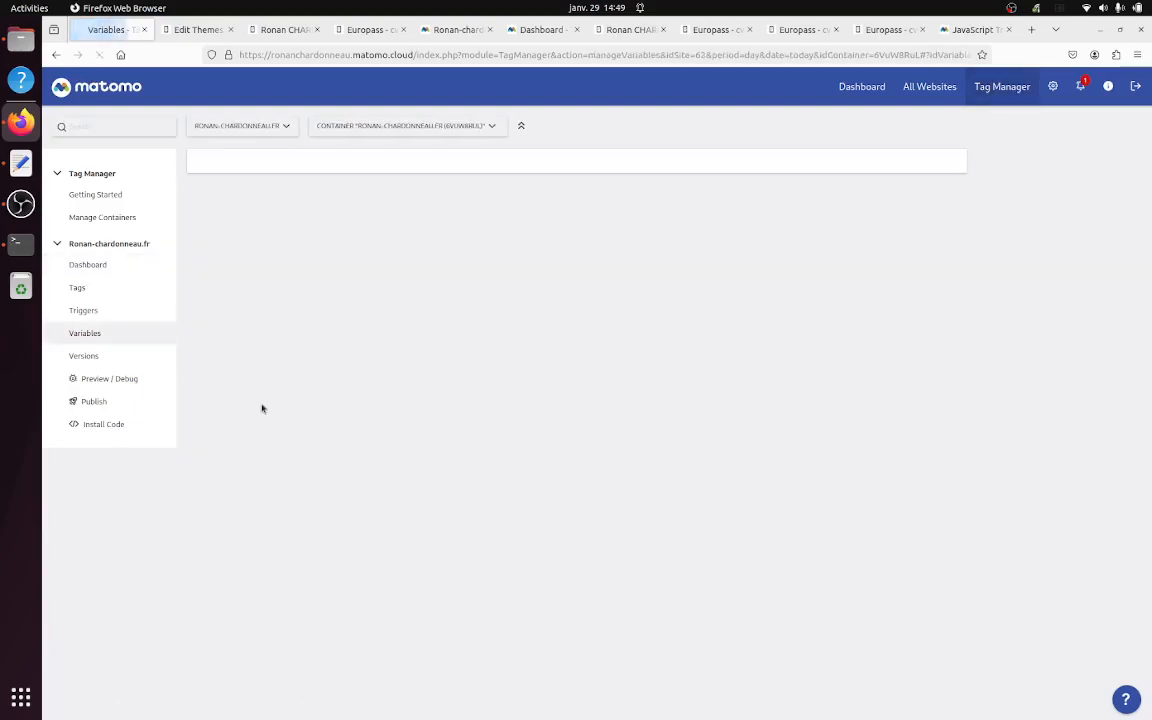
scroll(511, 434, down, 8)
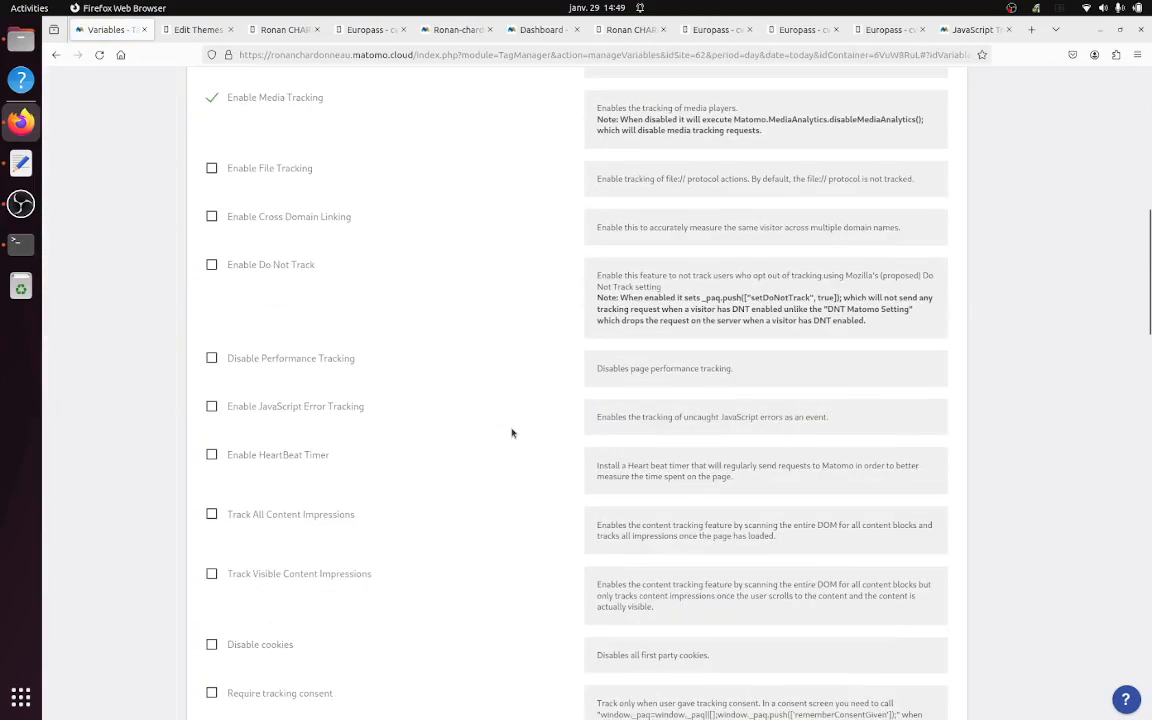
scroll(511, 432, up, 5)
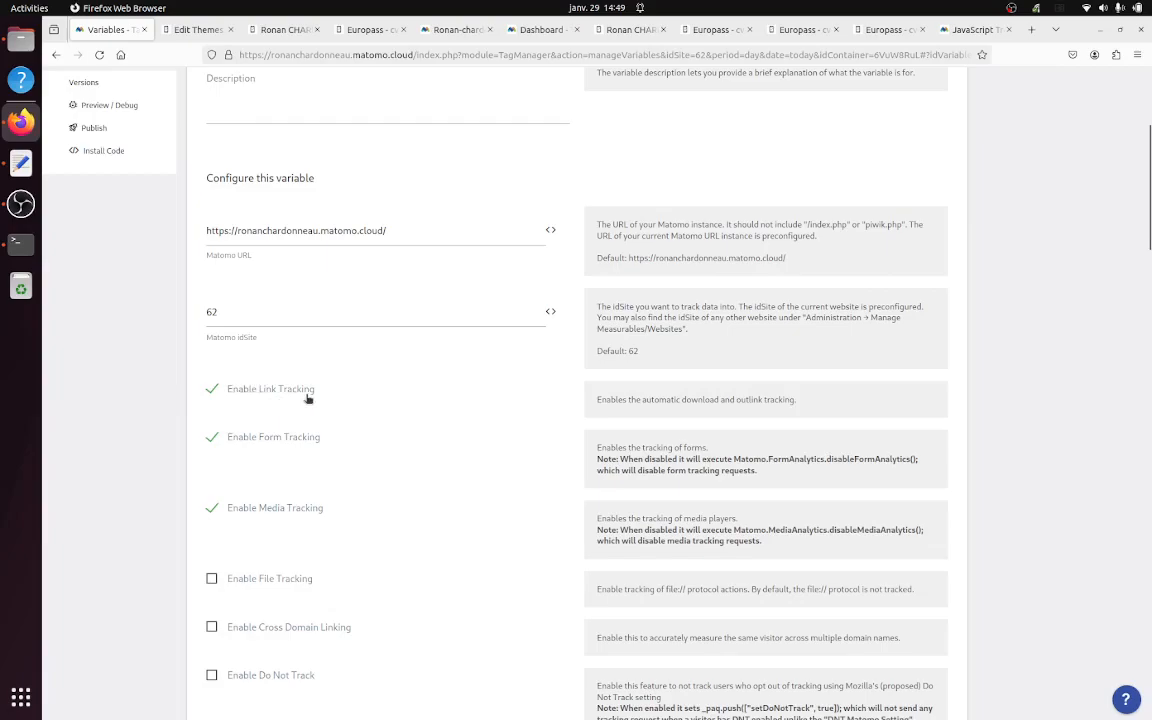
scroll(323, 413, down, 15)
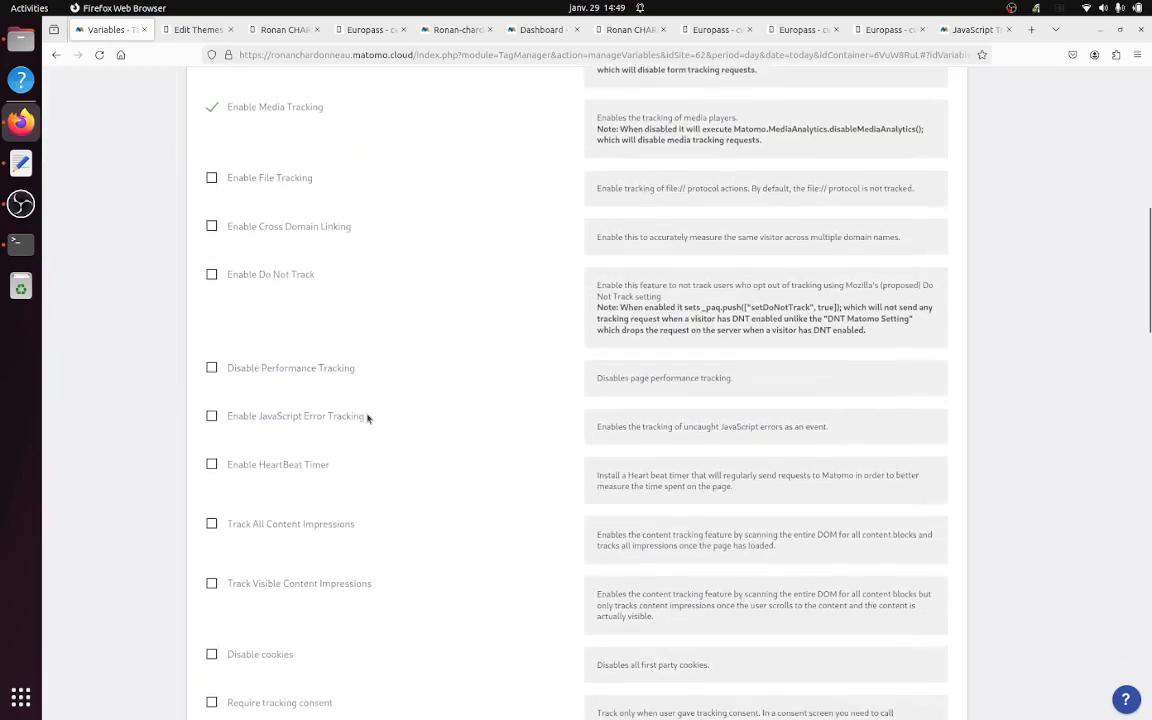
scroll(368, 418, down, 3)
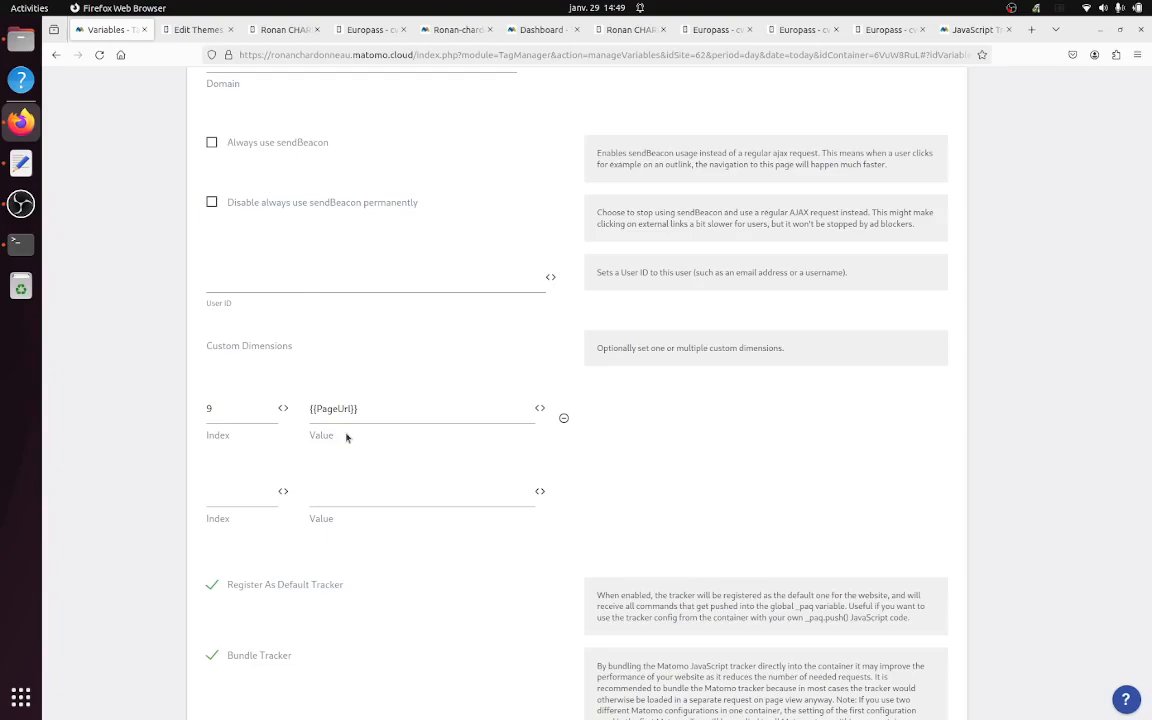
scroll(346, 437, up, 15)
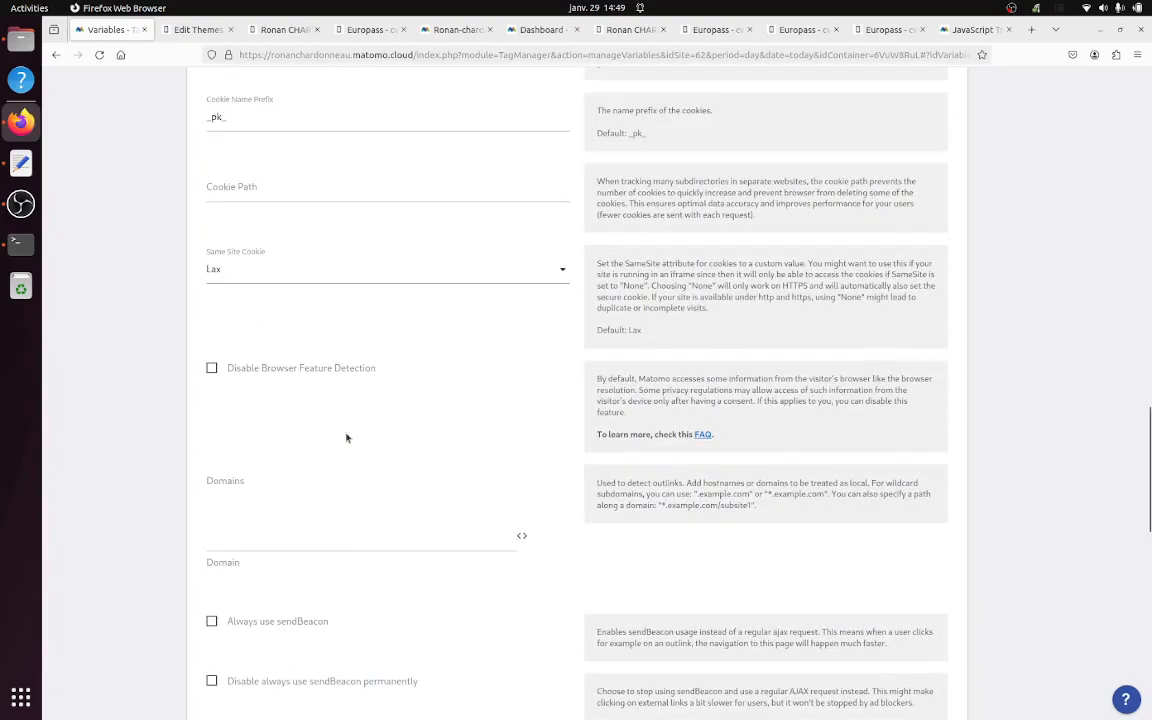
scroll(346, 437, up, 10)
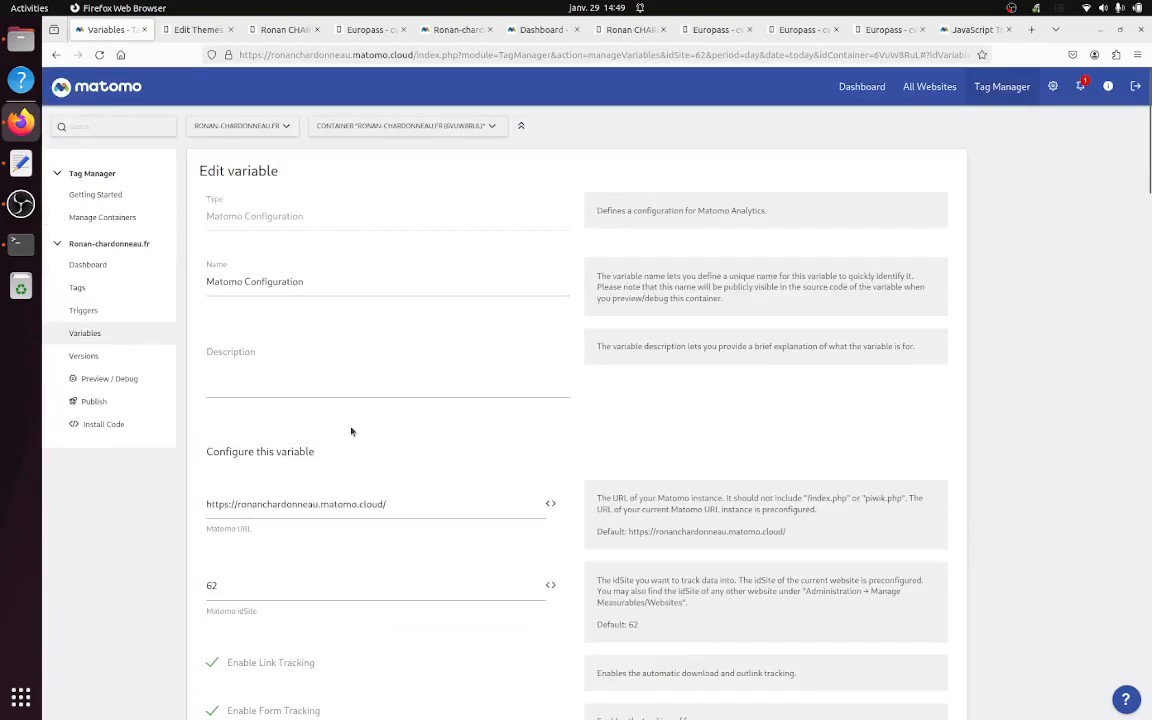
Step: Return to the Visits Log and inspect the custom dimension recorded with the latest PDF download
click(870, 87)
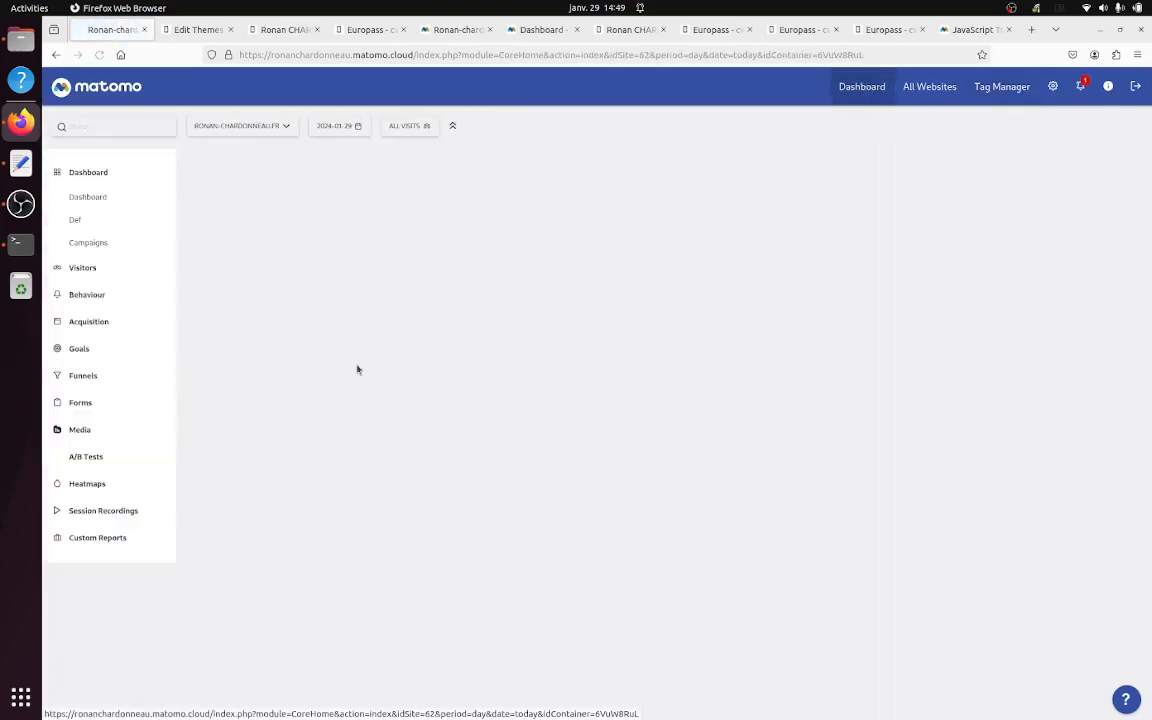
click(78, 266)
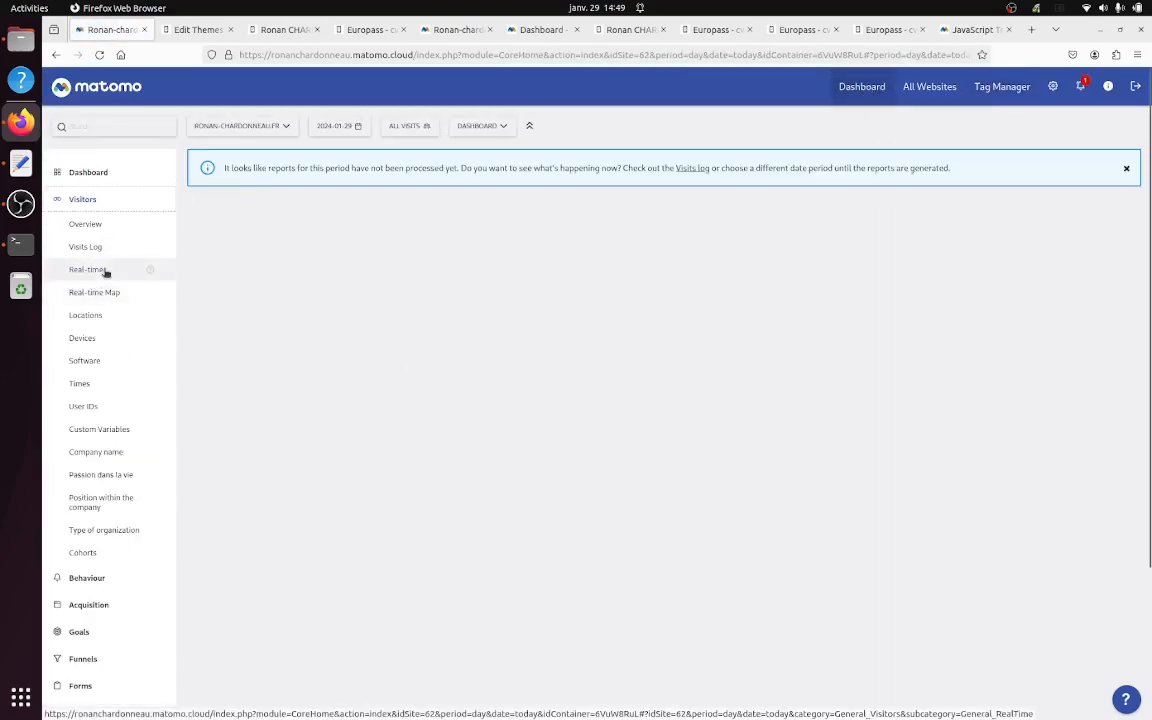
click(108, 252)
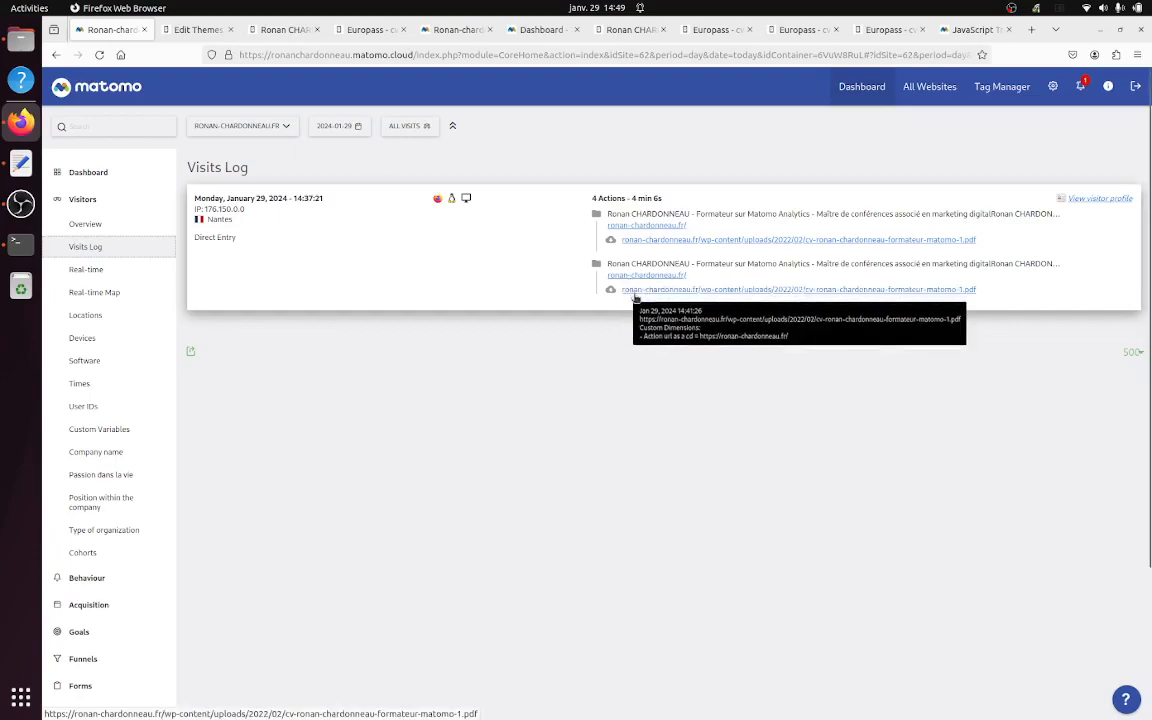
Step: Open the management of custom reports and start creating a new report
scroll(200, 575, down, 3)
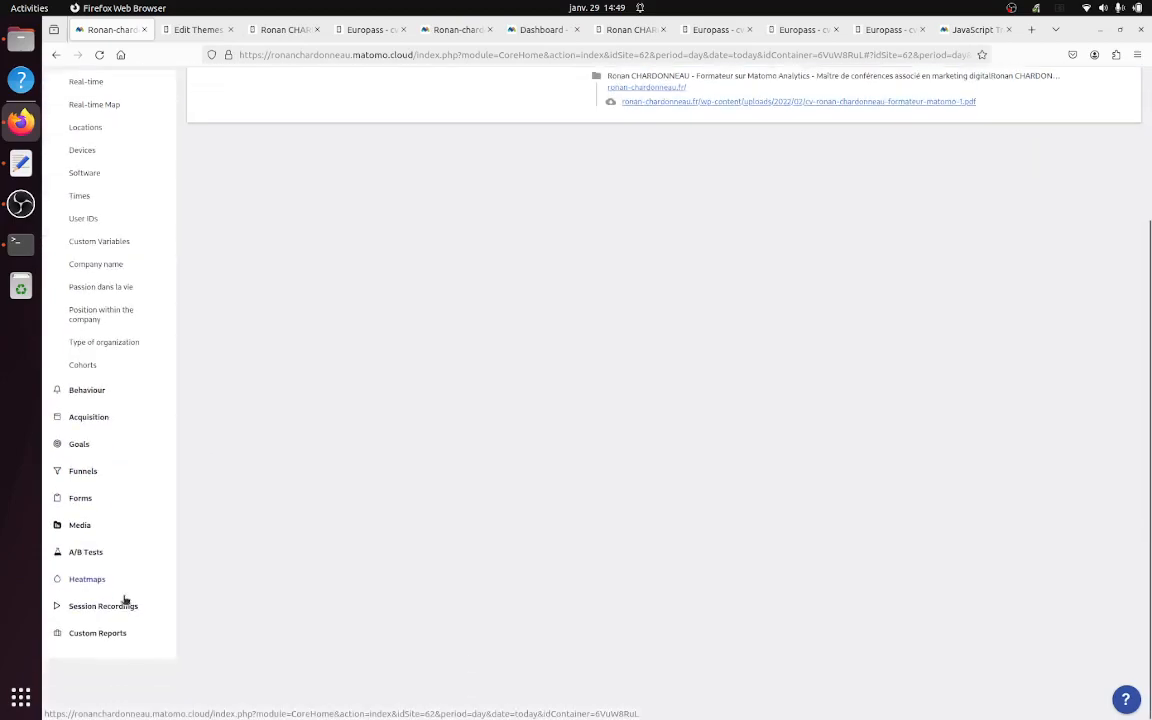
click(100, 628)
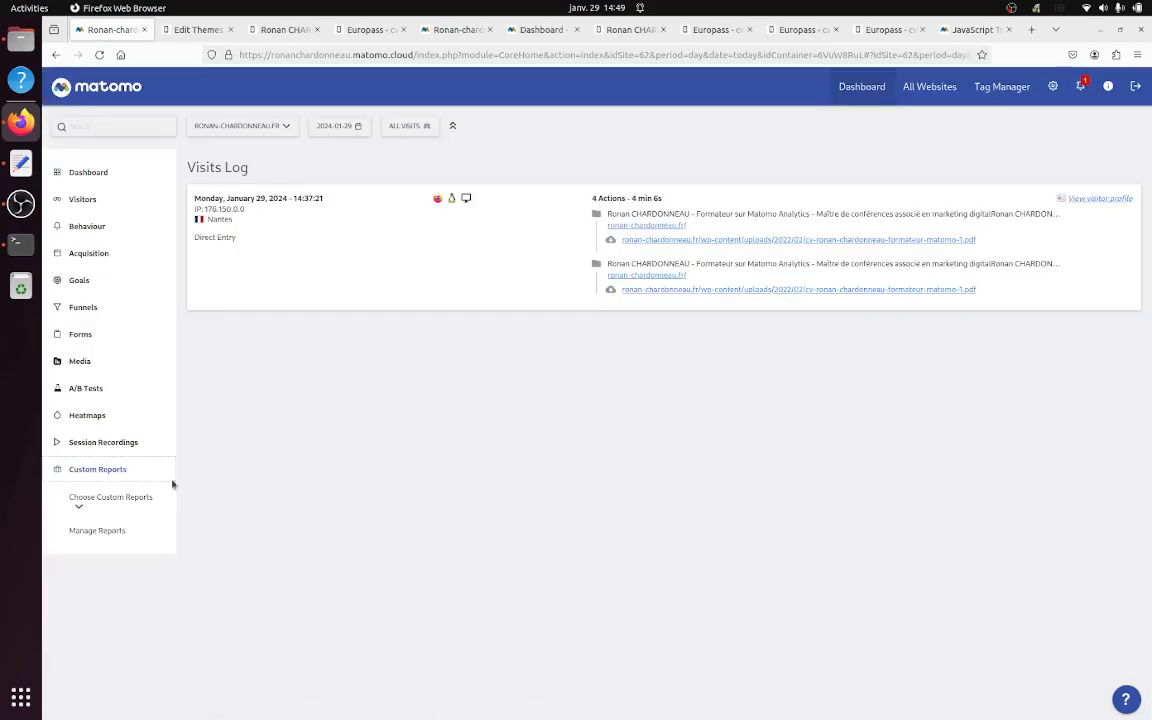
click(120, 533)
scroll(267, 654, down, 5)
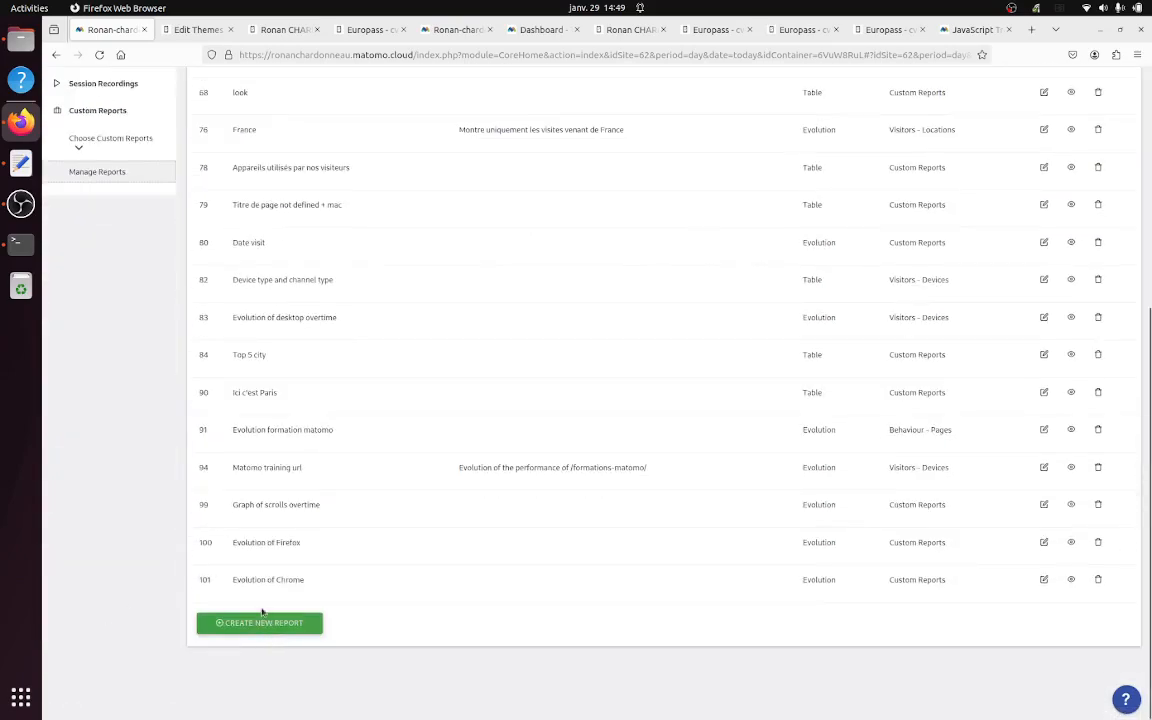
click(258, 623)
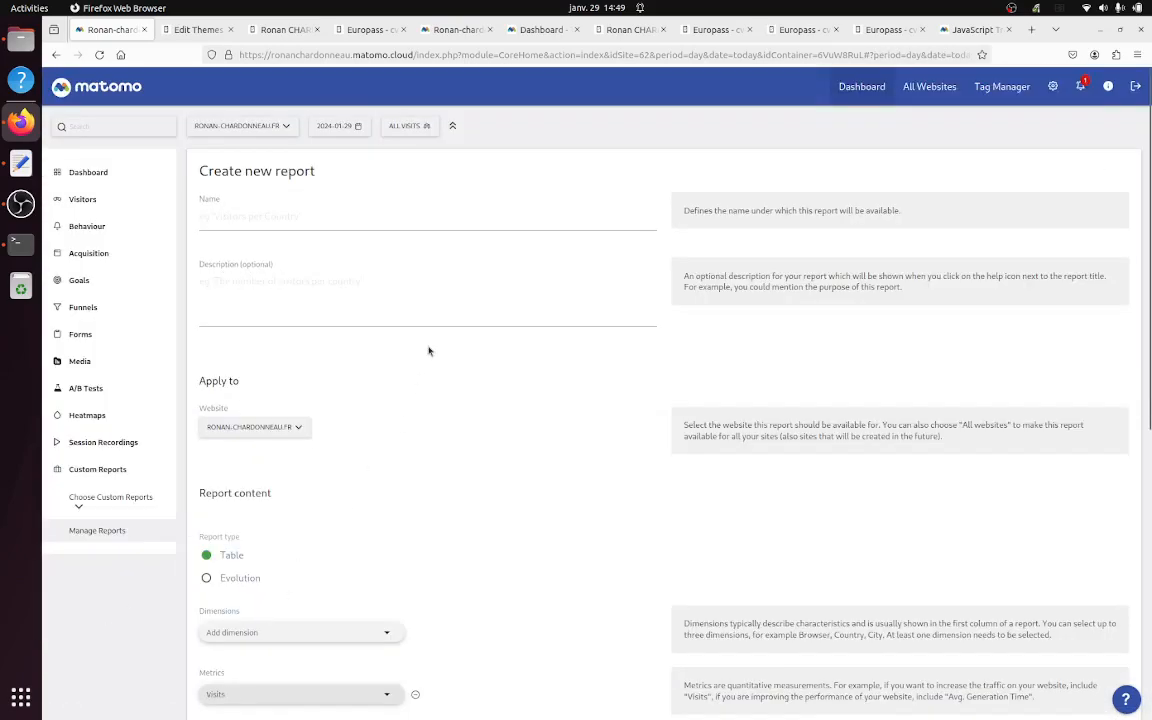
Step: Search the dimensions for "action" and add Action Url As A Cd as the report's first dimension
click(278, 633)
scroll(275, 621, down, 3)
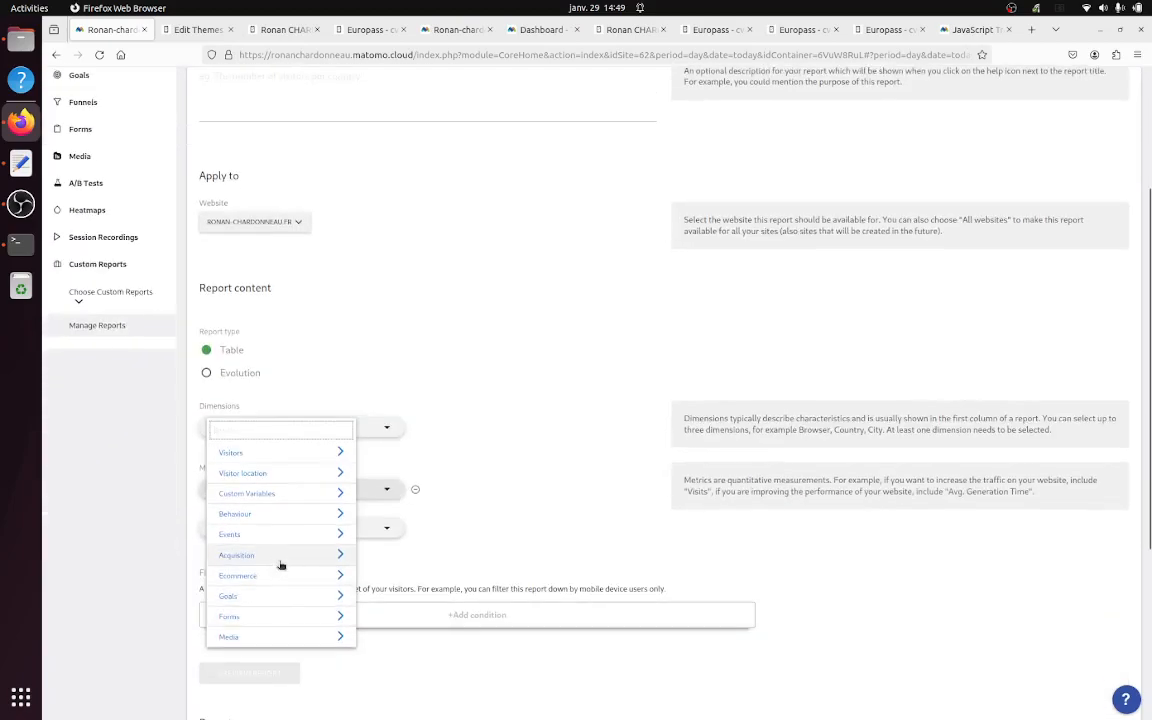
text(ac)
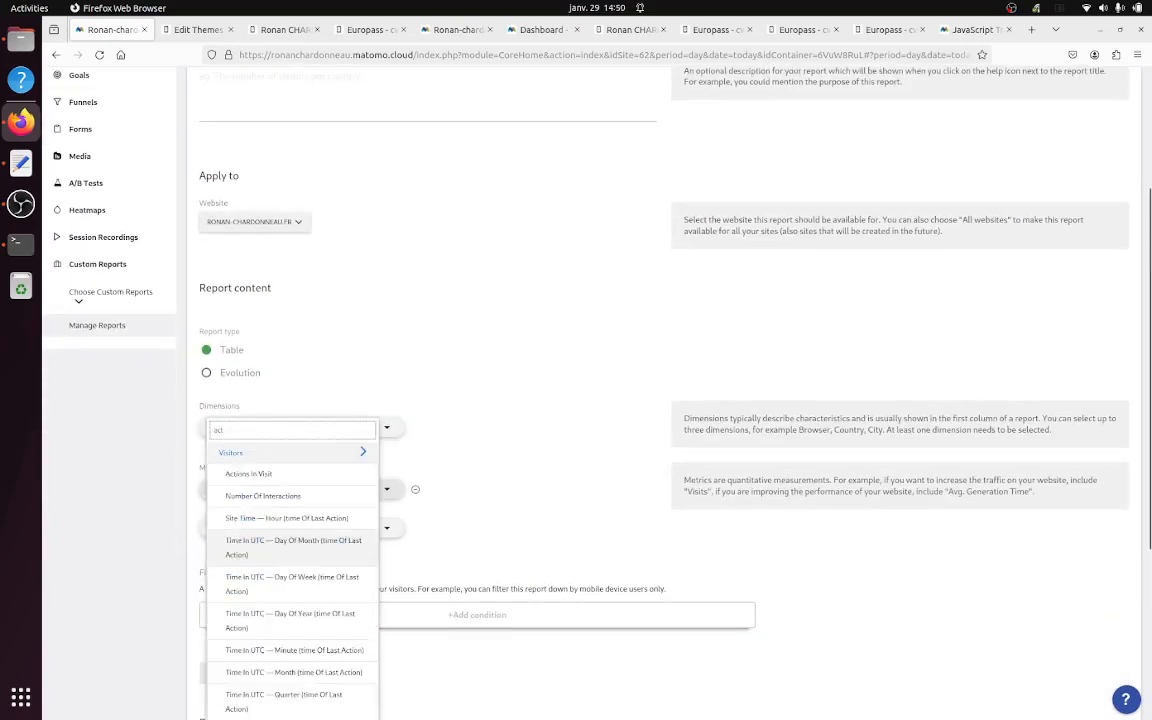
text(tion u)
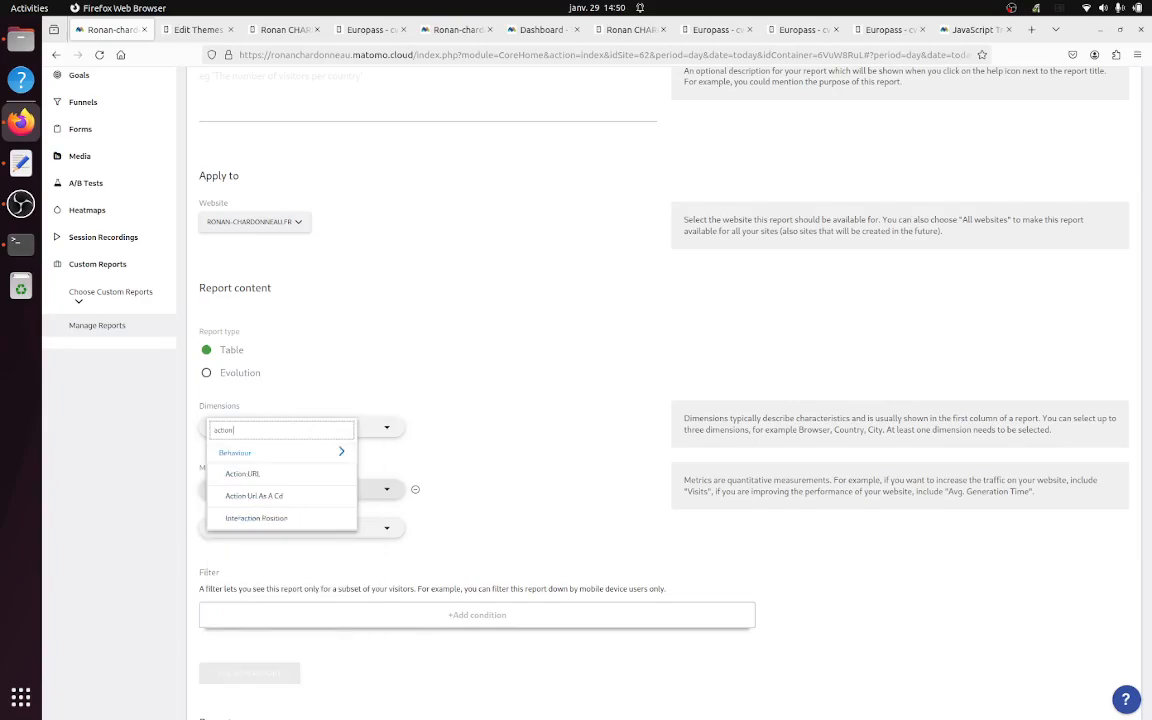
click(270, 496)
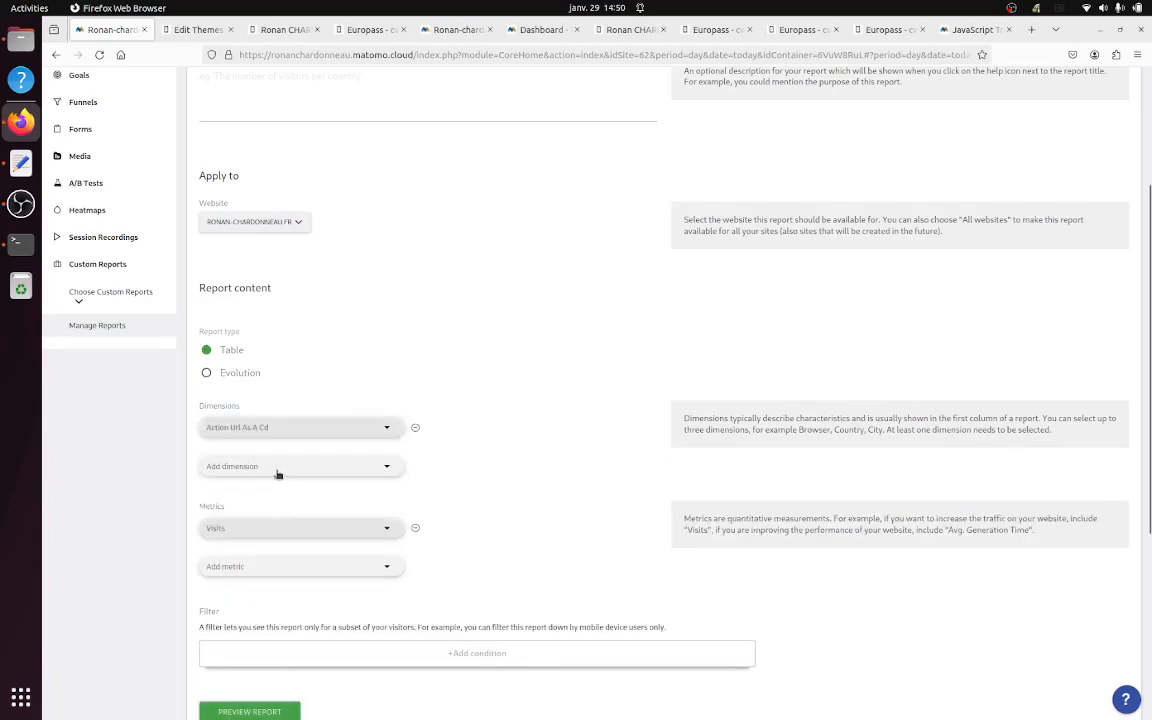
Step: Search the dimensions for "dow" and add Download URL as the report's second dimension
click(279, 468)
key(BackSpace)
key(BackSpace)
key(BackSpace)
key(BackSpace)
key(BackSpace)
key(BackSpace)
key(BackSpace)
key(BackSpace)
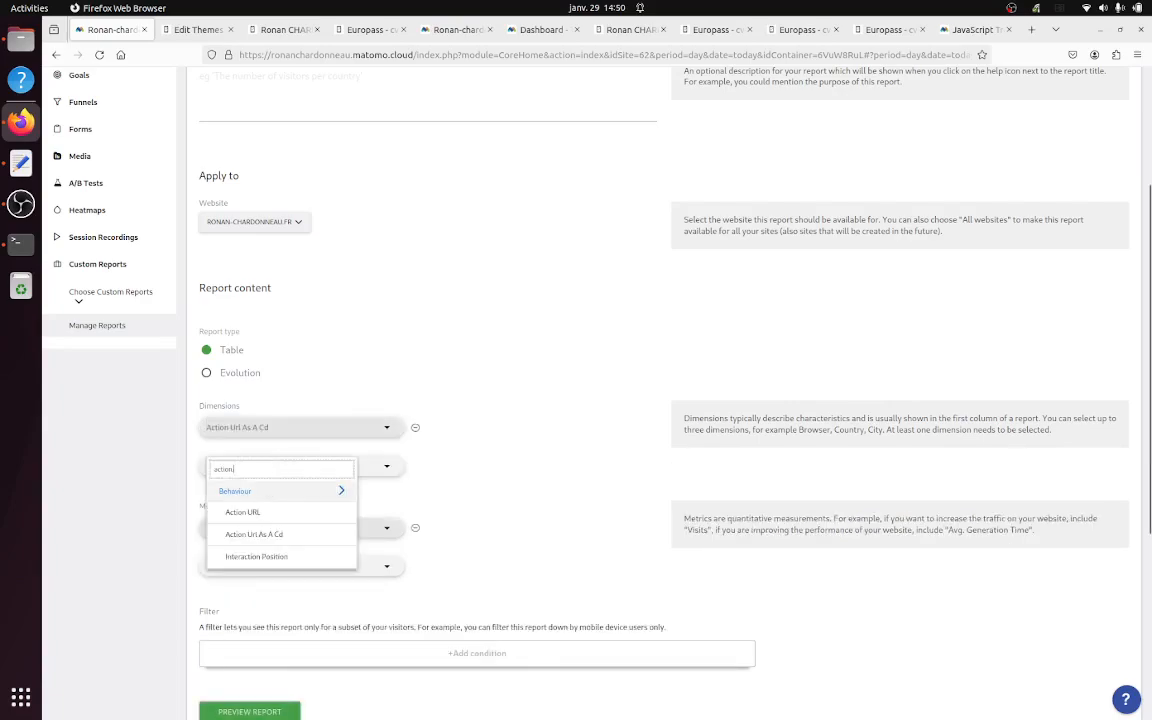
text(dow)
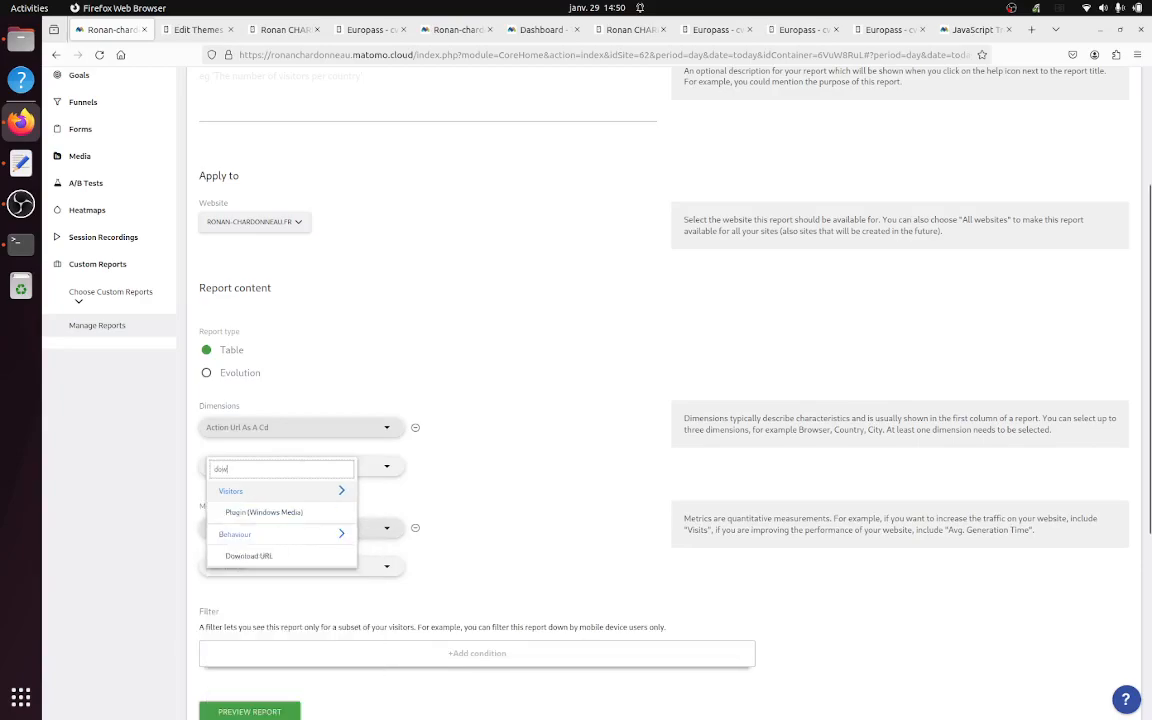
click(245, 553)
Step: Preview the report that breaks down Action Url As A Cd by Download URL, and close the preview
scroll(354, 583, down, 3)
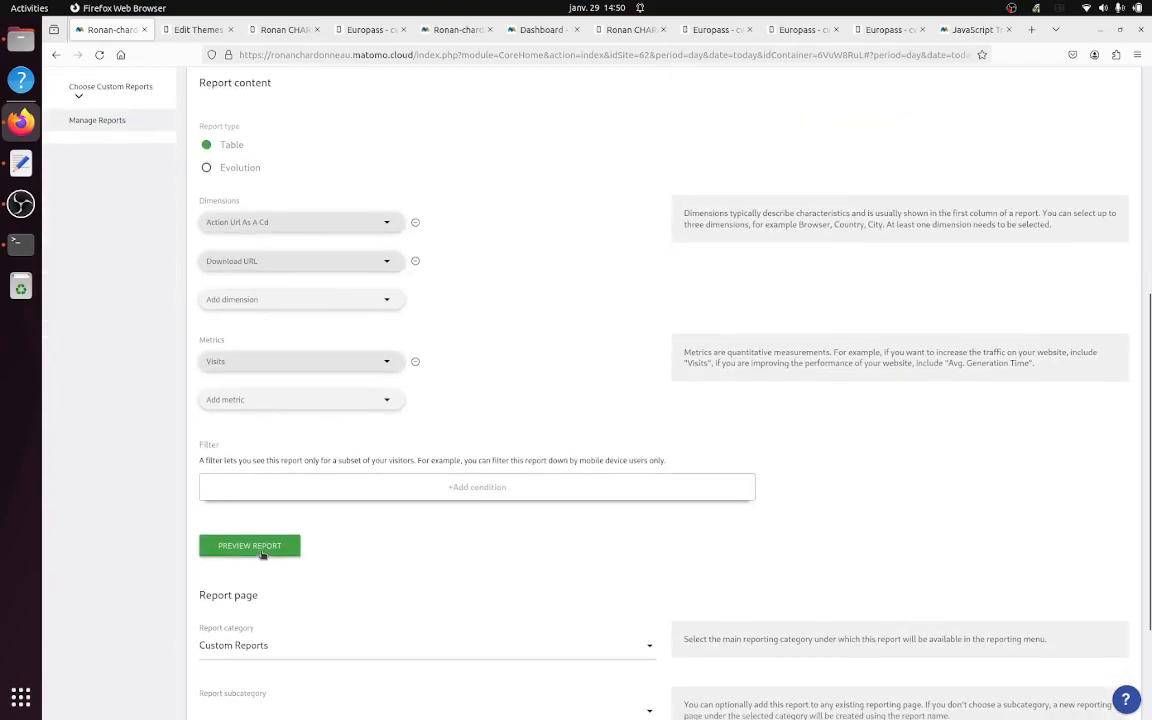
click(258, 548)
click(515, 396)
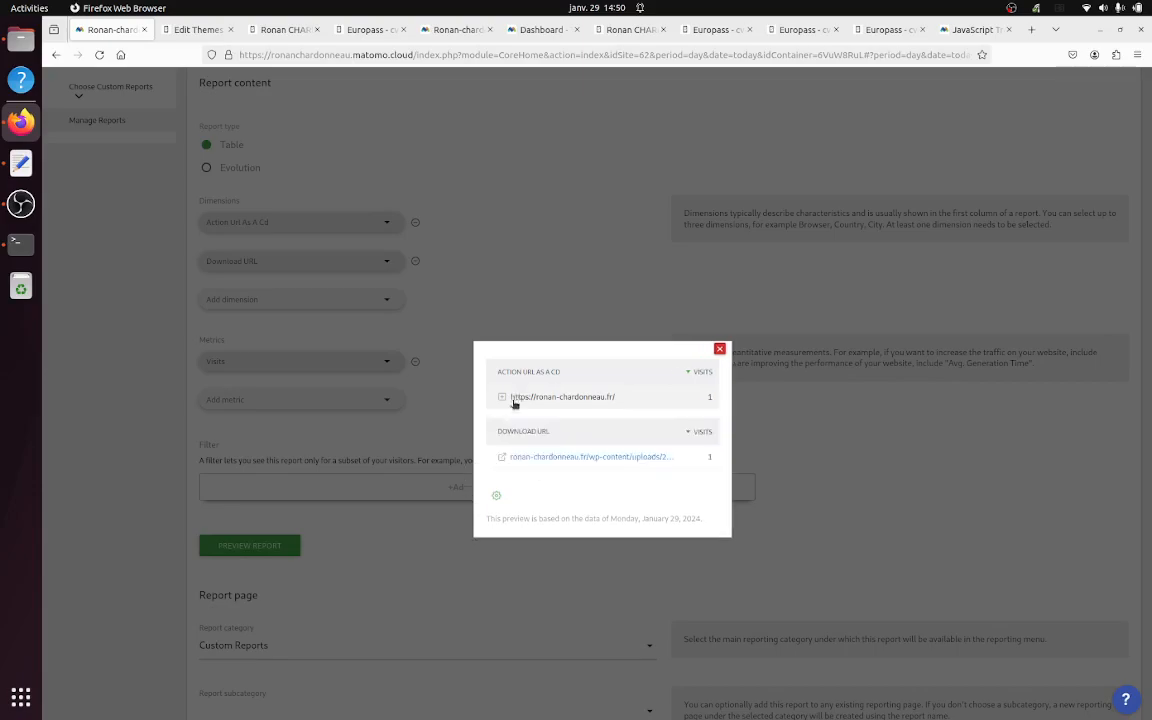
click(719, 348)
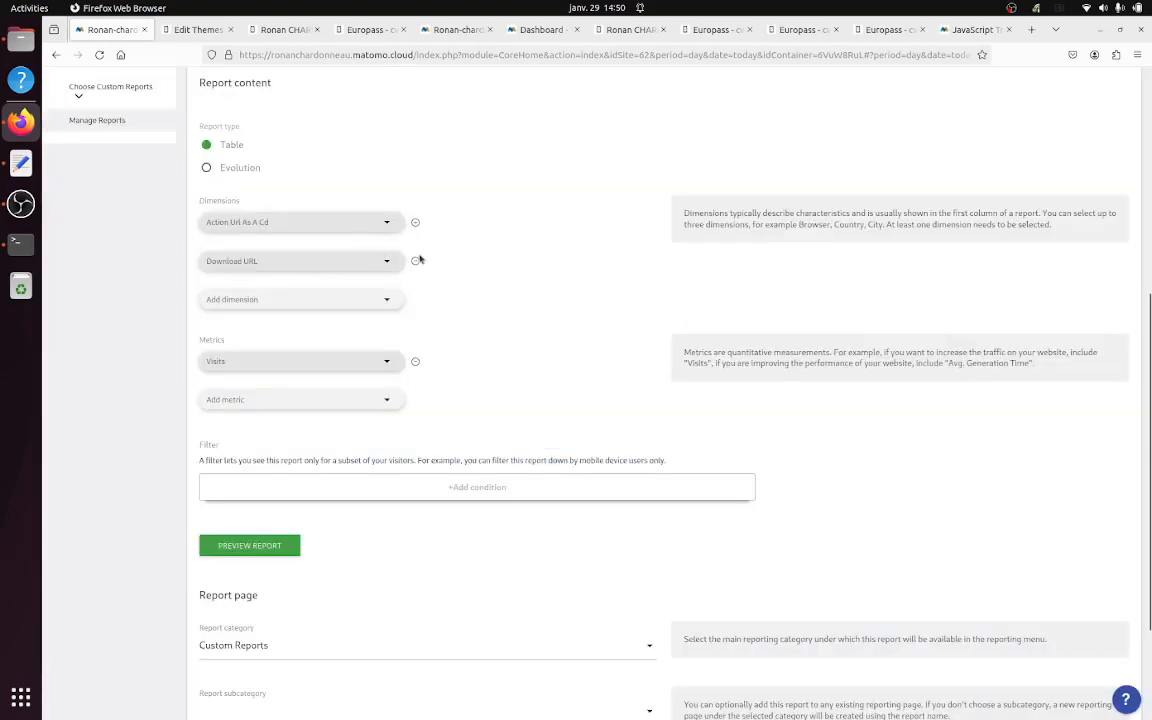
Step: Remove the second dimension and change the report's first dimension to Download URL
click(415, 261)
click(388, 223)
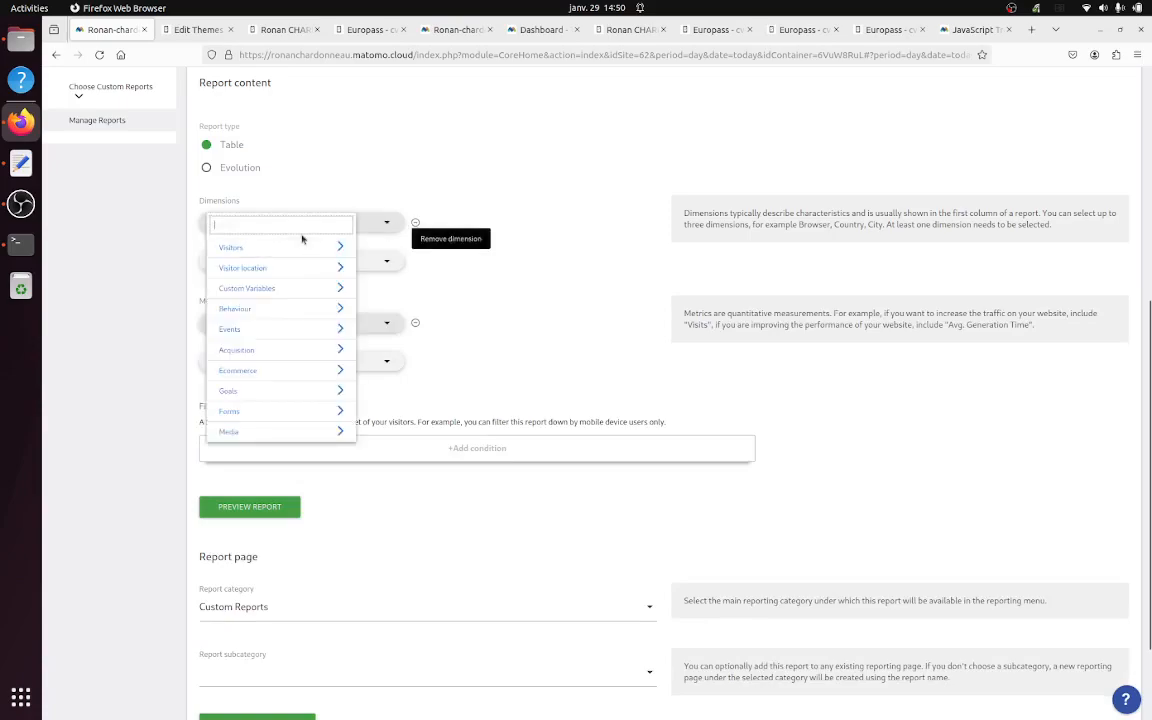
text(dow)
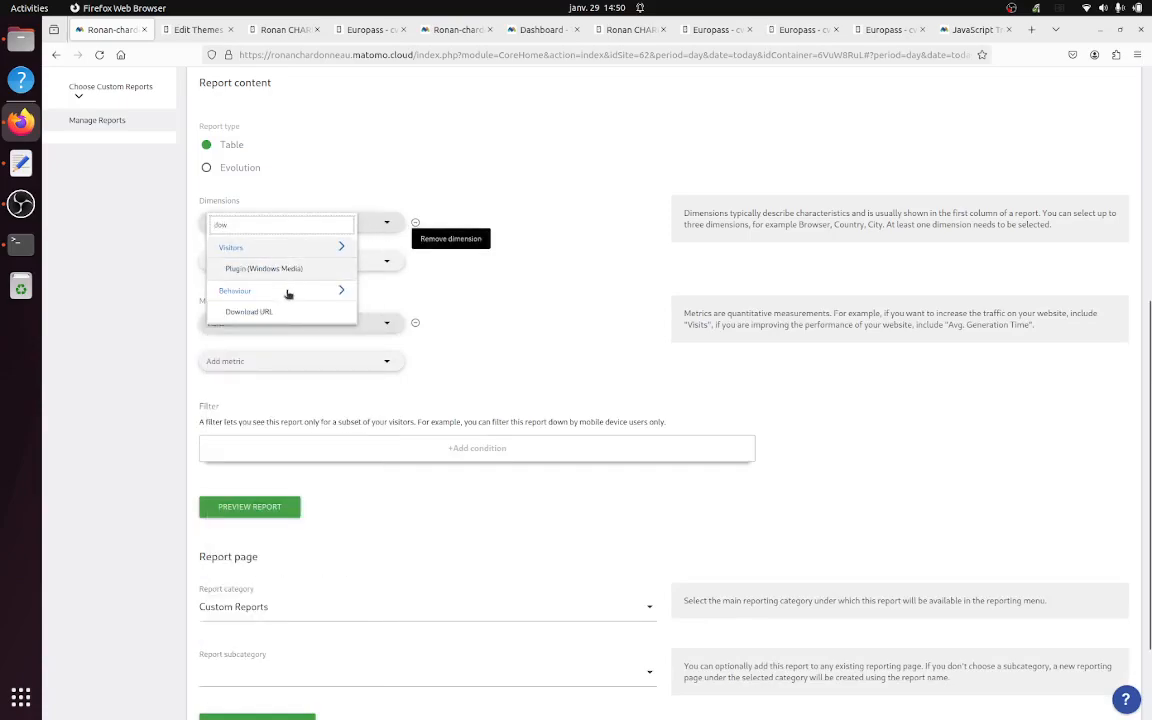
click(280, 317)
Step: Add Action Url As A Cd as the second dimension and preview the report, closing the preview when done
click(305, 262)
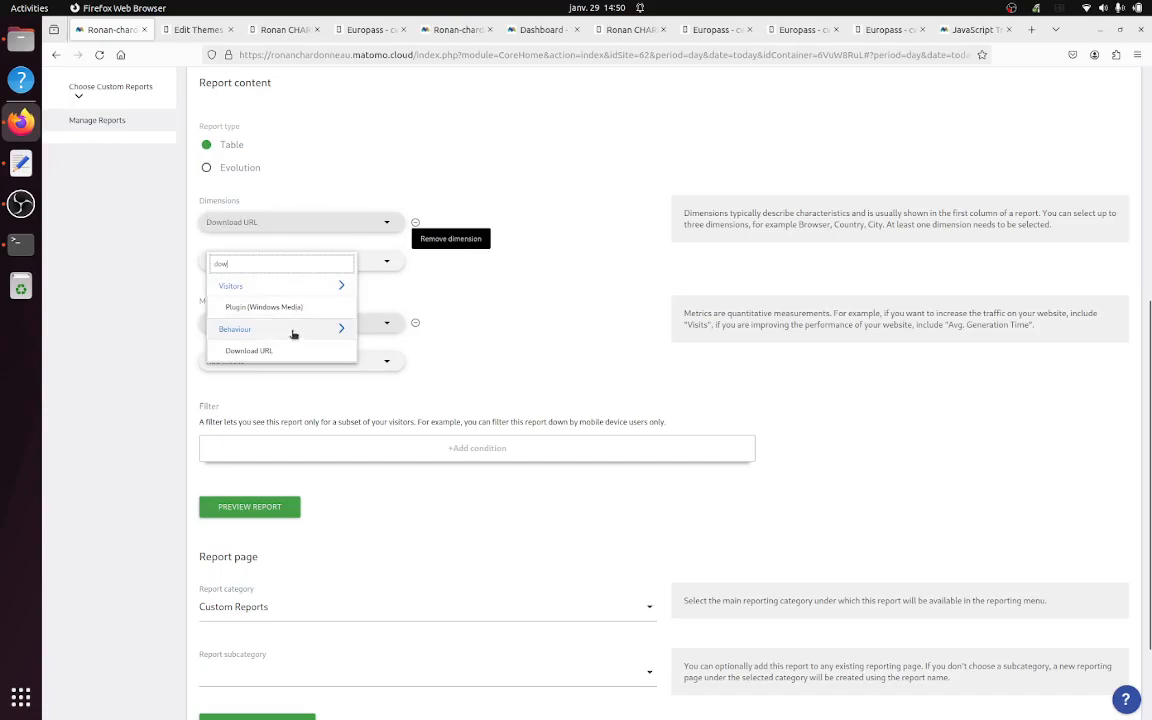
key(BackSpace)
key(BackSpace)
key(BackSpace)
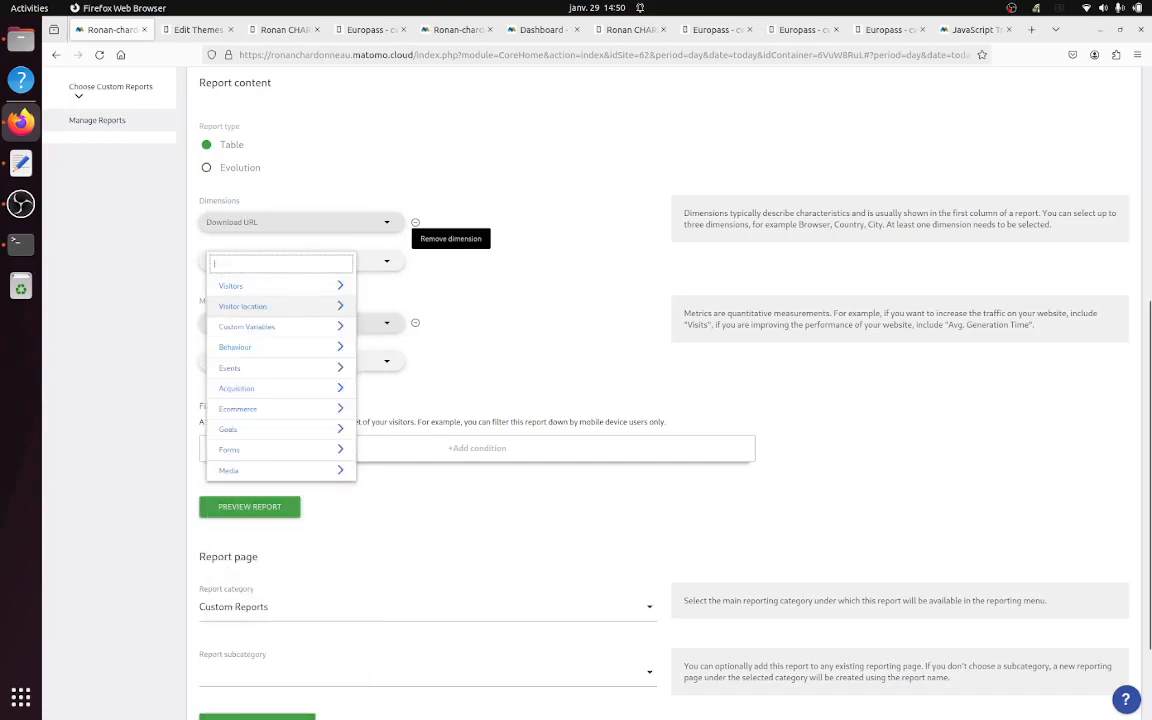
text(act)
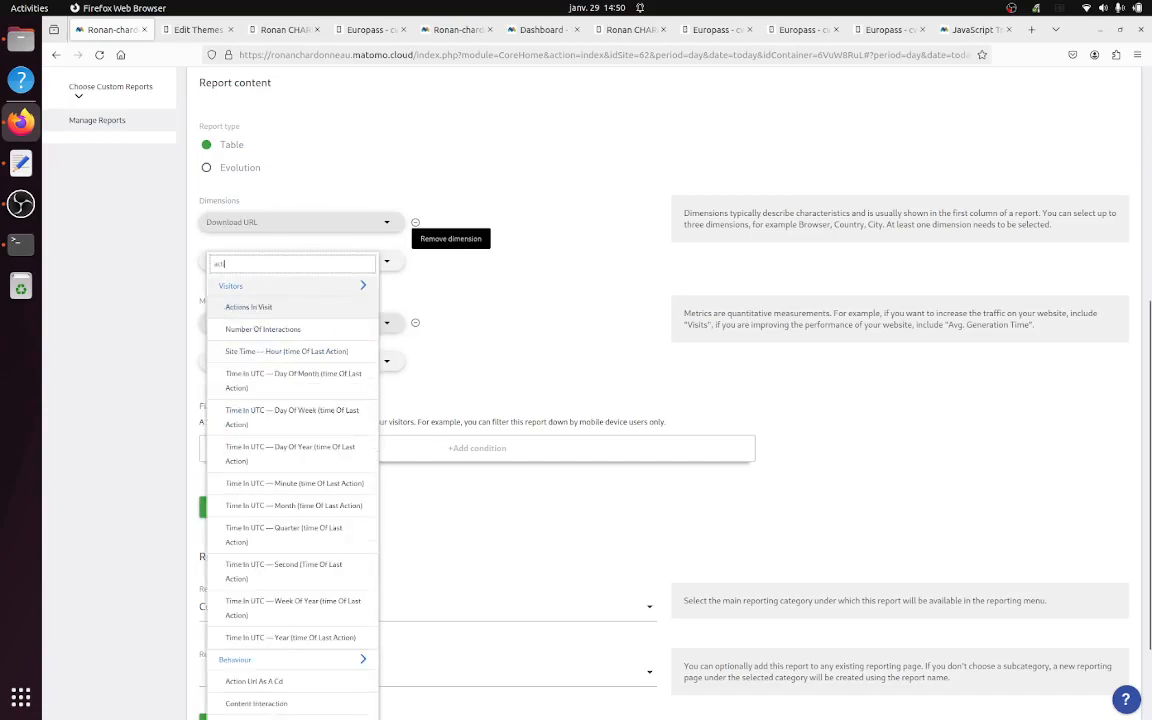
text(ion)
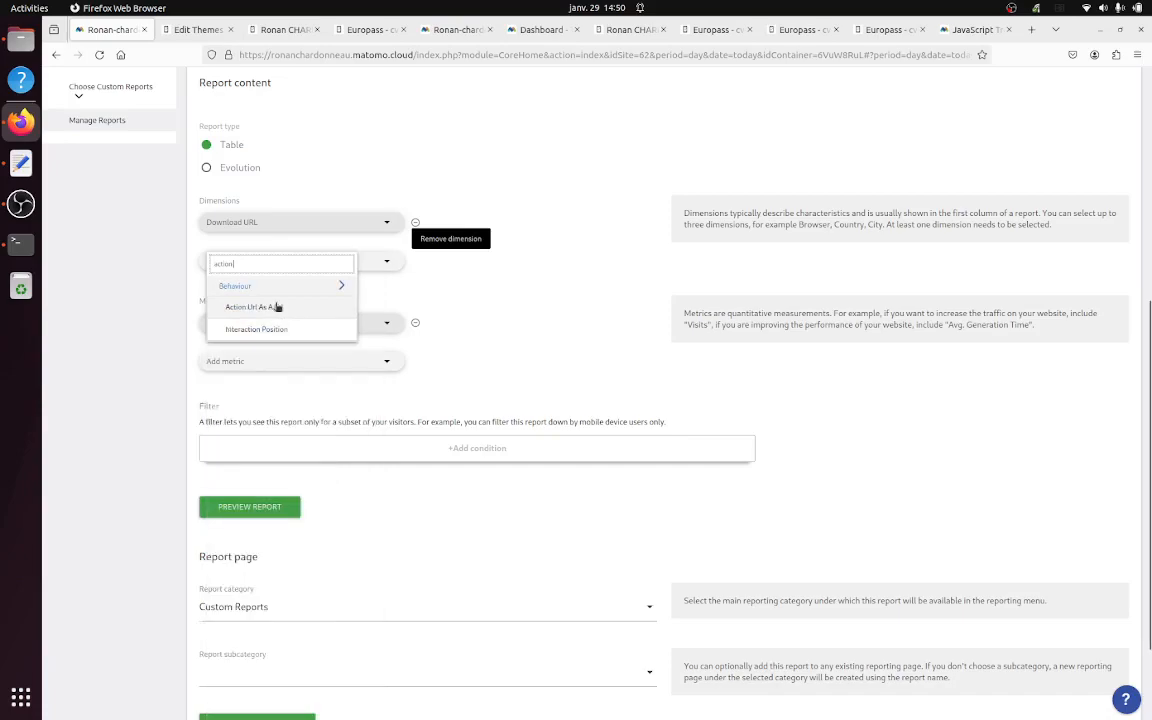
click(284, 310)
click(252, 551)
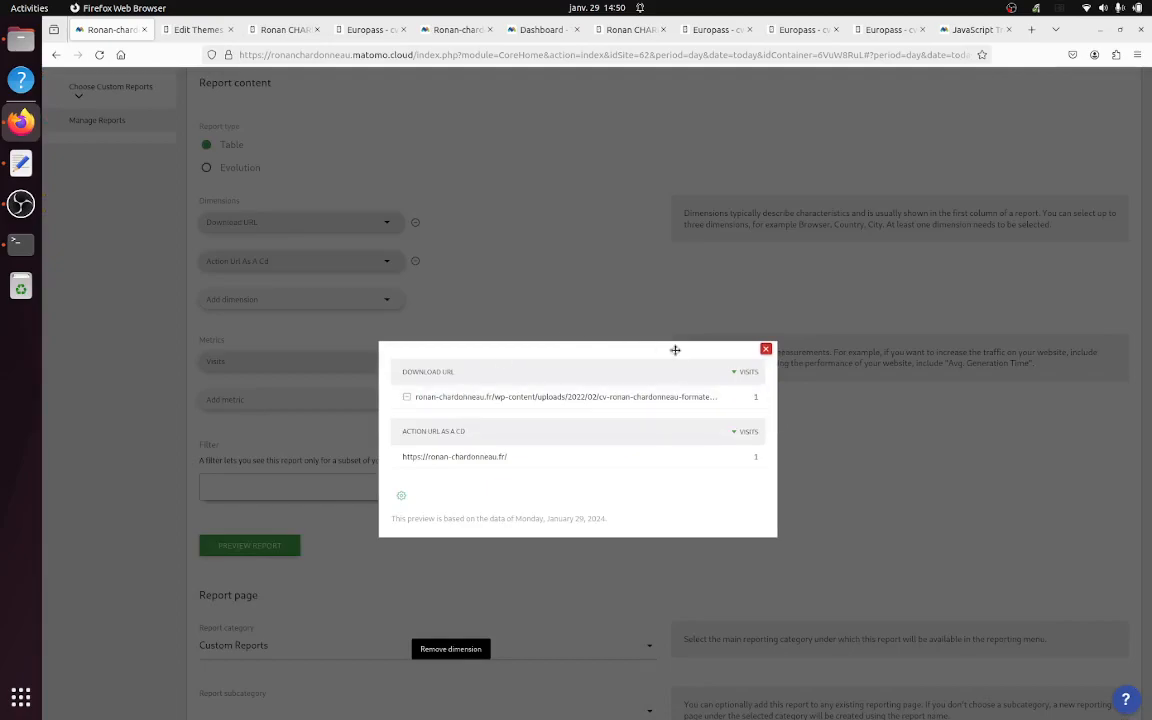
click(766, 349)
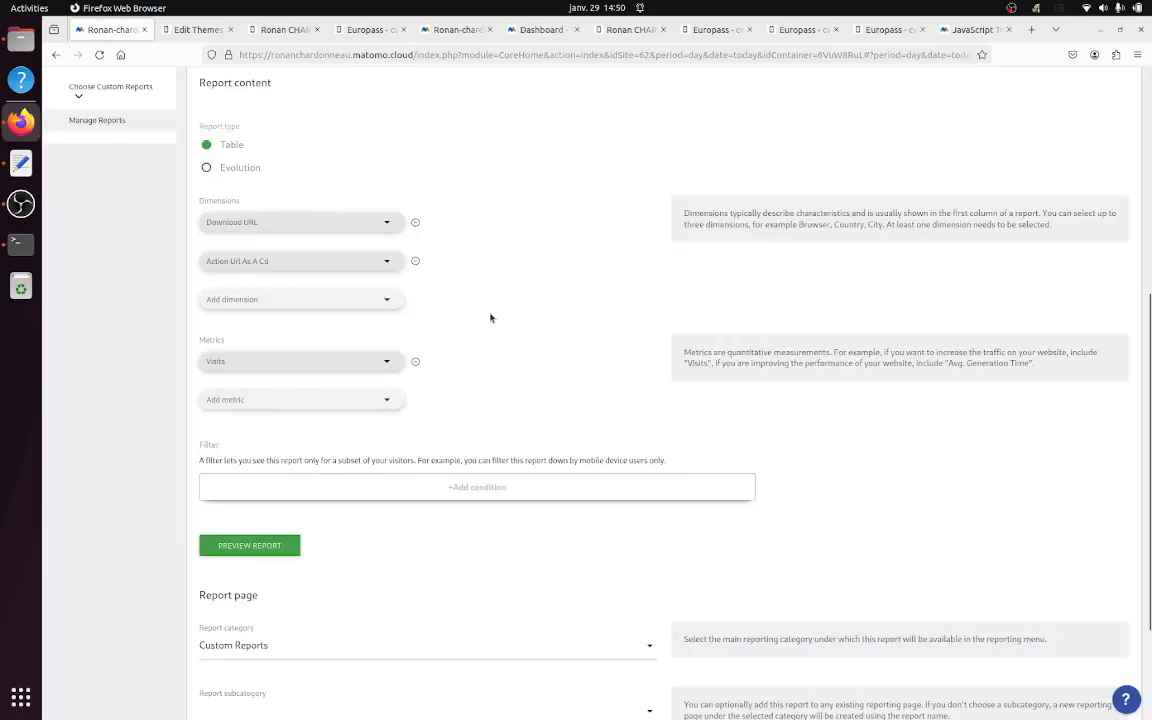
Step: Open the Matomo Configuration variable of the Ronan-chardonneau.fr container in Tag Manager for editing
scroll(495, 318, up, 5)
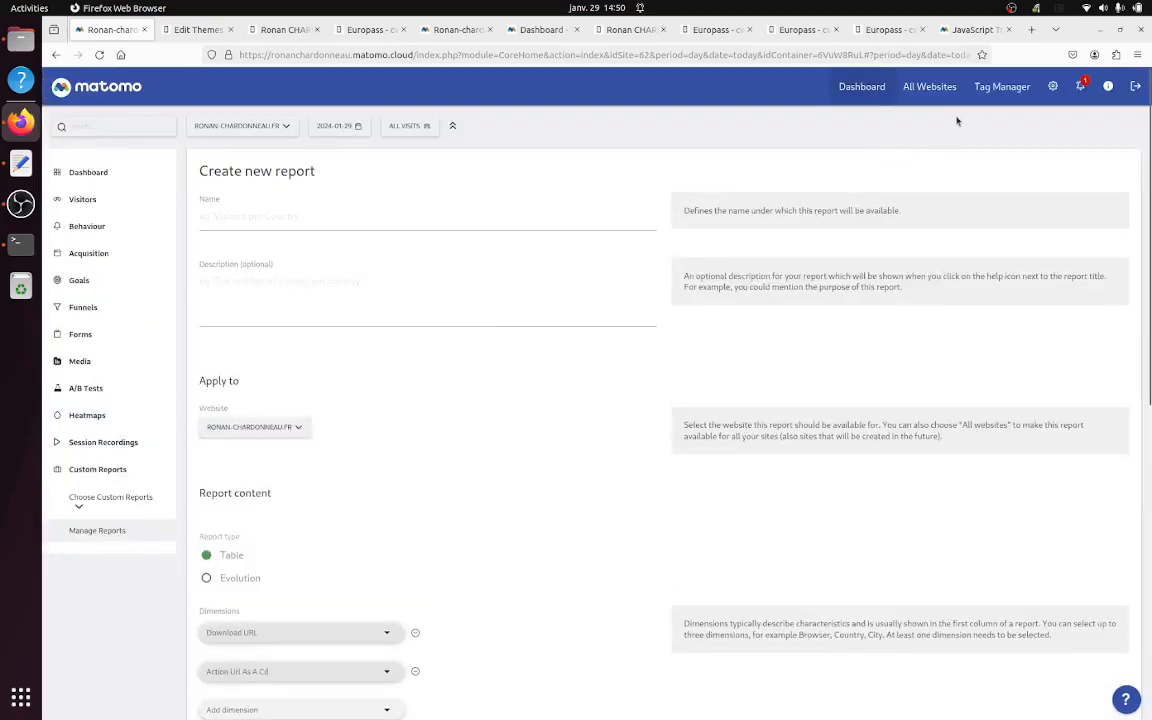
click(993, 90)
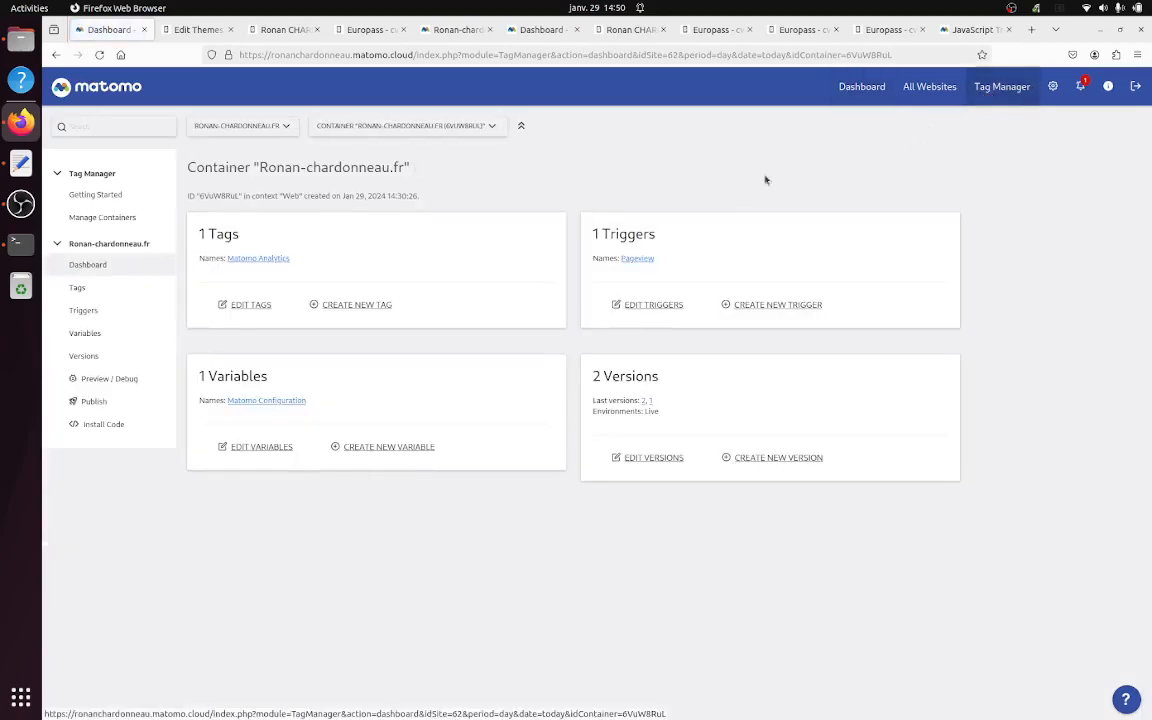
click(260, 446)
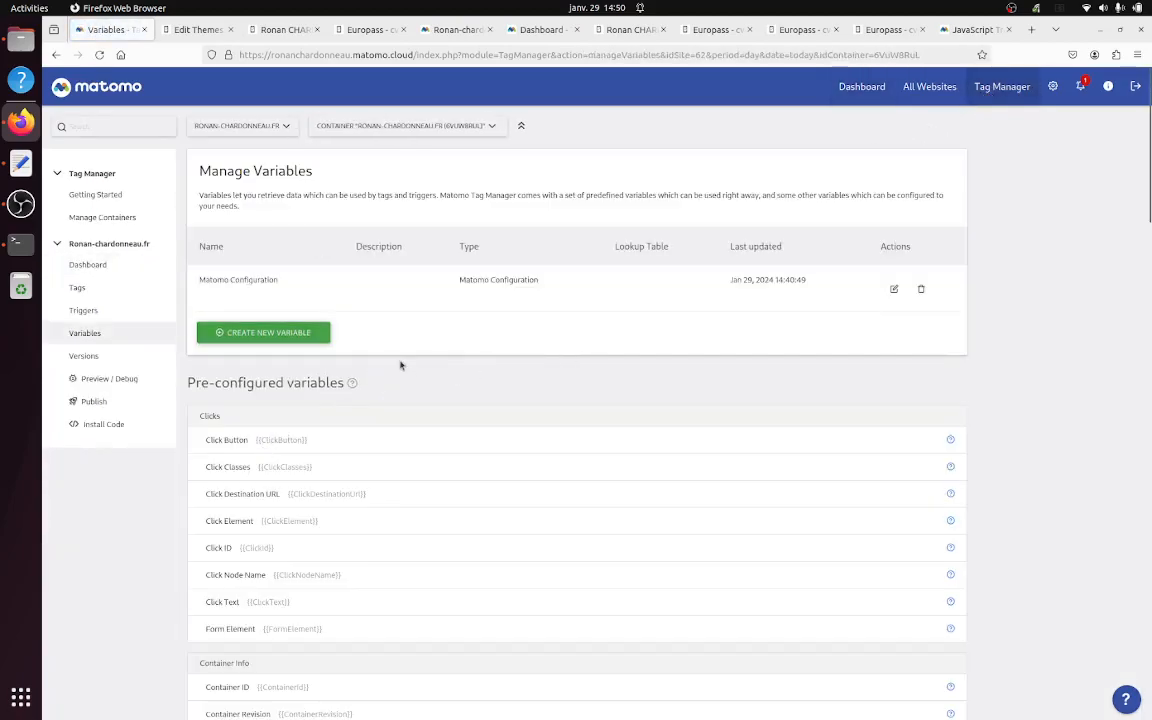
click(894, 288)
Step: Disable Enable Link Tracking in the Matomo Configuration variable and save the update
scroll(380, 325, down, 5)
scroll(373, 330, down, 2)
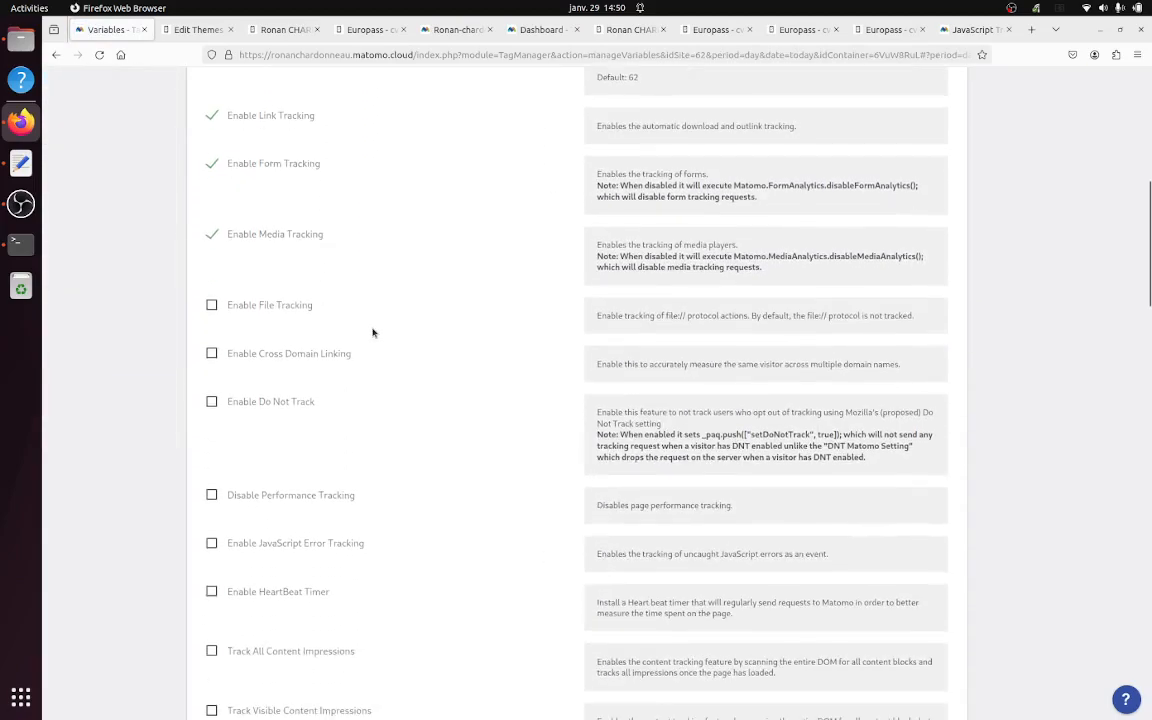
scroll(231, 290, up, 4)
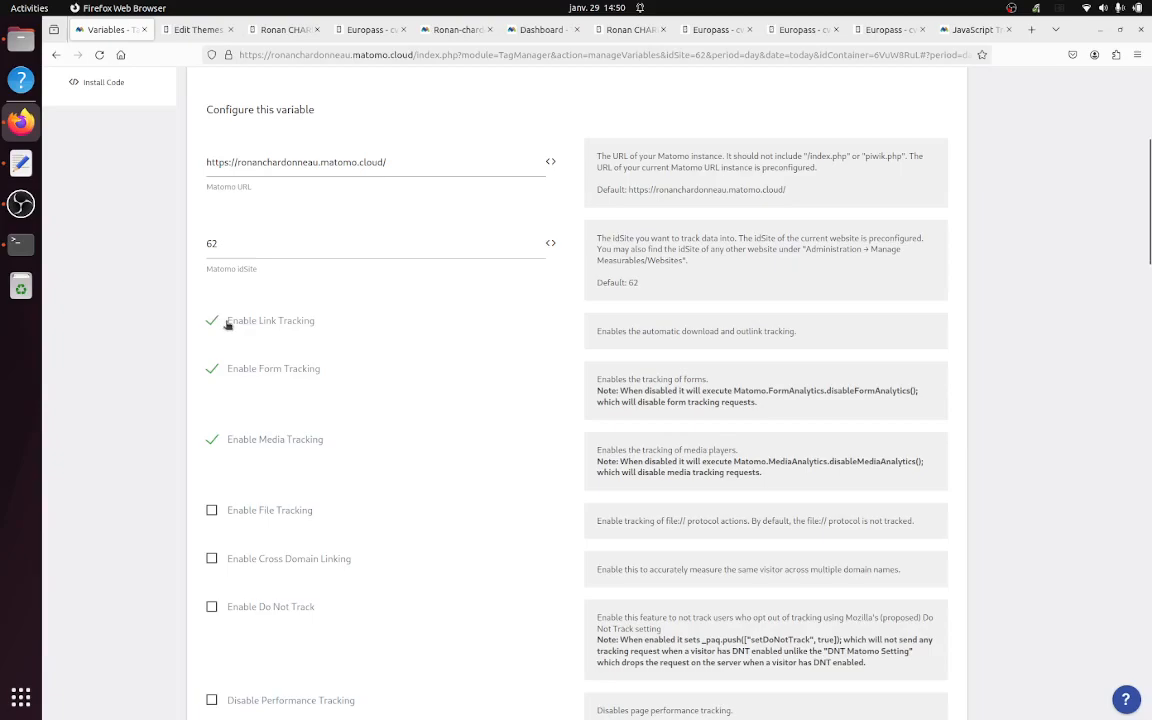
click(228, 324)
scroll(373, 381, down, 20)
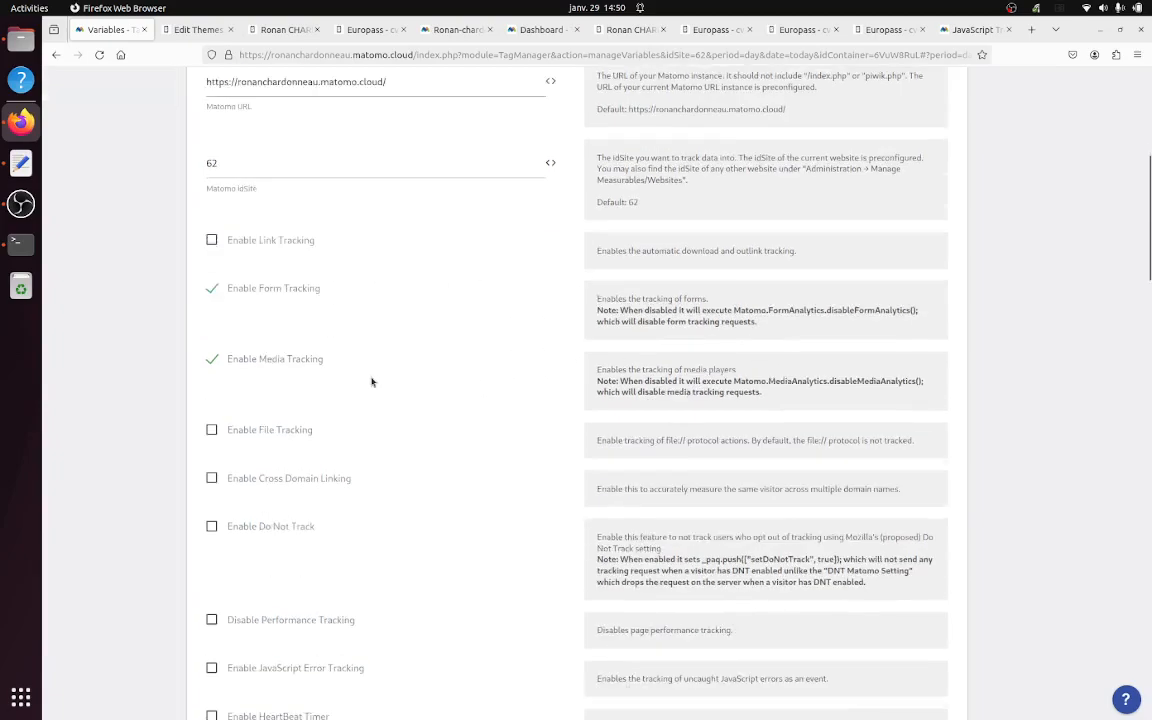
scroll(369, 361, down, 5)
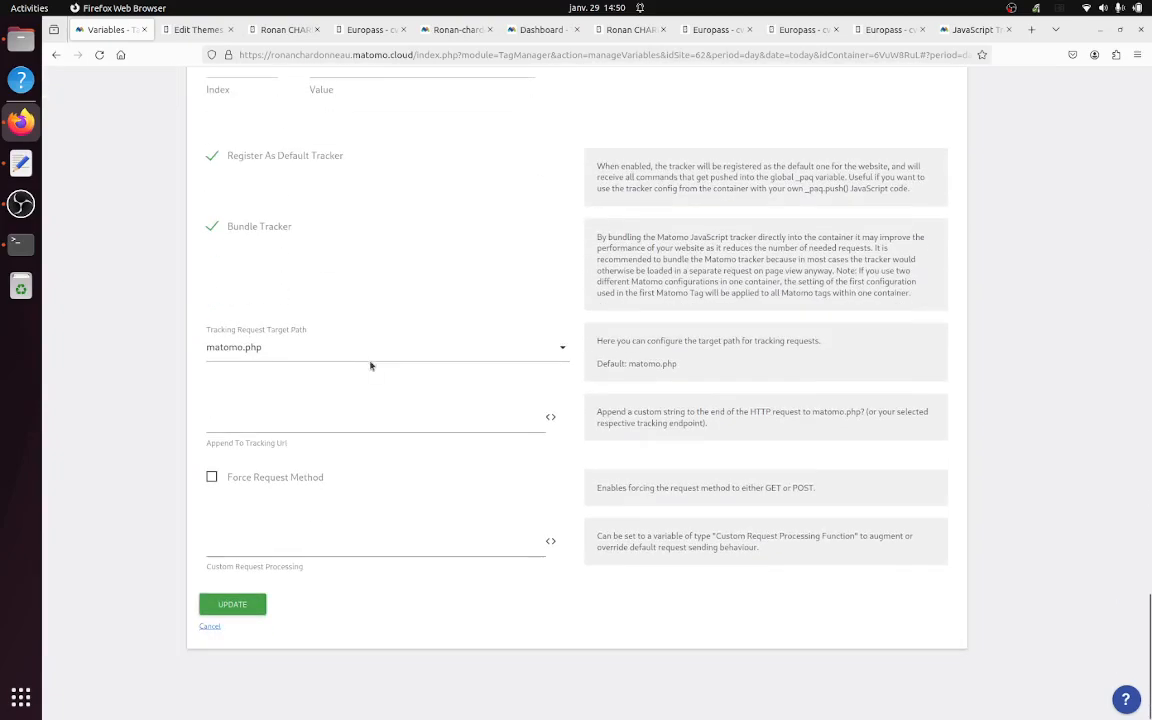
click(248, 612)
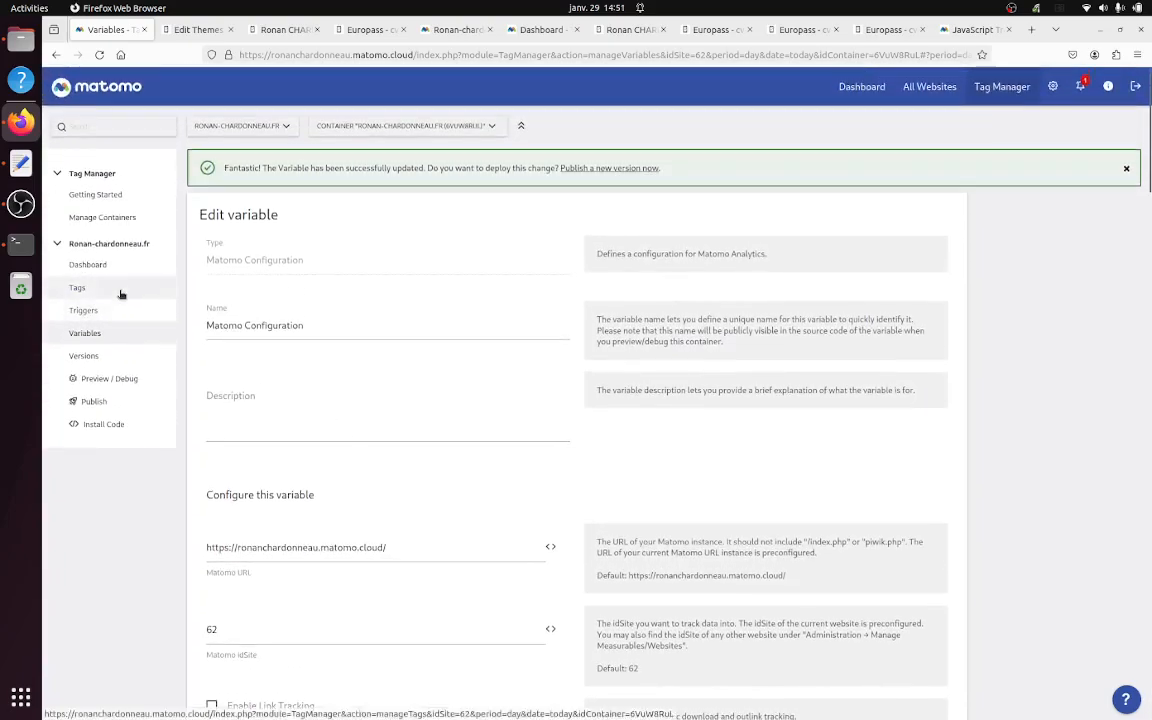
Step: Create a new tag of type Custom HTML and name it "Custom HTML download"
click(121, 288)
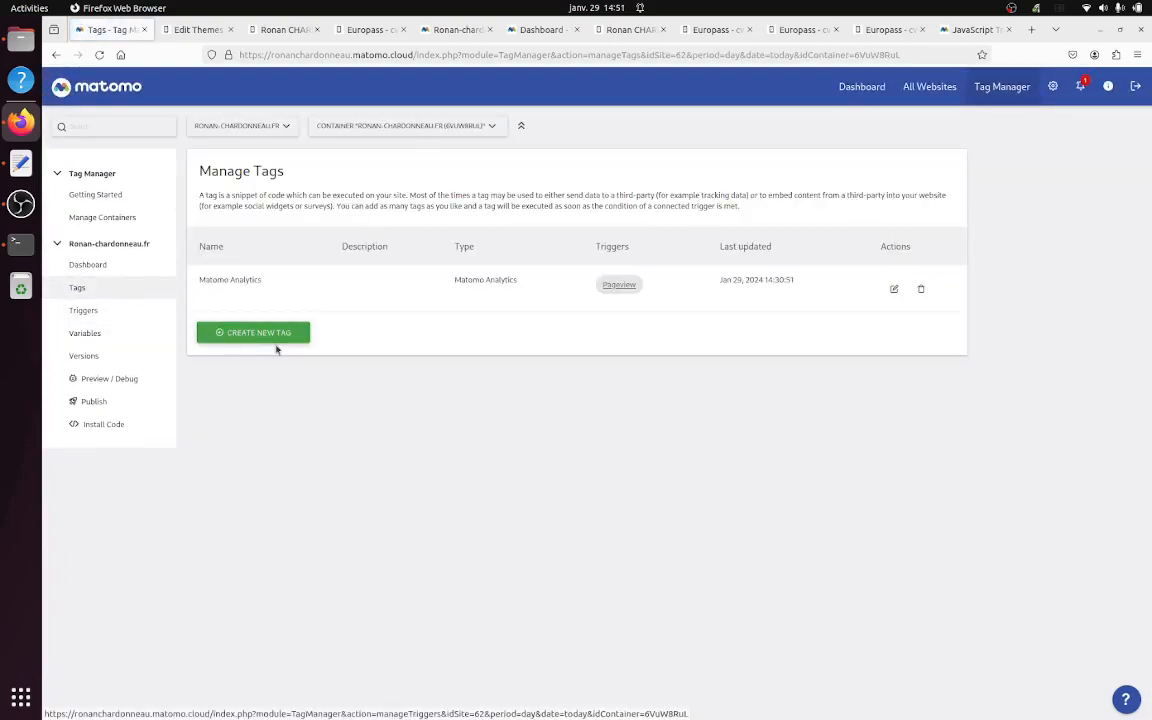
click(270, 333)
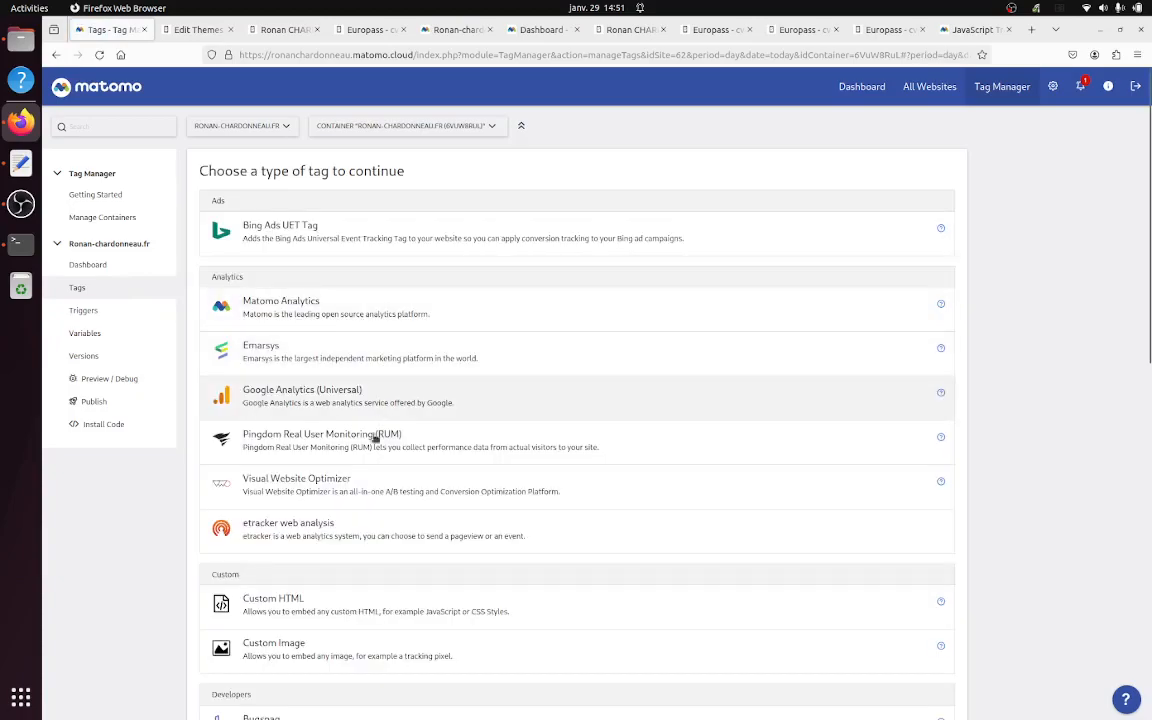
click(365, 610)
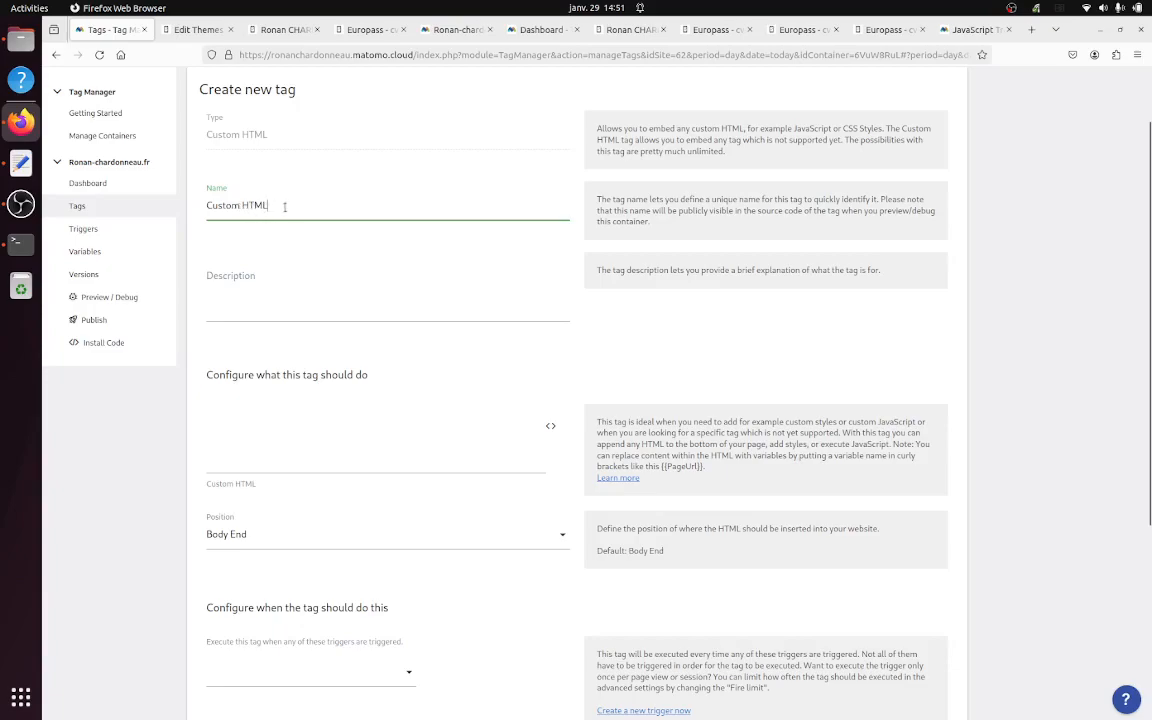
text(download)
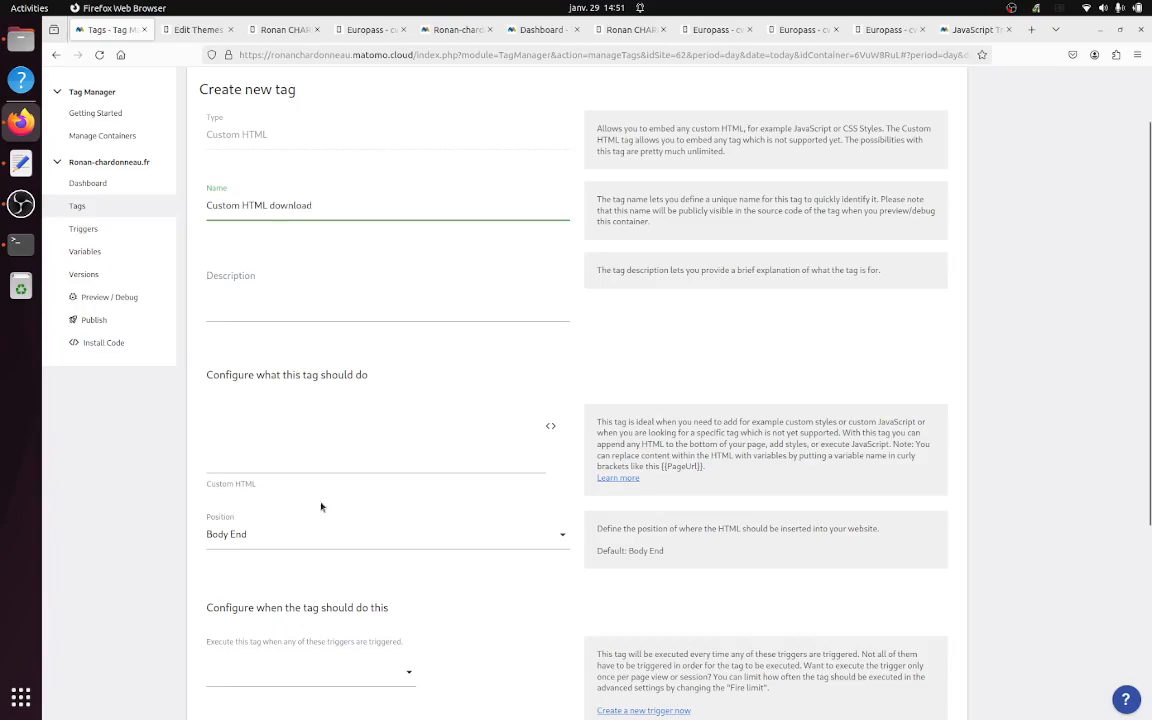
Step: Copy the setCustomDimension example line with value 'Member' from the Matomo JavaScript tracking guide's Custom Dimensions section
click(326, 445)
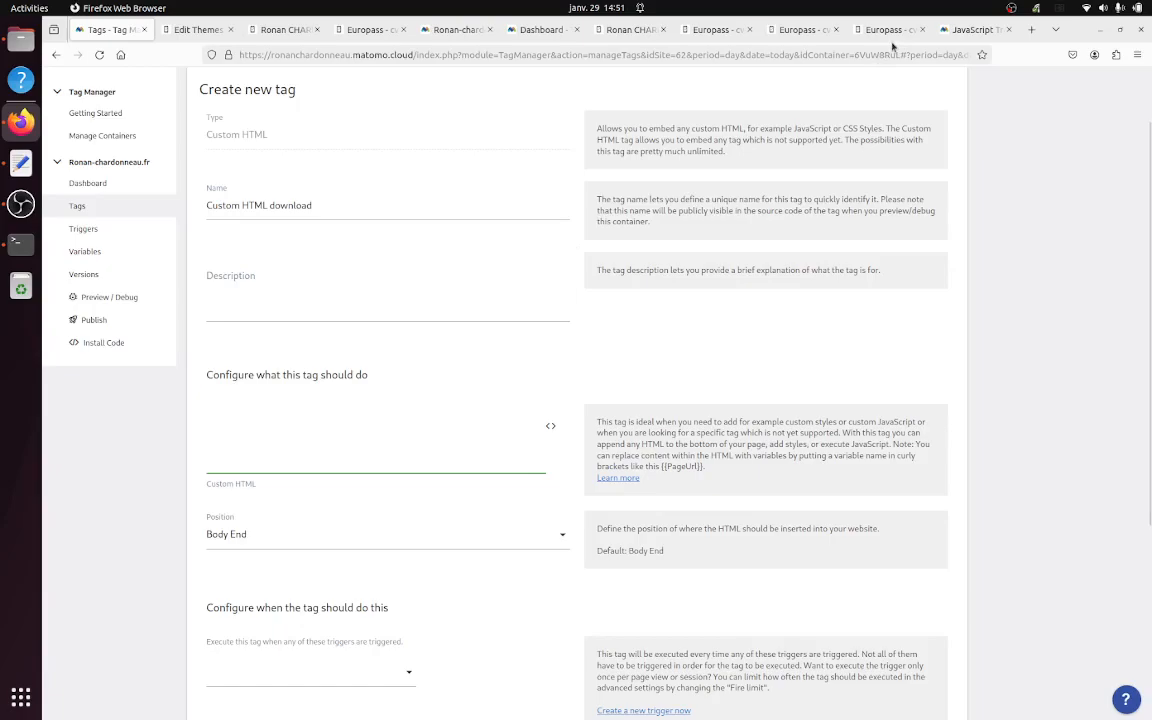
click(970, 29)
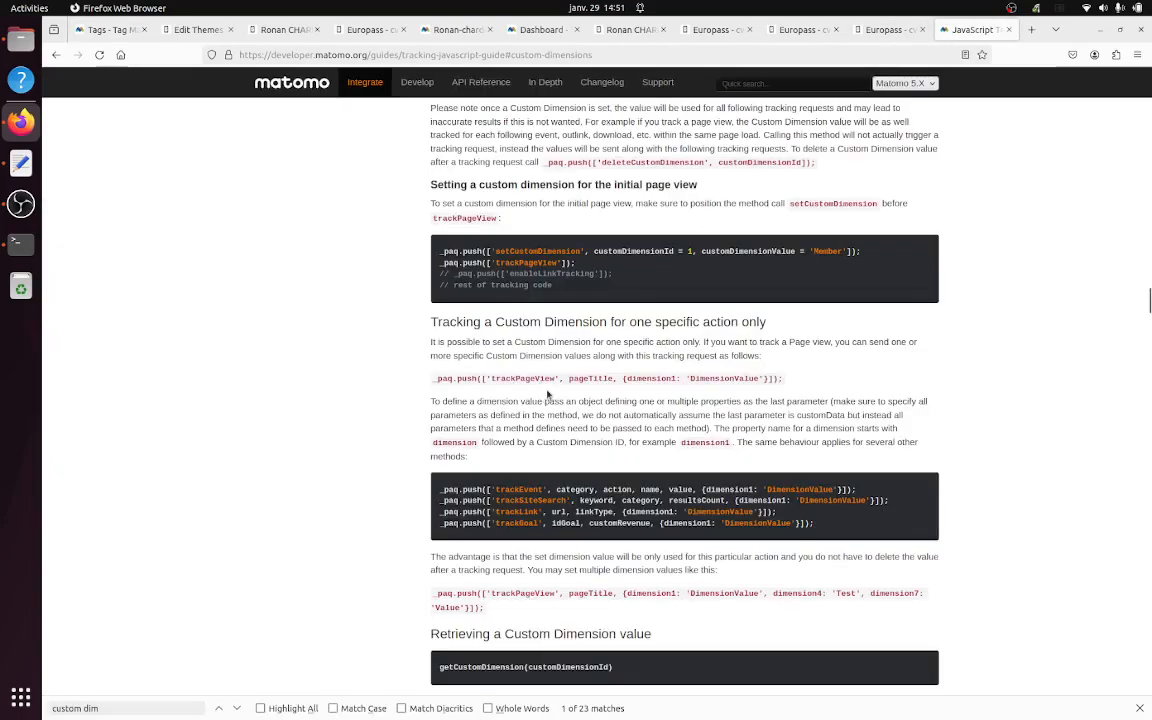
key(ctrl+f)
text(do)
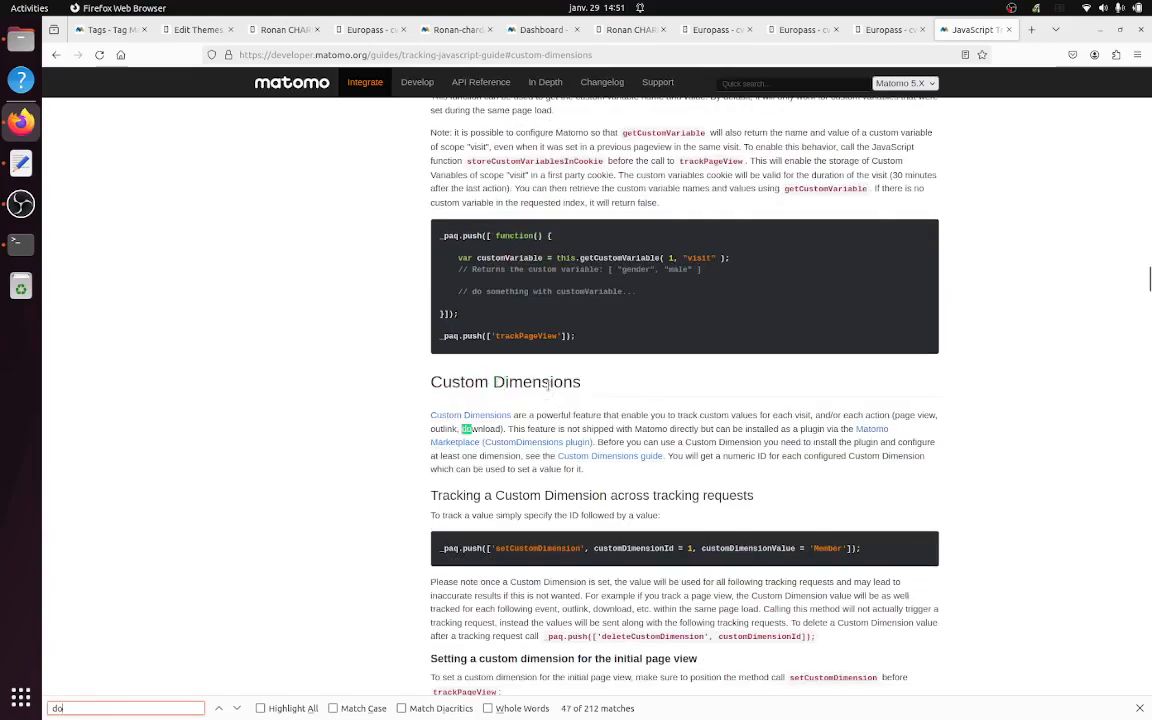
text(wnlo)
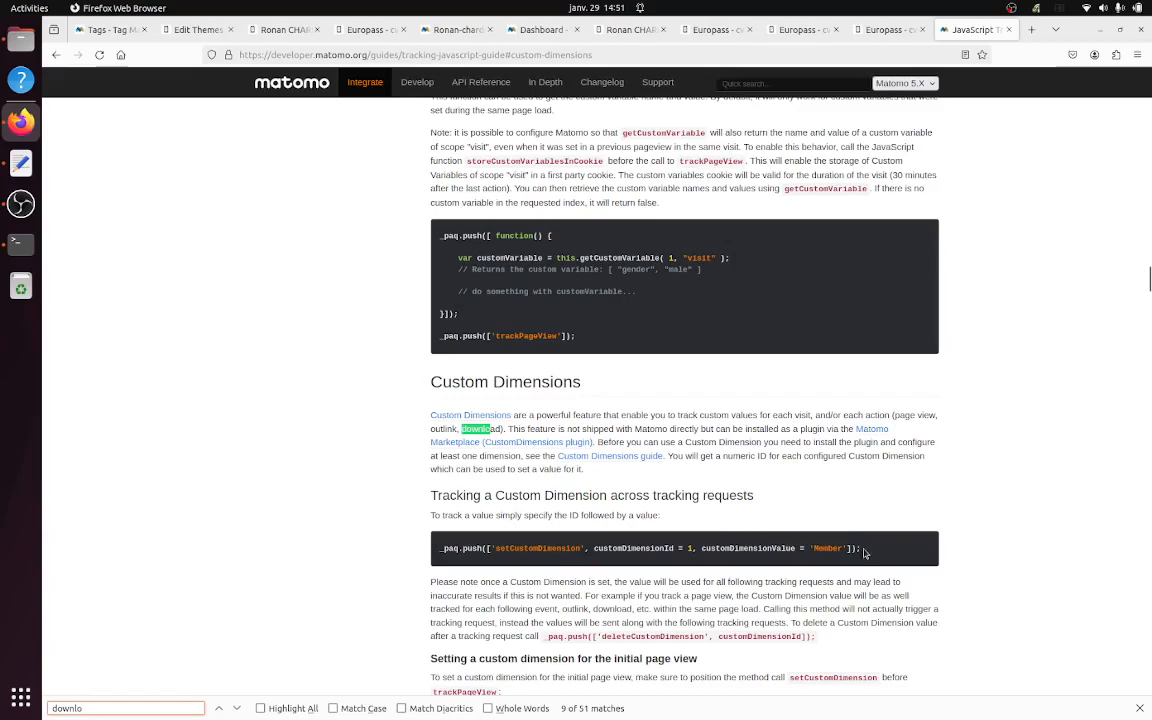
click(585, 558)
drag(861, 548, 443, 548)
key(ctrl+c)
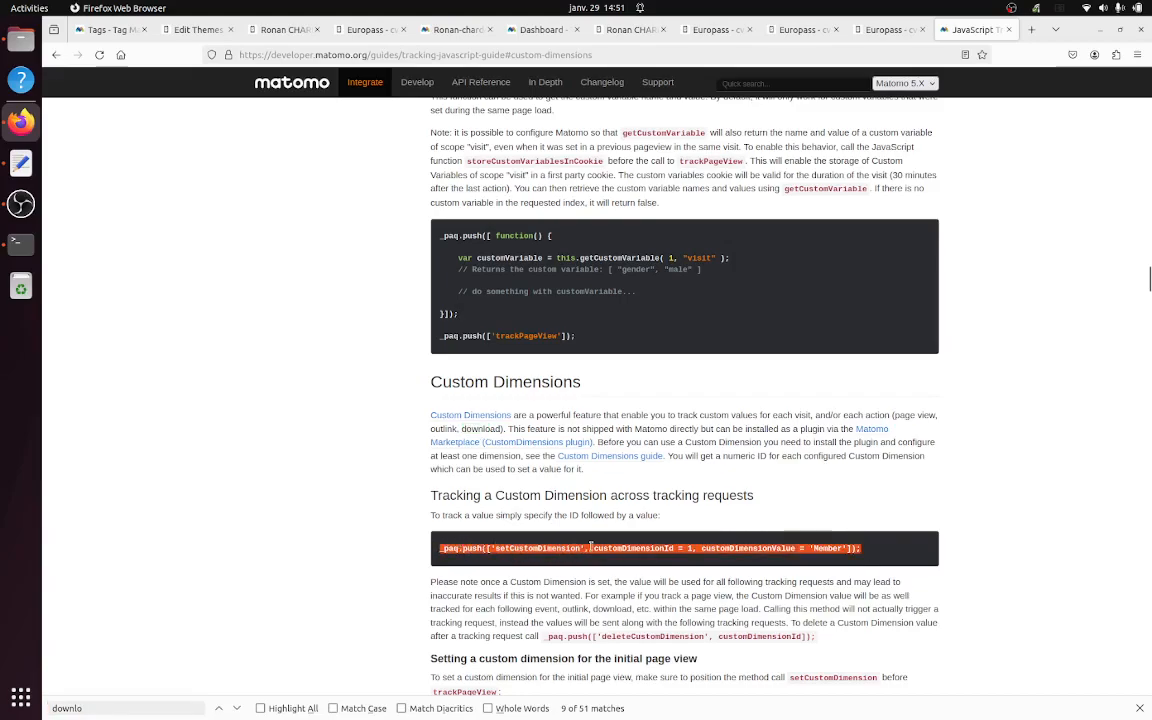
Step: Return to the Create new tag form and paste the copied setCustomDimension line into the Custom HTML code
scroll(594, 546, down, 4)
scroll(594, 546, down, 3)
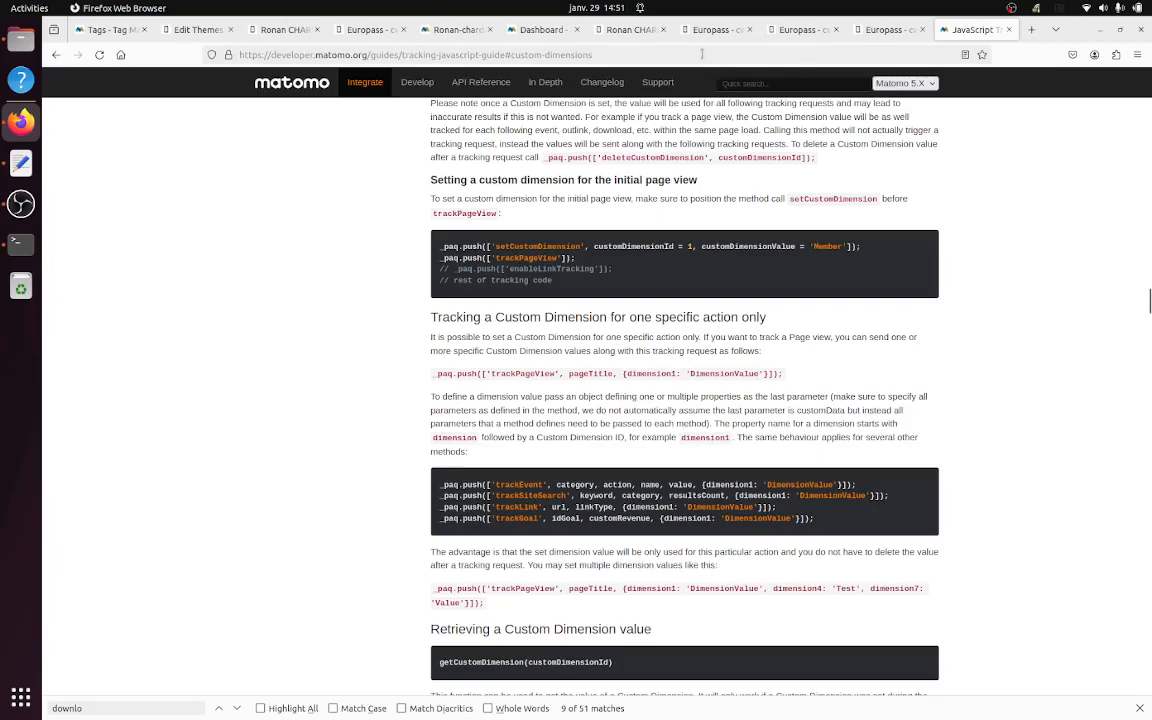
click(456, 33)
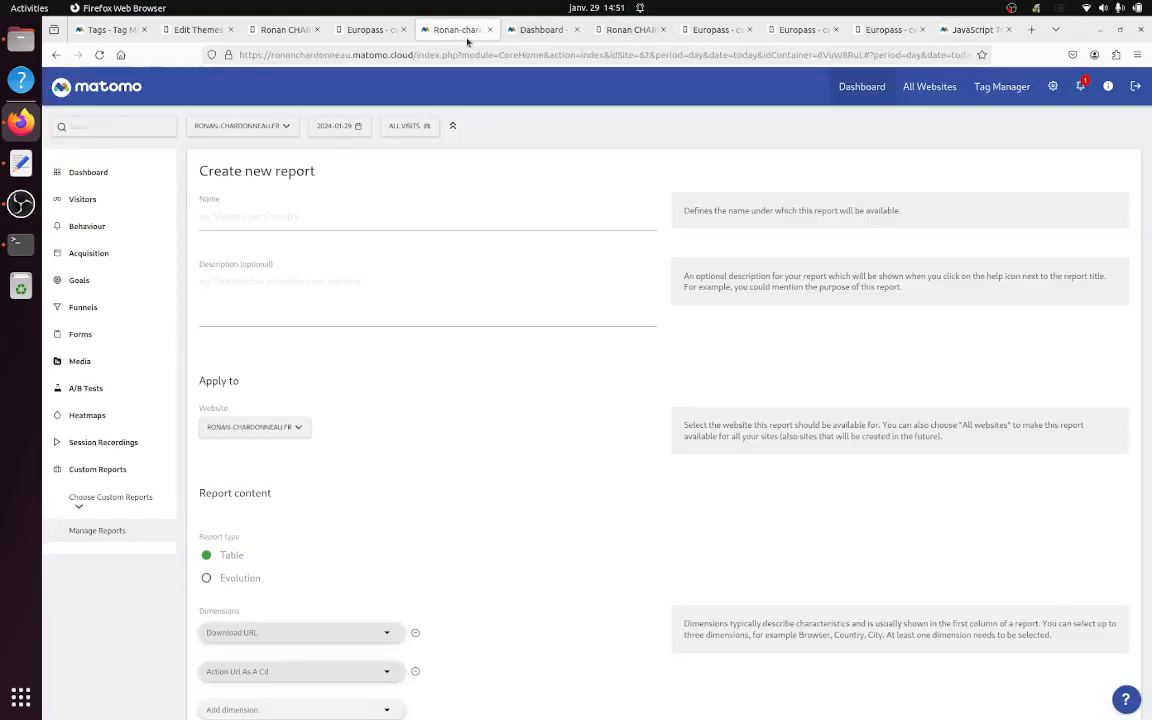
click(520, 33)
click(446, 32)
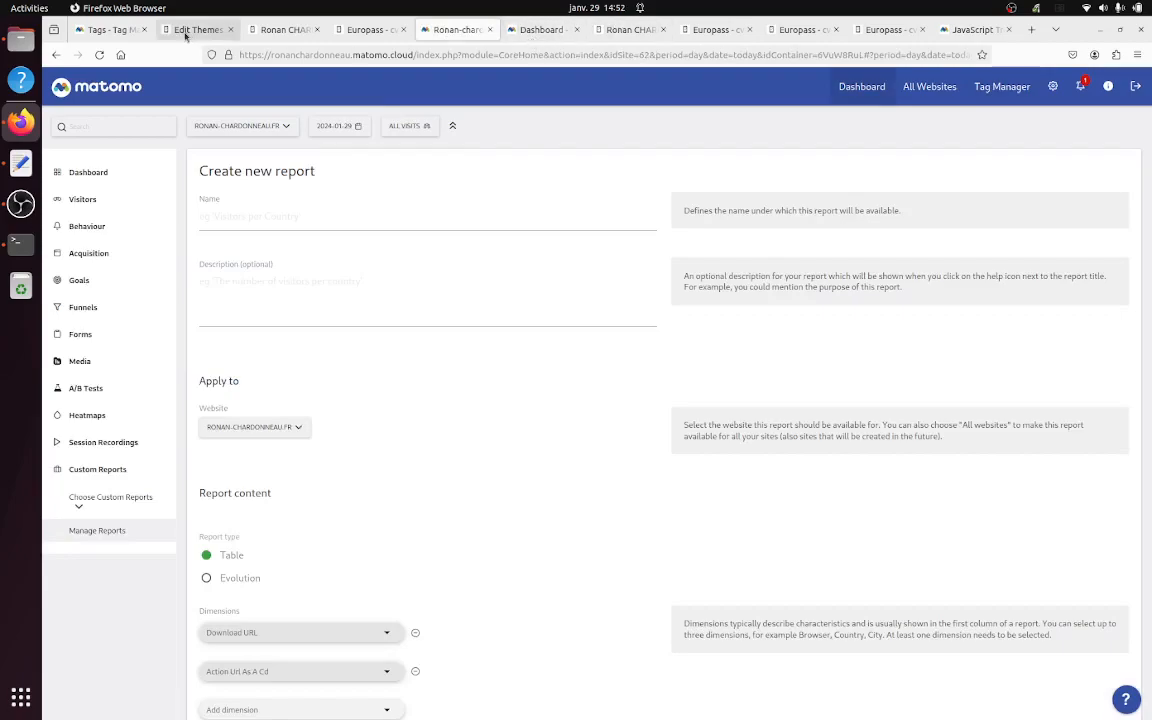
click(112, 30)
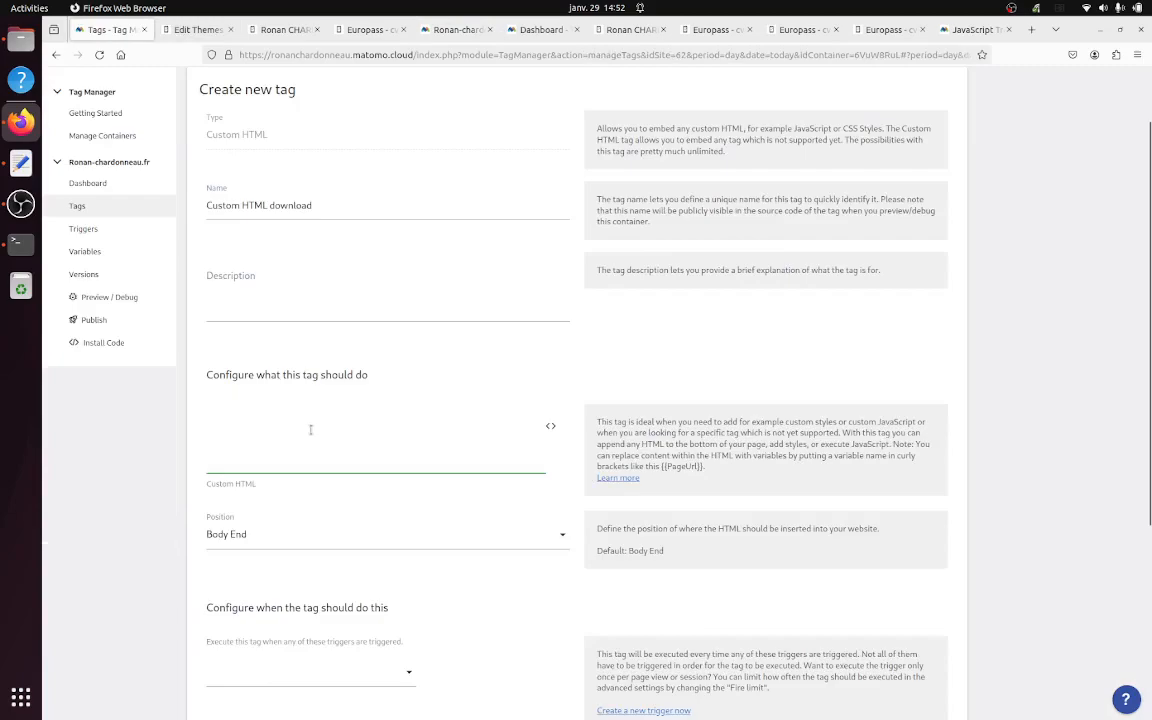
key(ctrl+v)
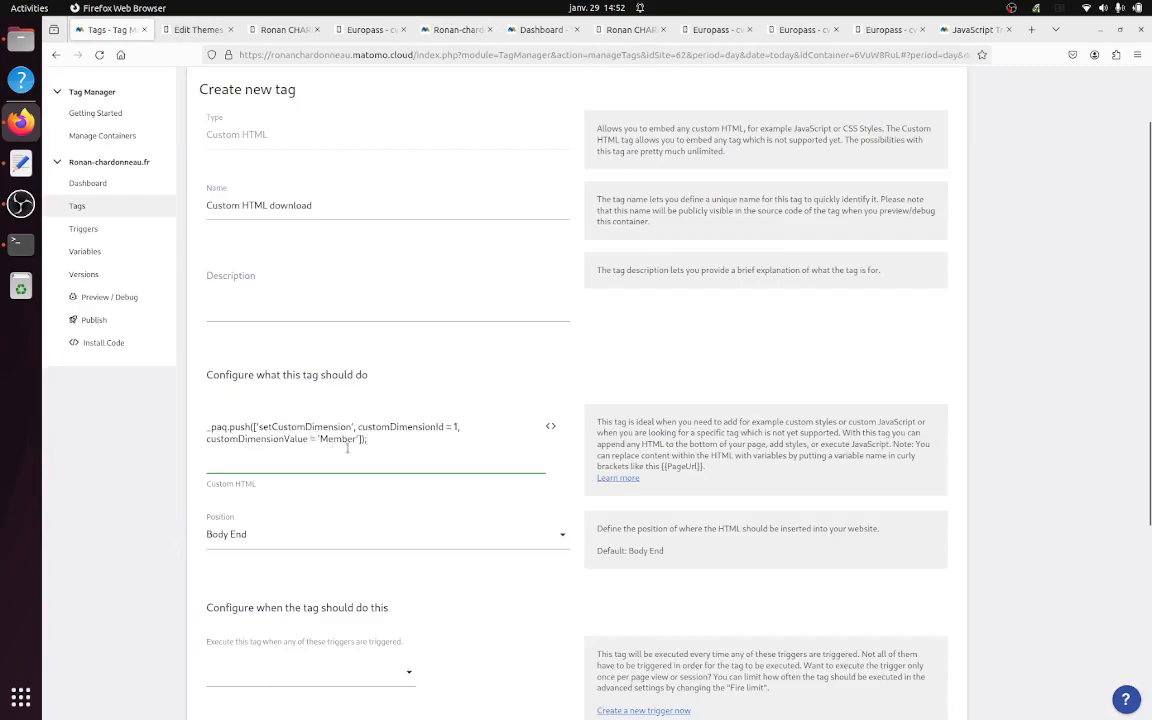
Step: Set customDimensionId to 9 in the pasted code and delete the 'Member' value
key(BackSpace)
text(9)
key(BackSpace)
key(BackSpace)
key(BackSpace)
key(BackSpace)
key(BackSpace)
key(BackSpace)
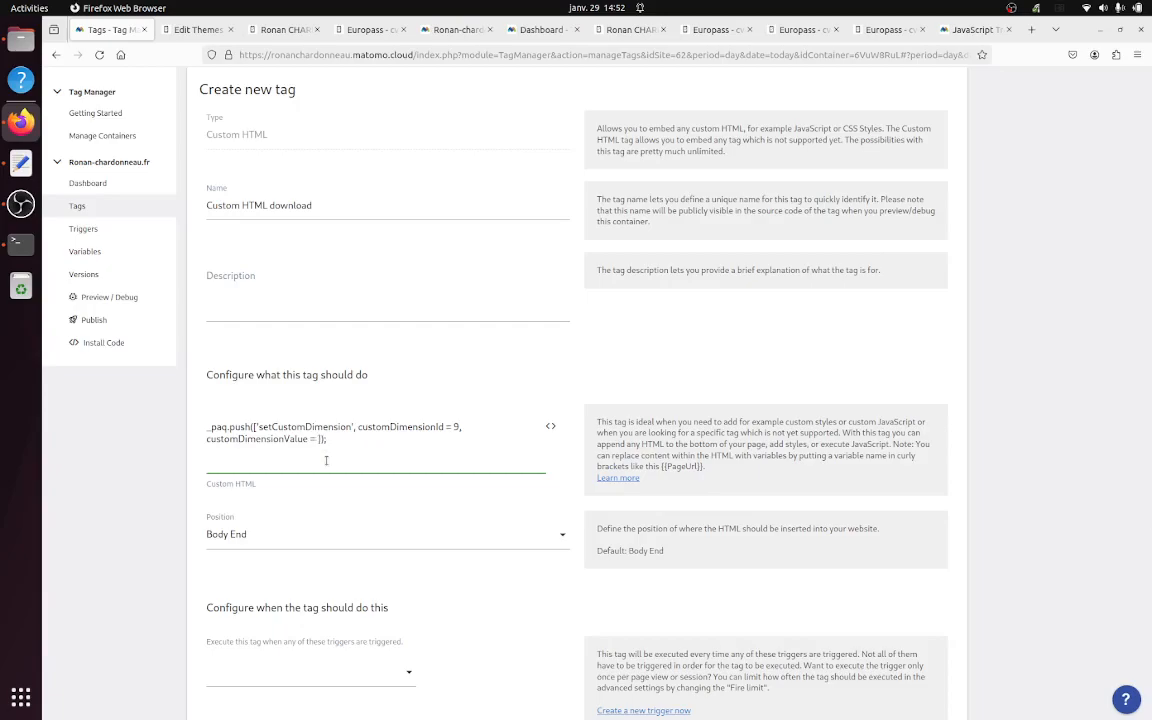
Step: Insert the {{PageUrl}} variable as customDimensionValue in the Custom HTML code and start a new line below
click(548, 429)
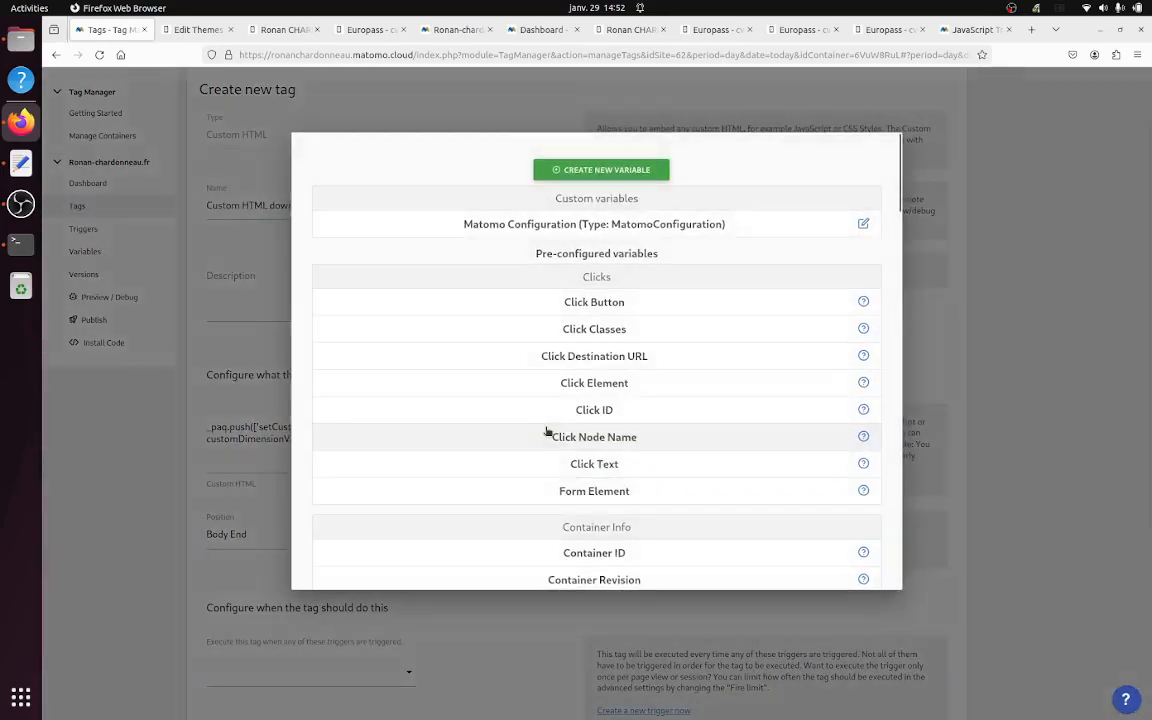
scroll(600, 490, down, 5)
scroll(600, 486, down, 10)
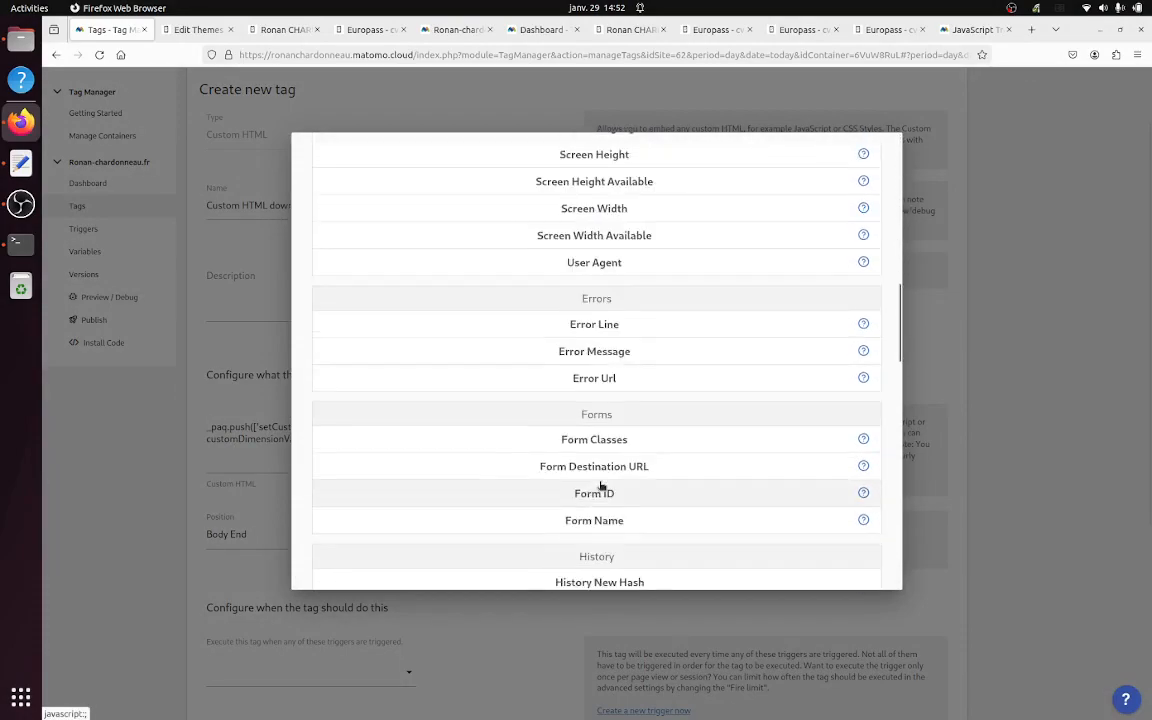
click(609, 375)
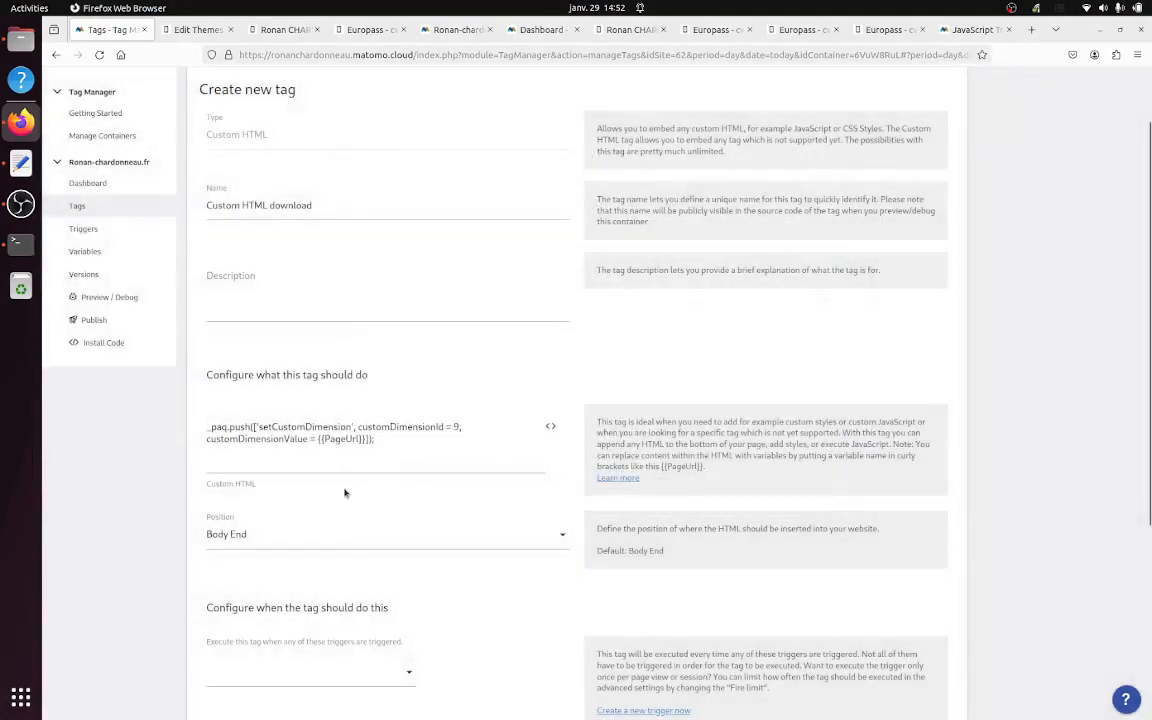
click(373, 441)
text(])
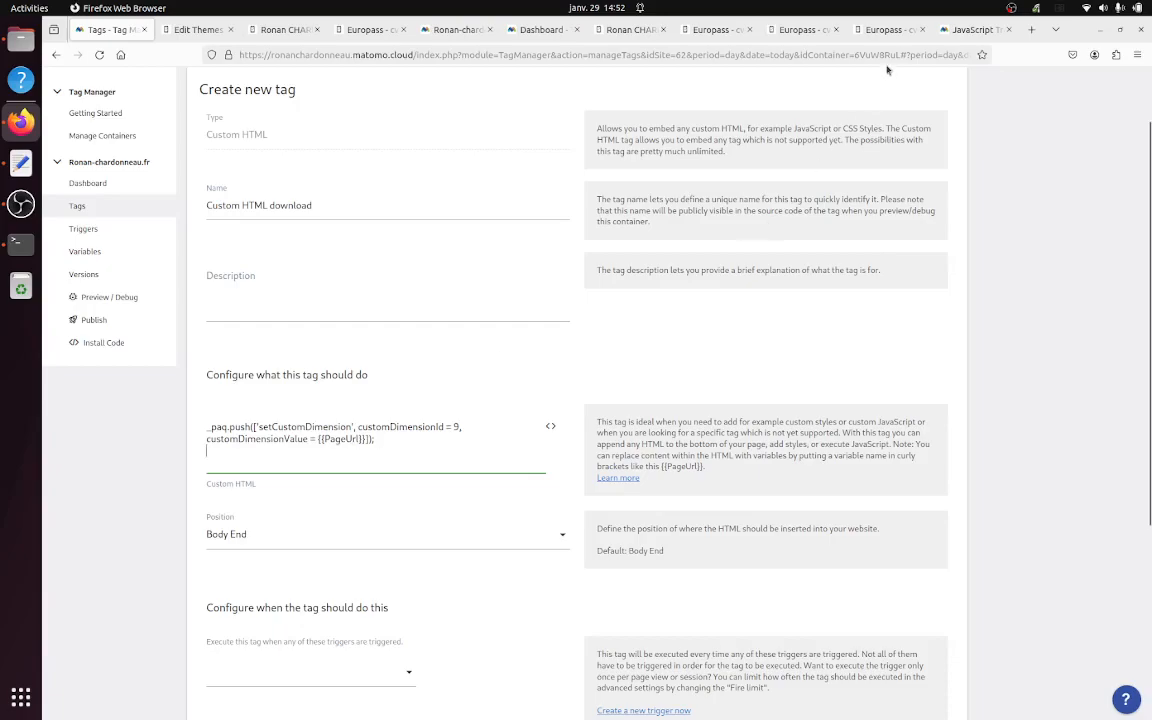
Step: Search the JavaScript tracking guide for "downl" and go through the matches to the Tracking file downloads section
click(970, 29)
scroll(431, 456, down, 5)
key(ctrl+f)
text(downl)
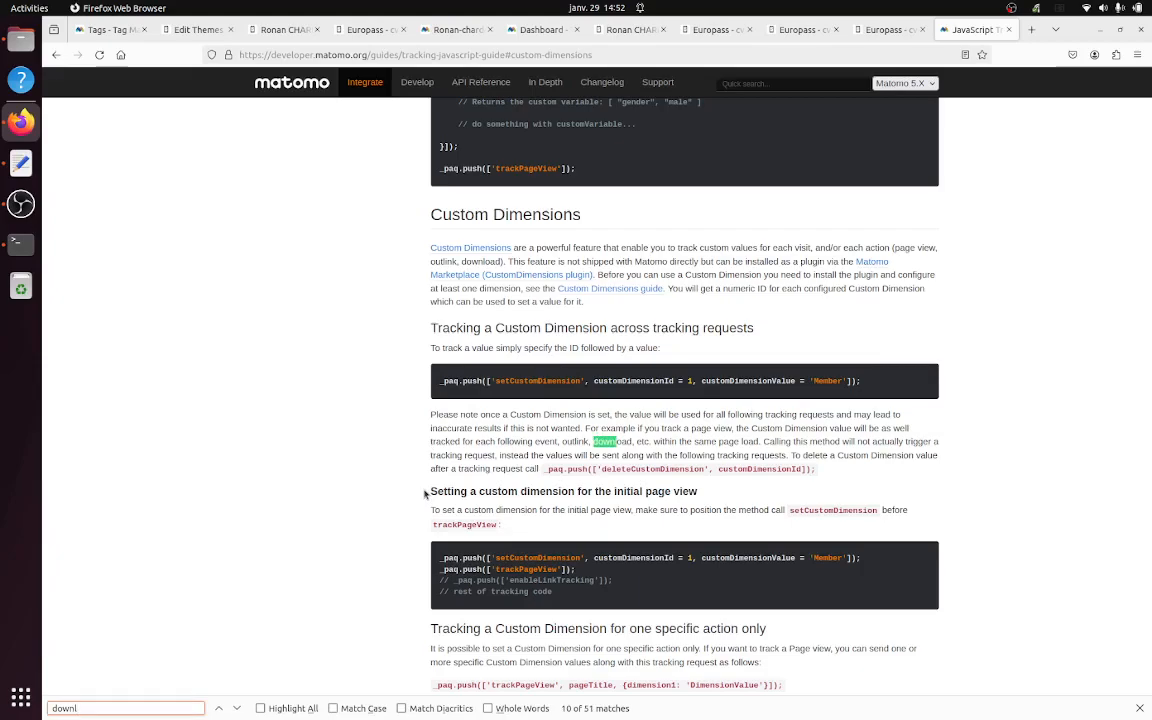
key(Return)
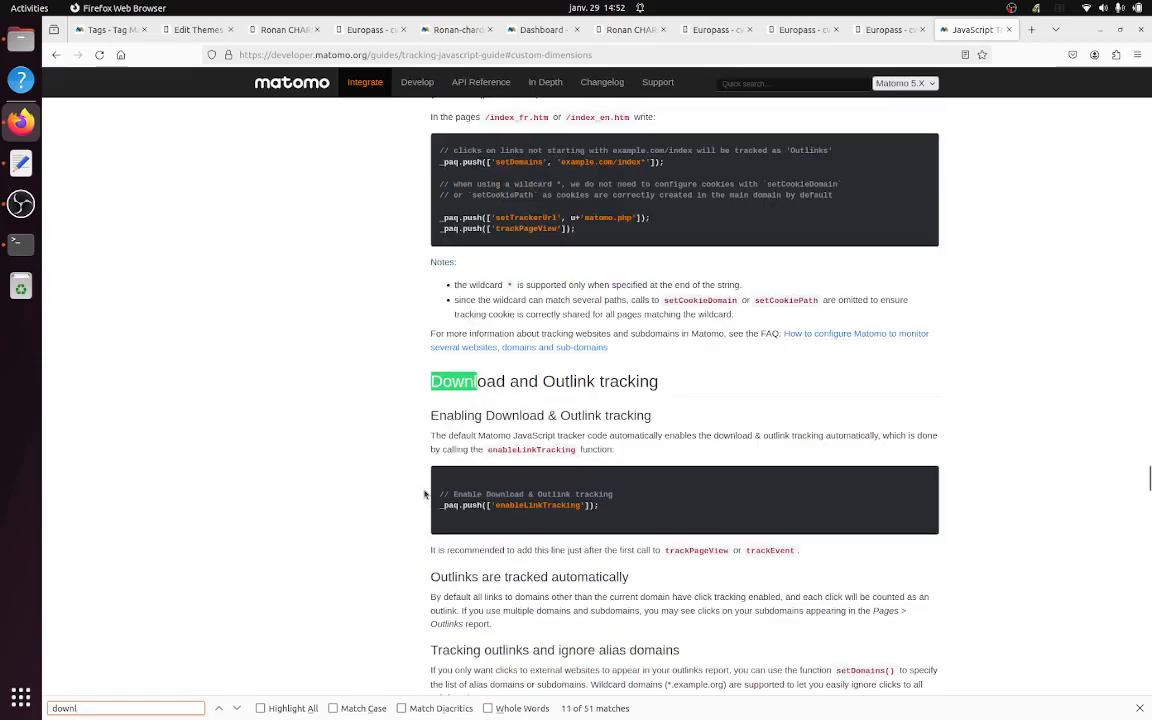
key(Return)
key(Return)
key(Return)
key(Return)
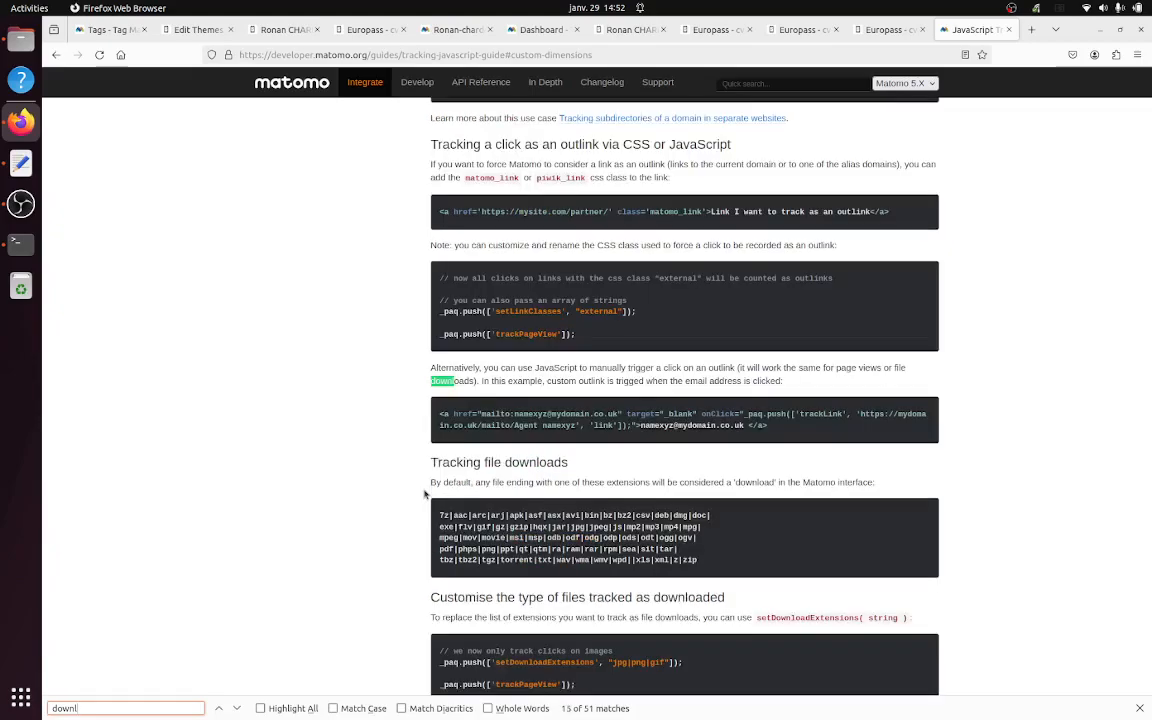
key(Return)
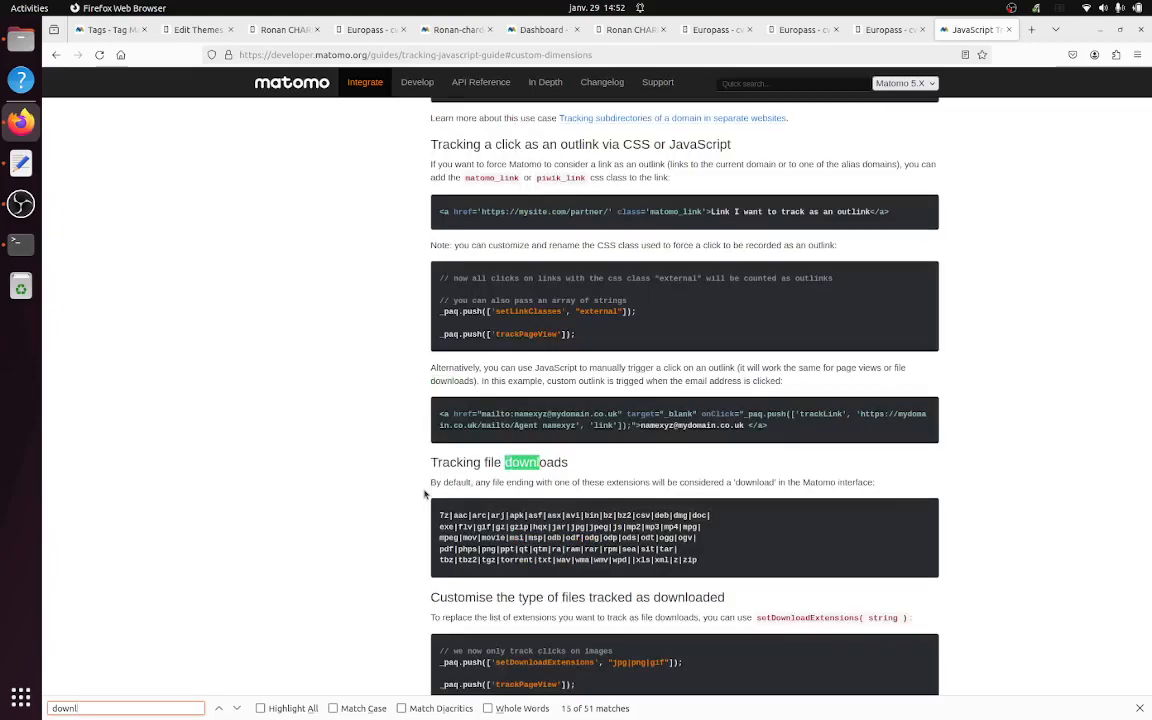
Step: Copy the trackLink 'download' call from the guide's Recording a click as a download example and paste it below the setCustomDimension code
scroll(465, 476, down, 4)
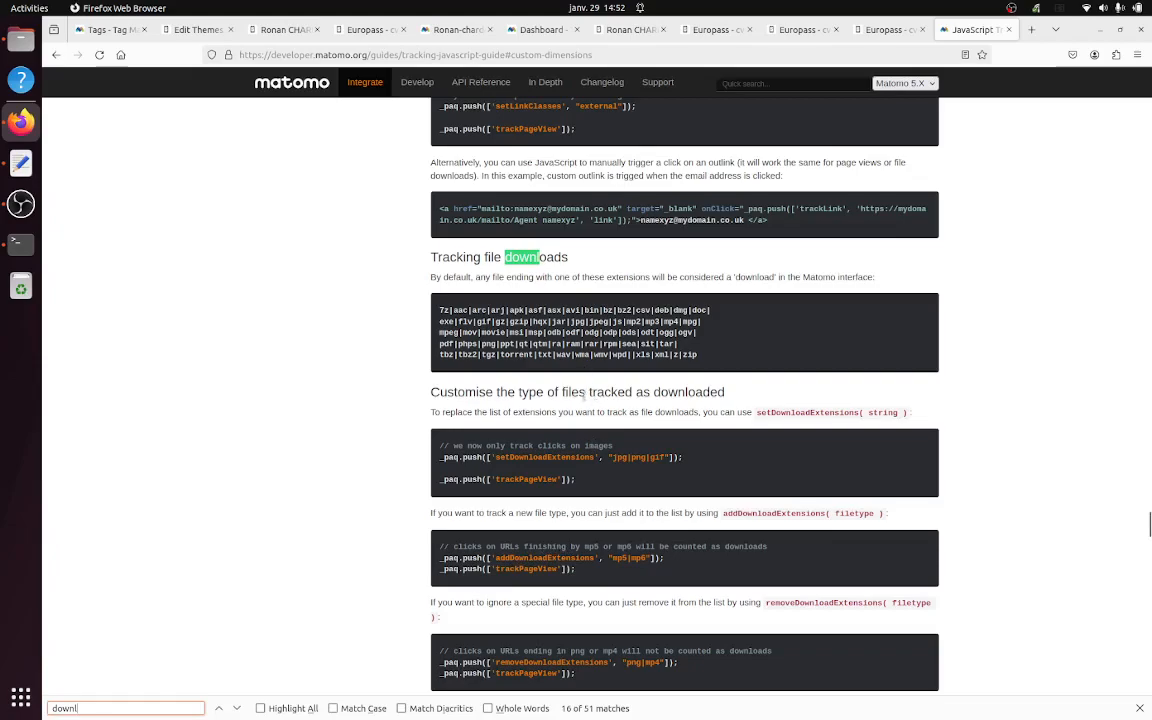
scroll(530, 355, down, 5)
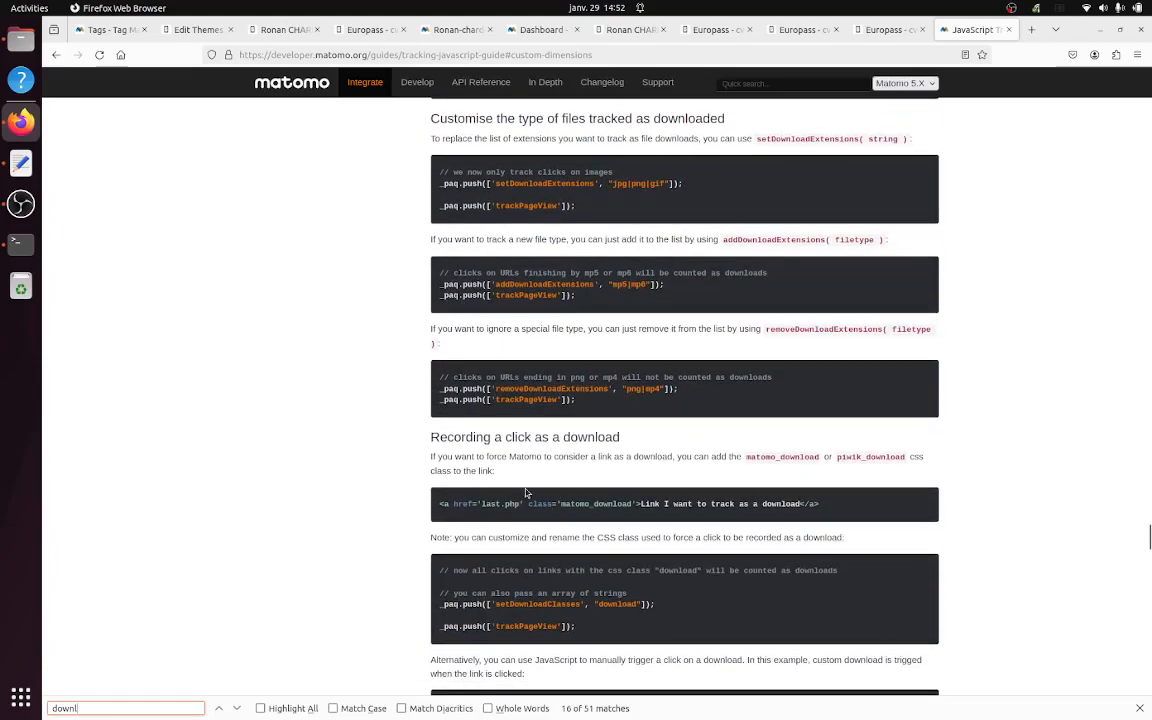
scroll(475, 445, down, 3)
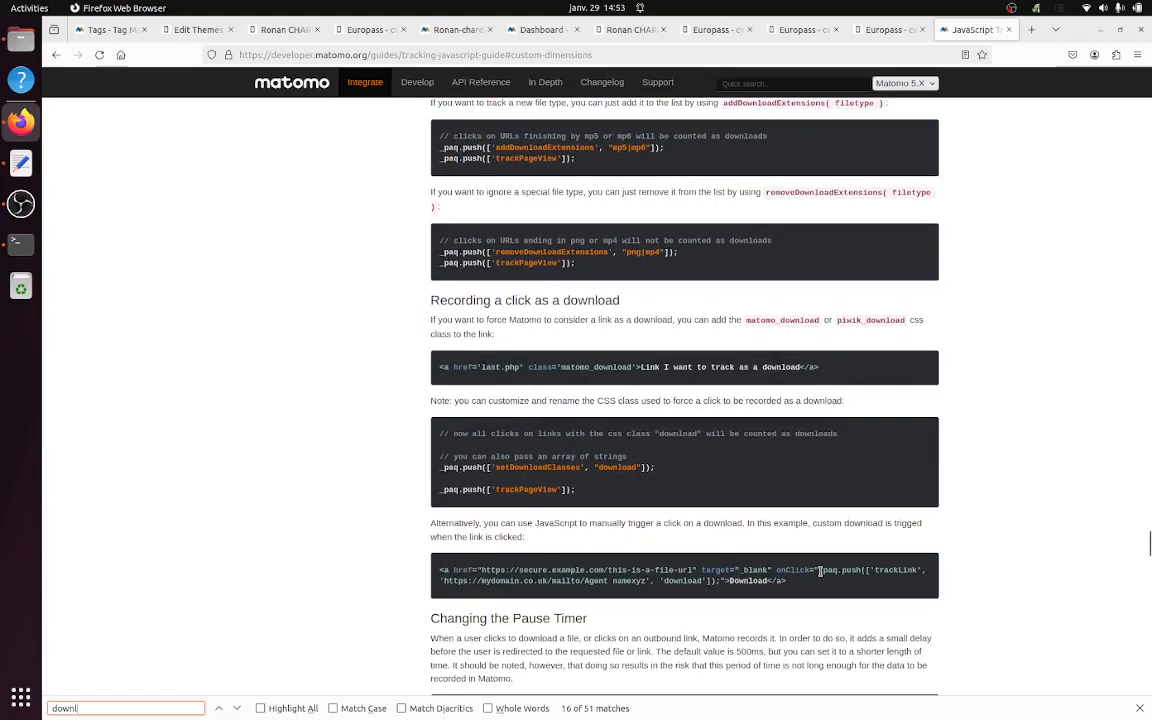
drag(820, 572, 720, 580)
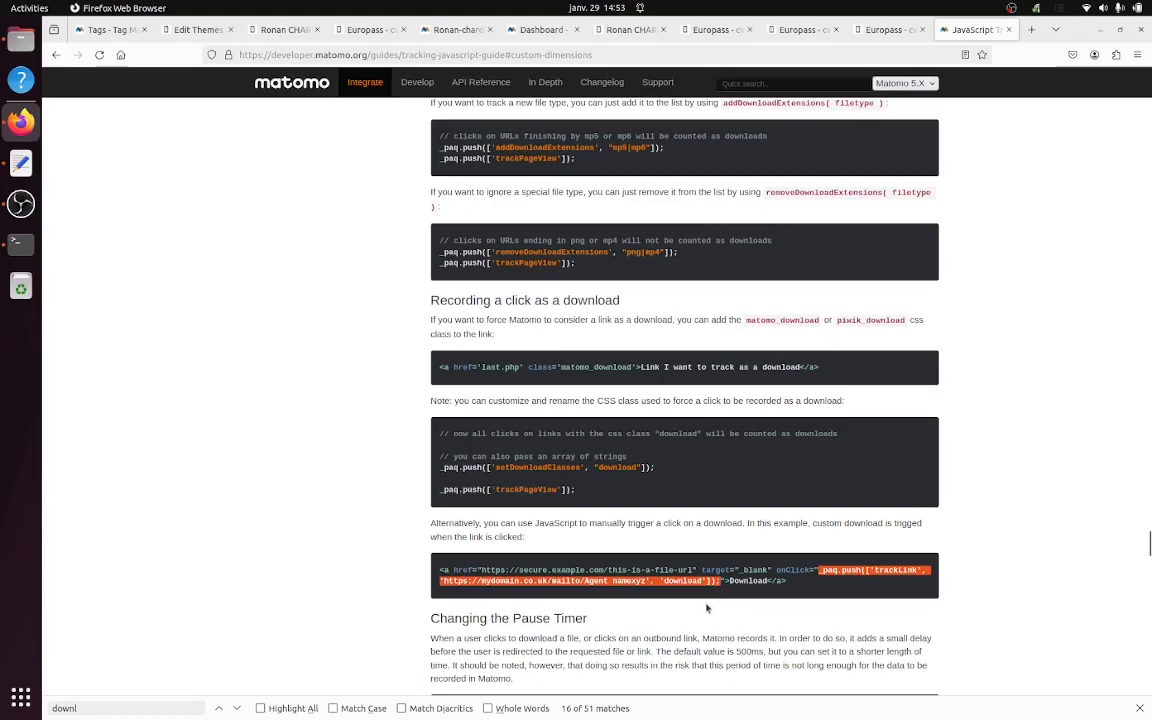
click(537, 33)
click(459, 33)
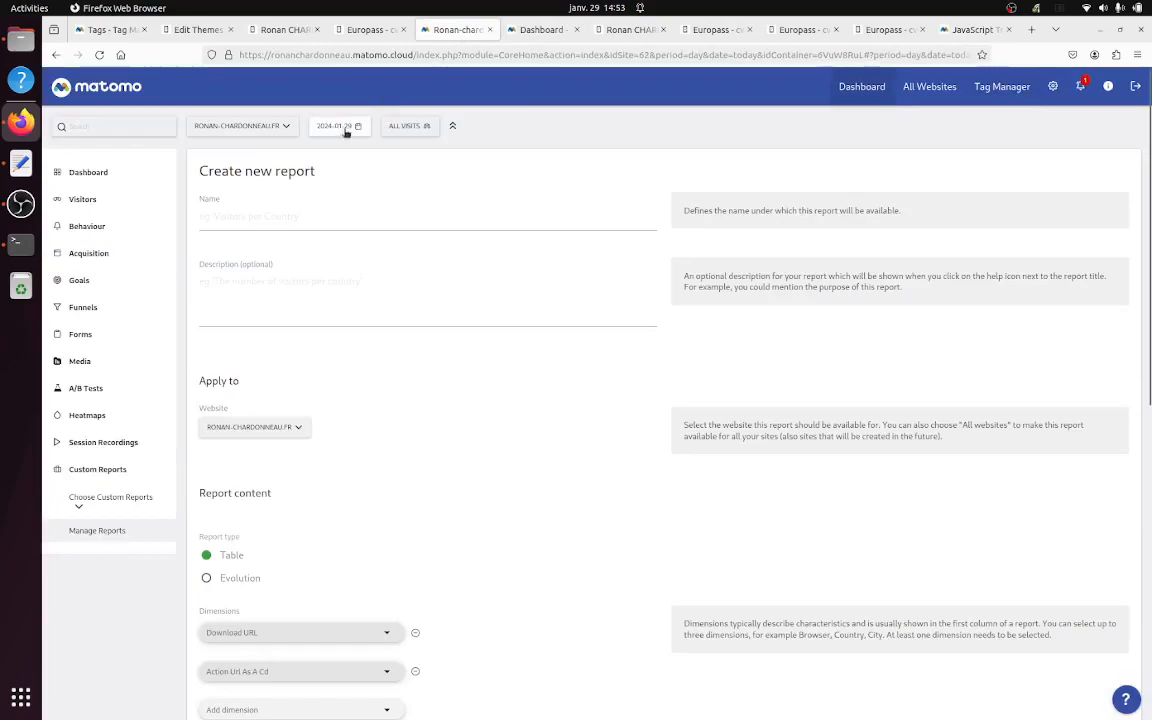
click(108, 30)
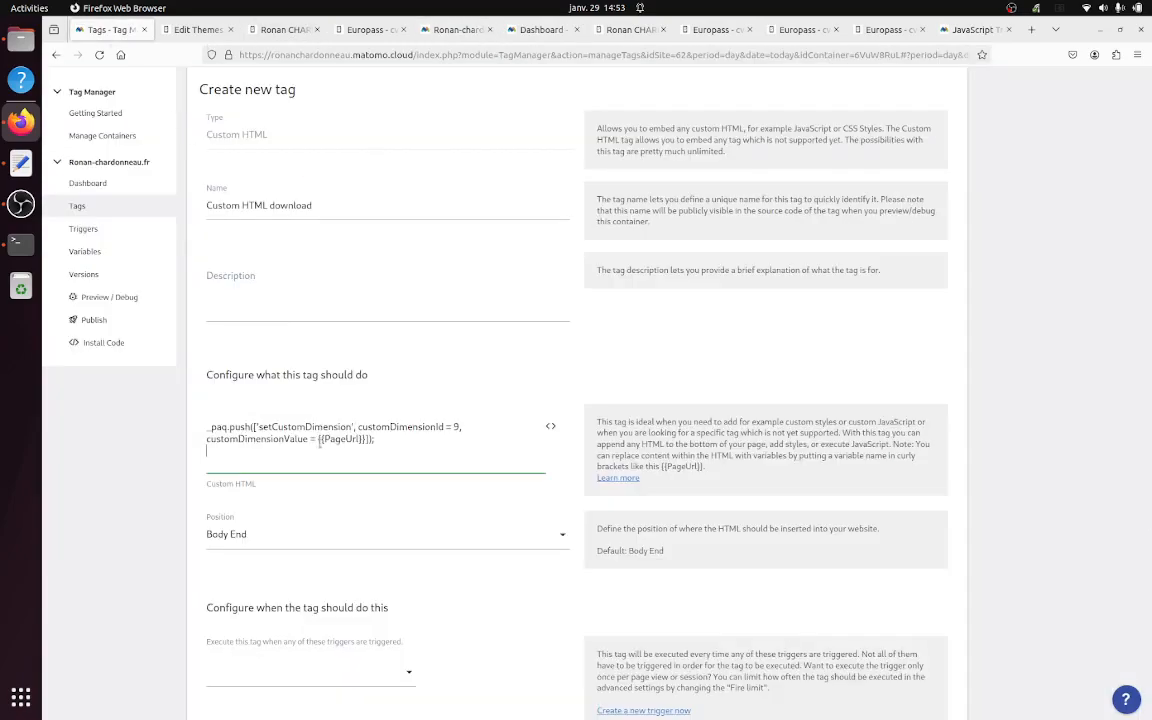
text(_paq.push(['trackLink', 'https://mydomain.co.uk/mailto/Agent namexyz', 'download']);)
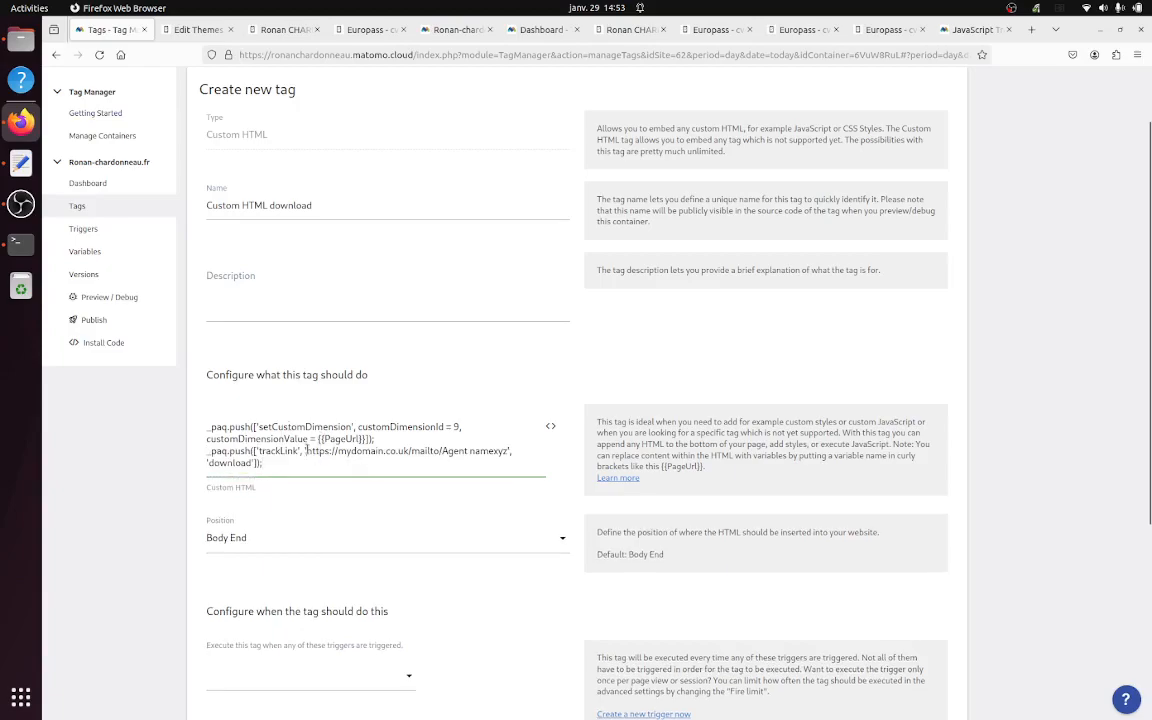
Step: Replace the quoted example URL in the trackLink call with the {{ClickDestinationUrl}} variable
drag(308, 451, 504, 451)
key(BackSpace)
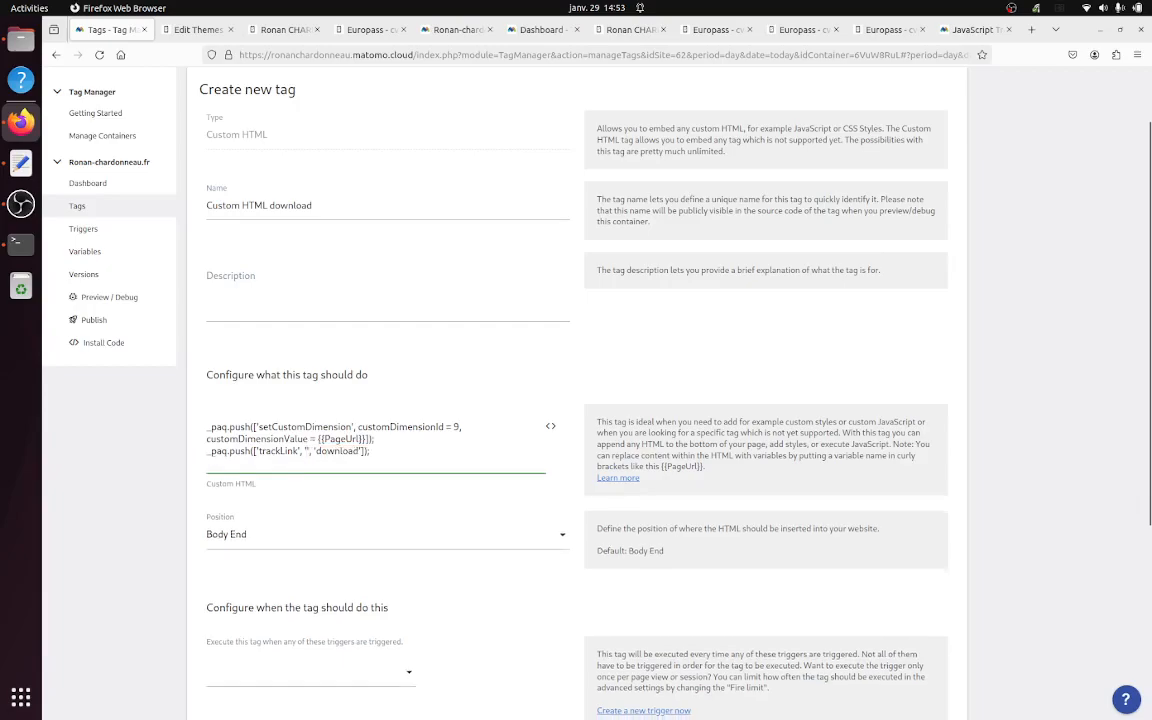
key(BackSpace)
key(BackSpace)
click(549, 427)
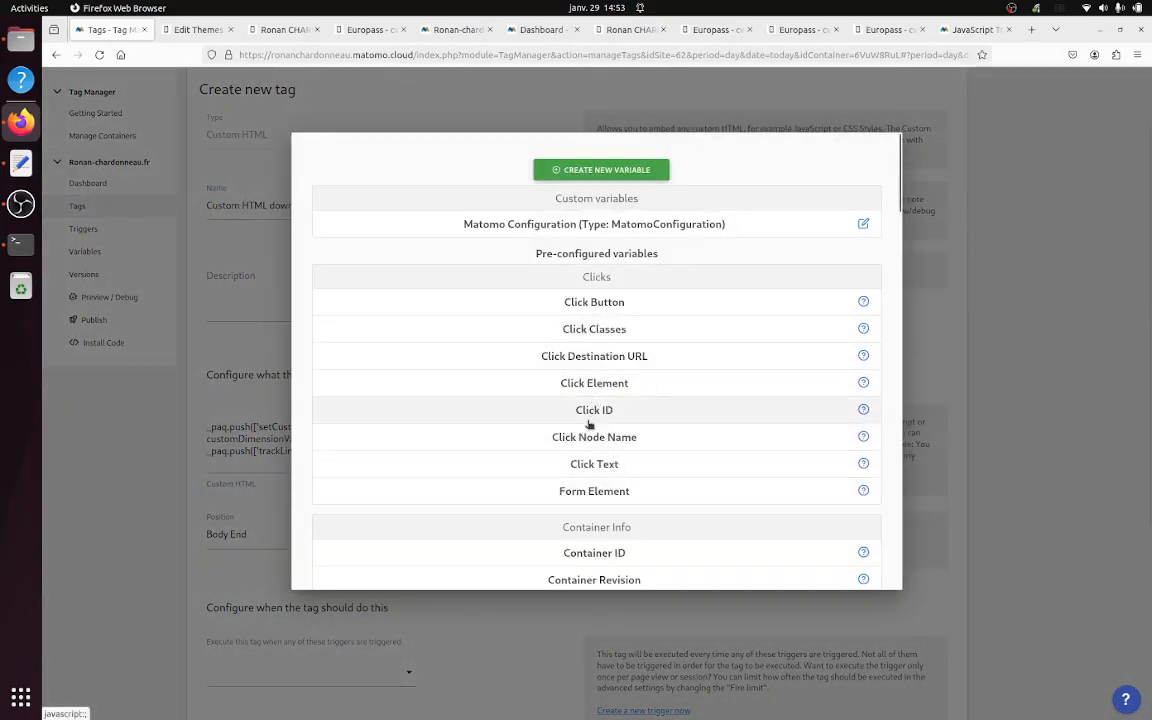
click(617, 359)
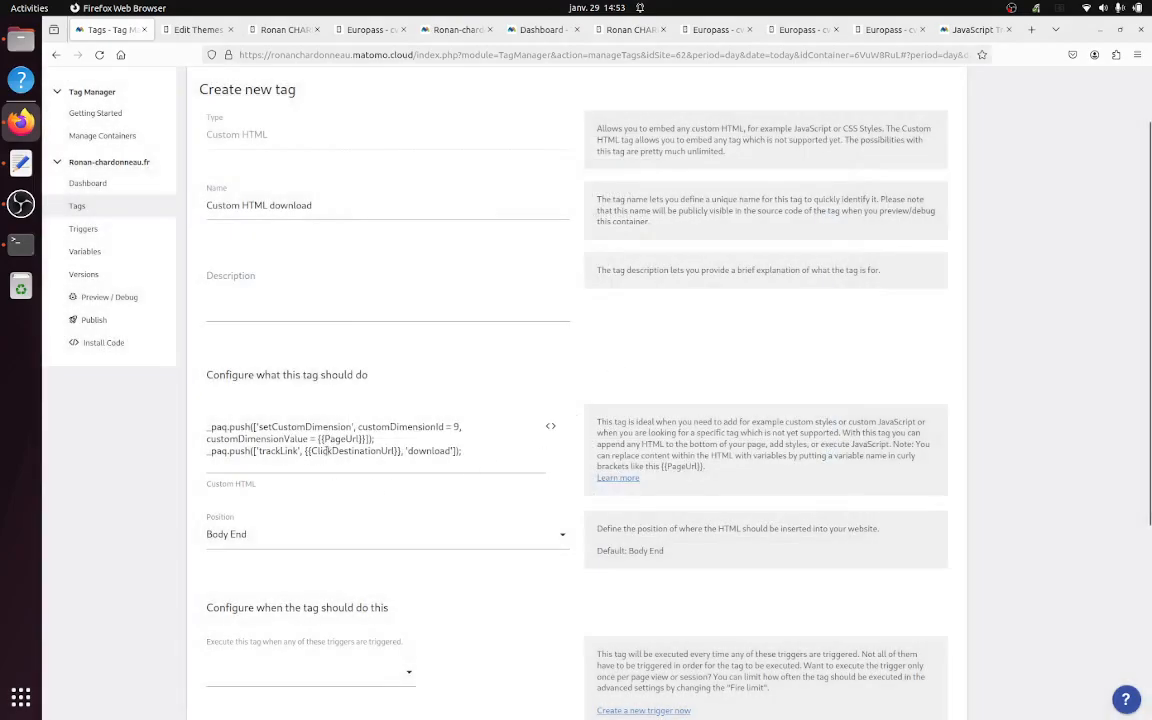
Step: Wrap the two _paq.push calls in <script> and </script> tags, each on its own line
click(463, 452)
key(Return)
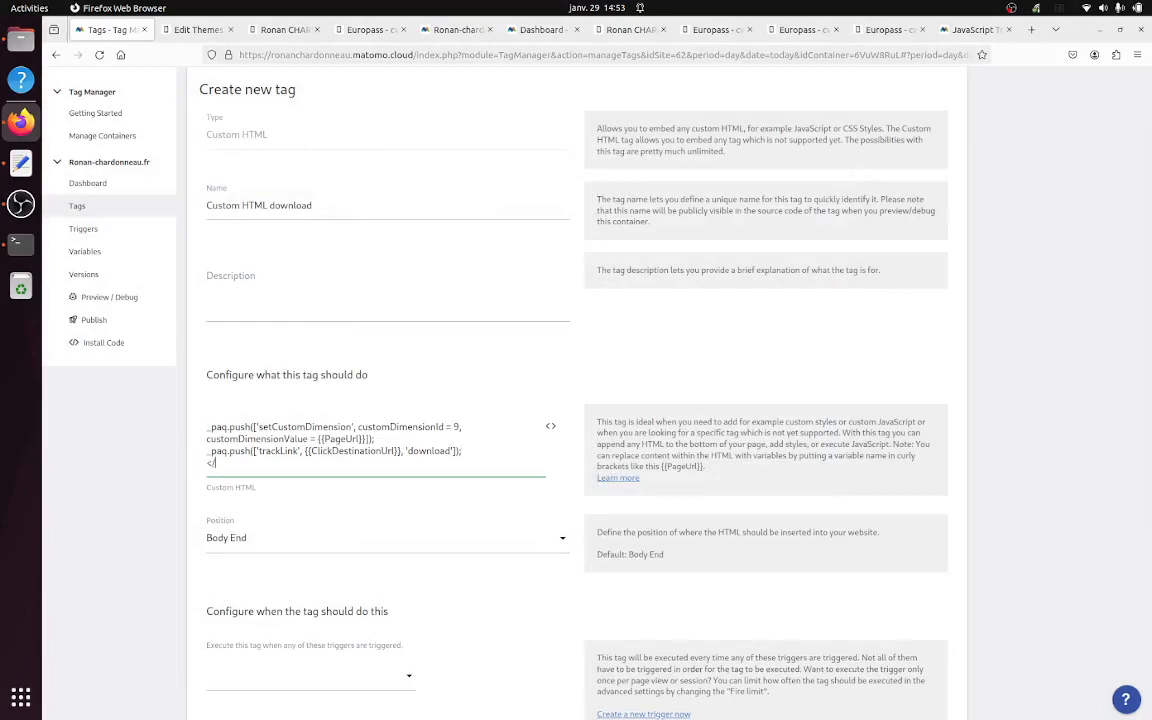
text(</script>)
key(shift+Home)
key(ctrl+c)
text(c)
key(ctrl+z)
click(211, 451)
key(ctrl+v)
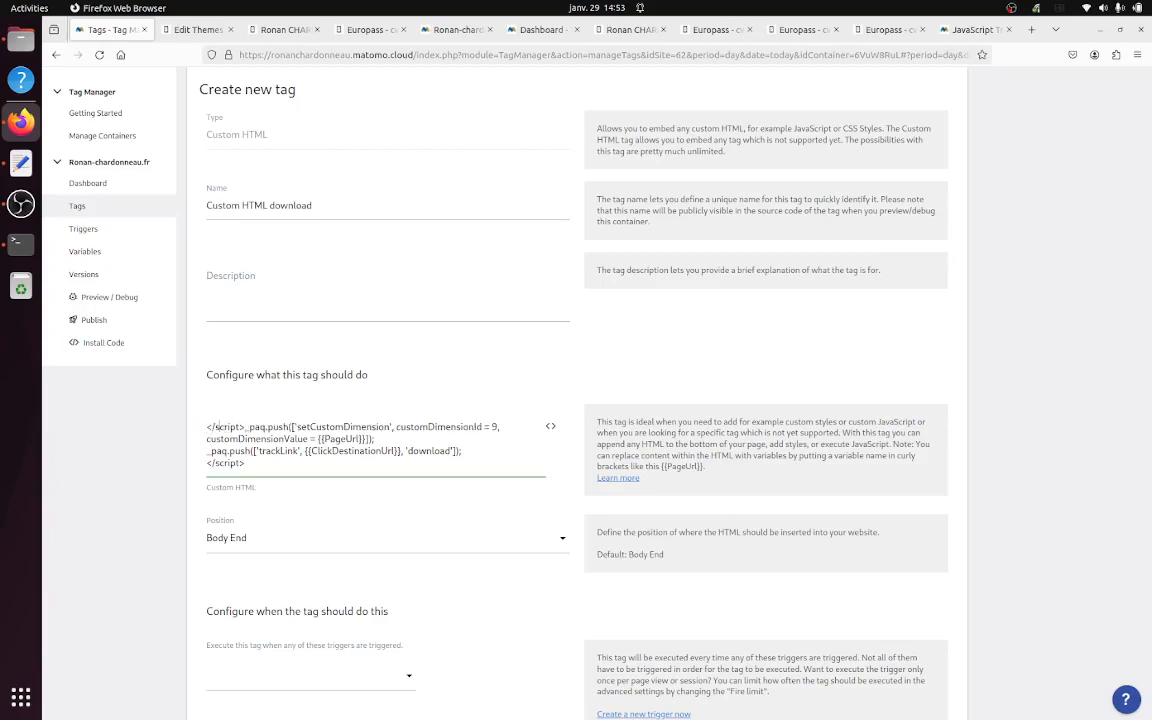
key(BackSpace)
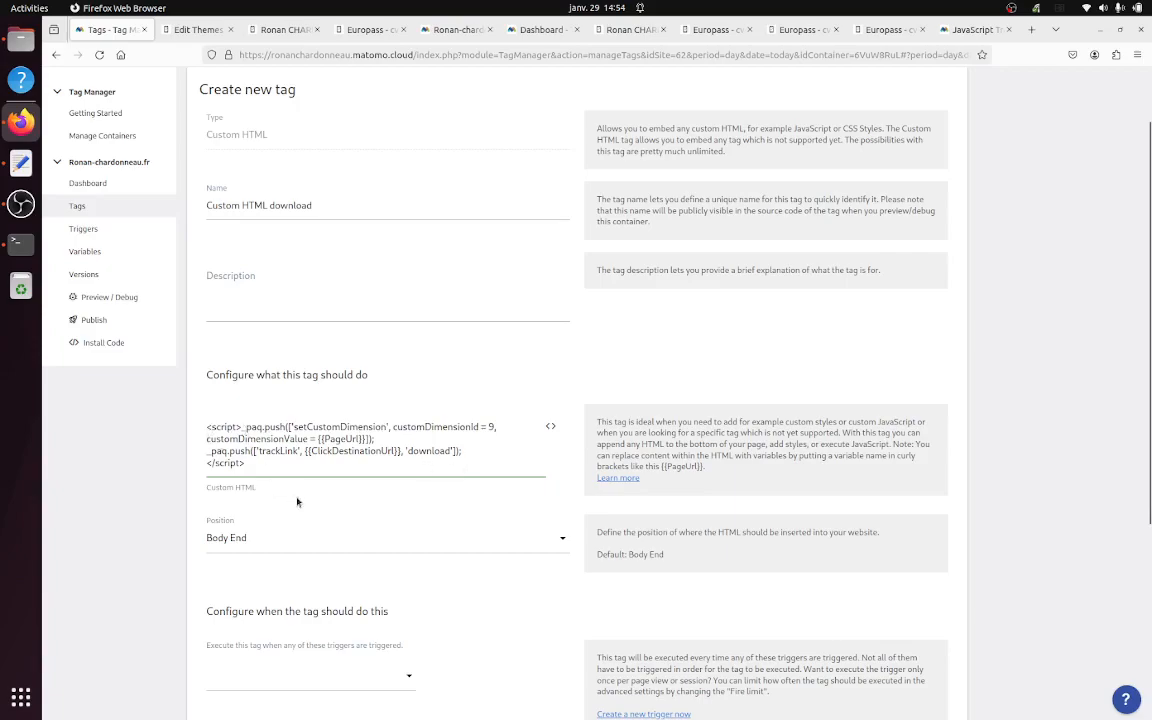
key(Return)
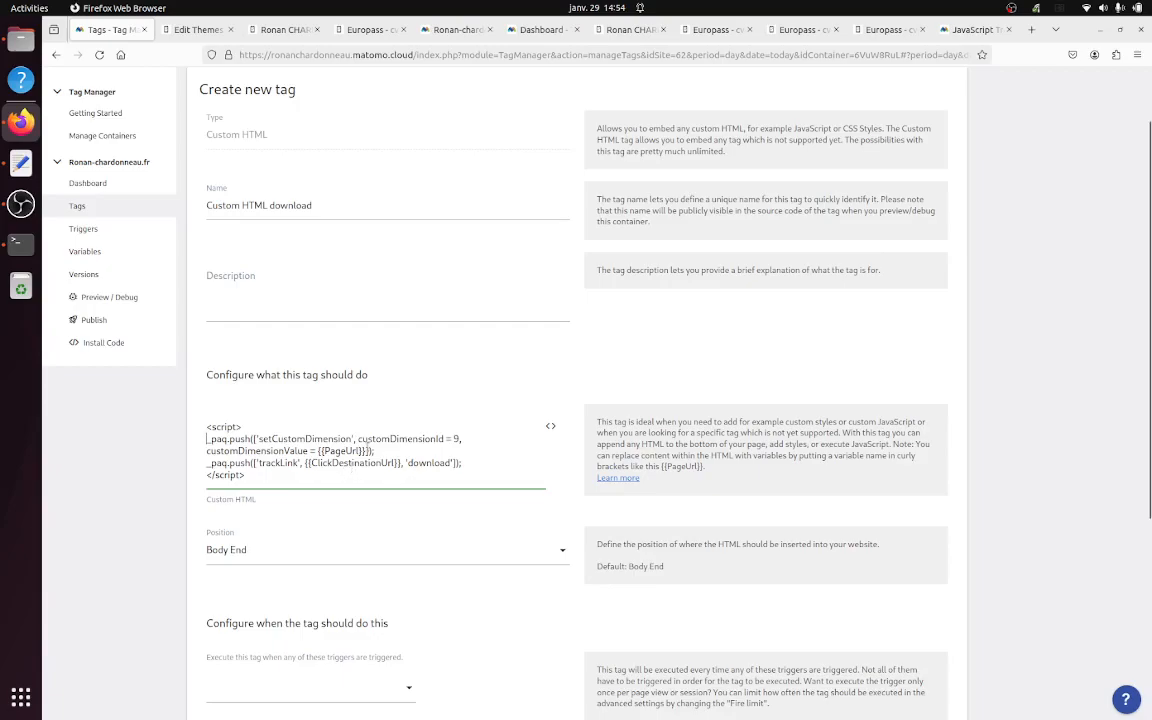
Step: Create an All Downloads Click trigger for the Custom HTML download tag, keeping its default name and download extensions
scroll(379, 453, down, 5)
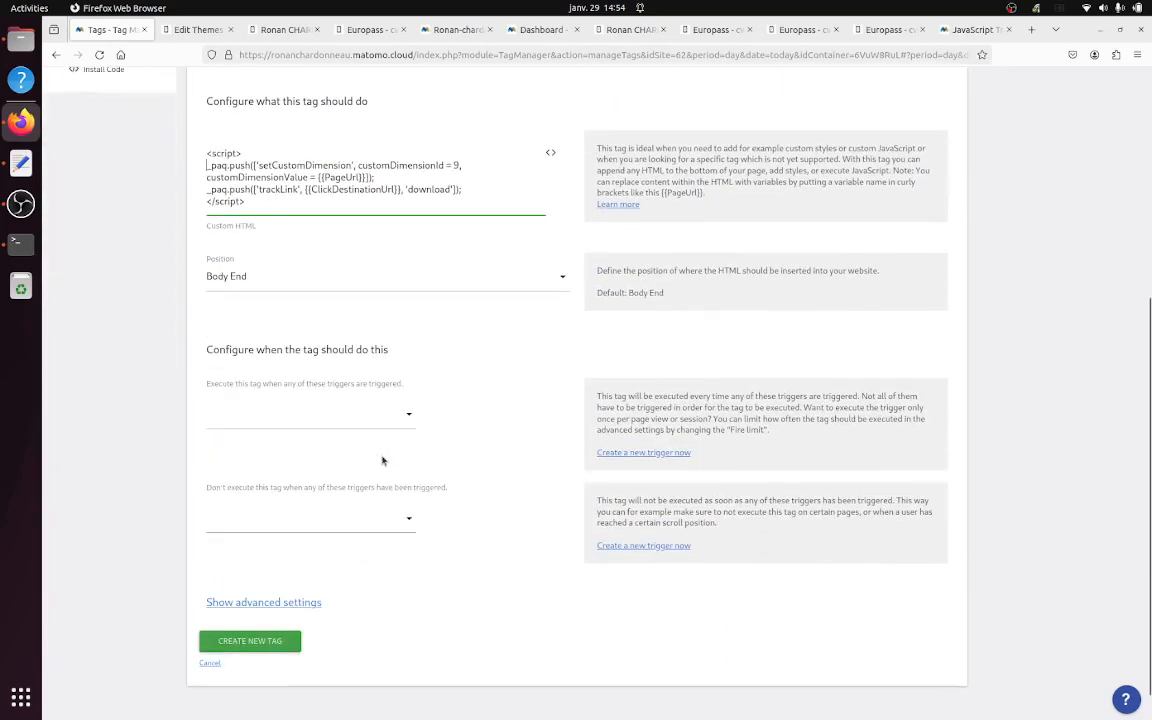
click(622, 452)
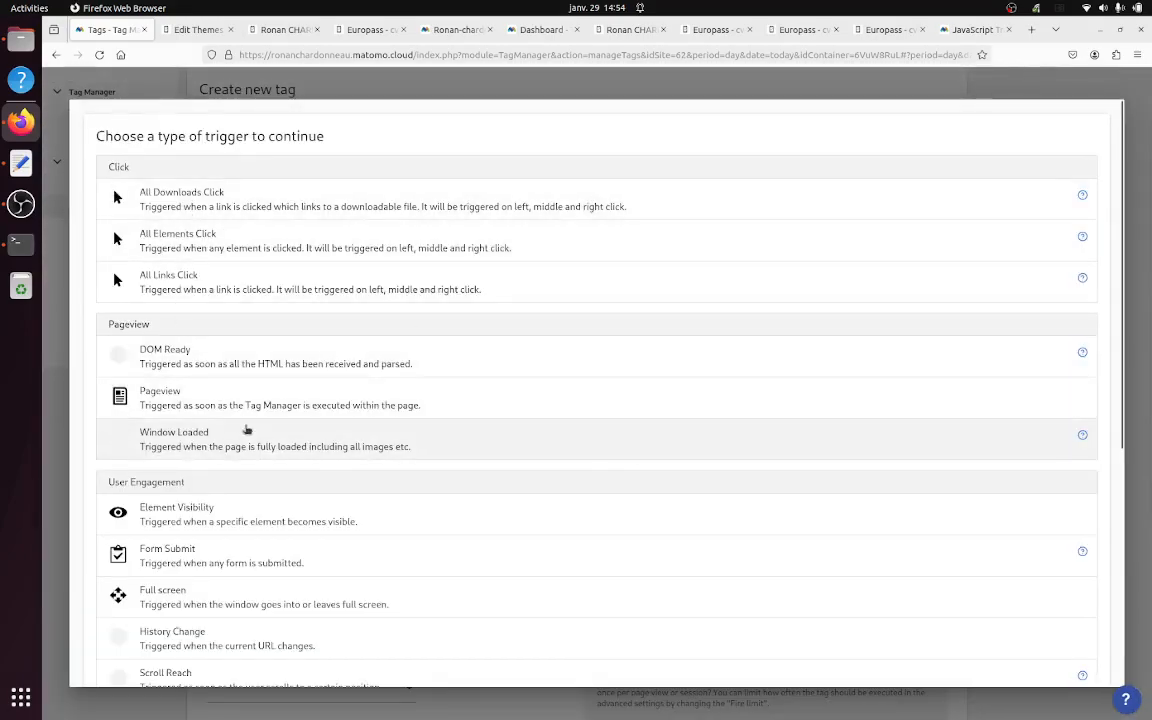
click(295, 213)
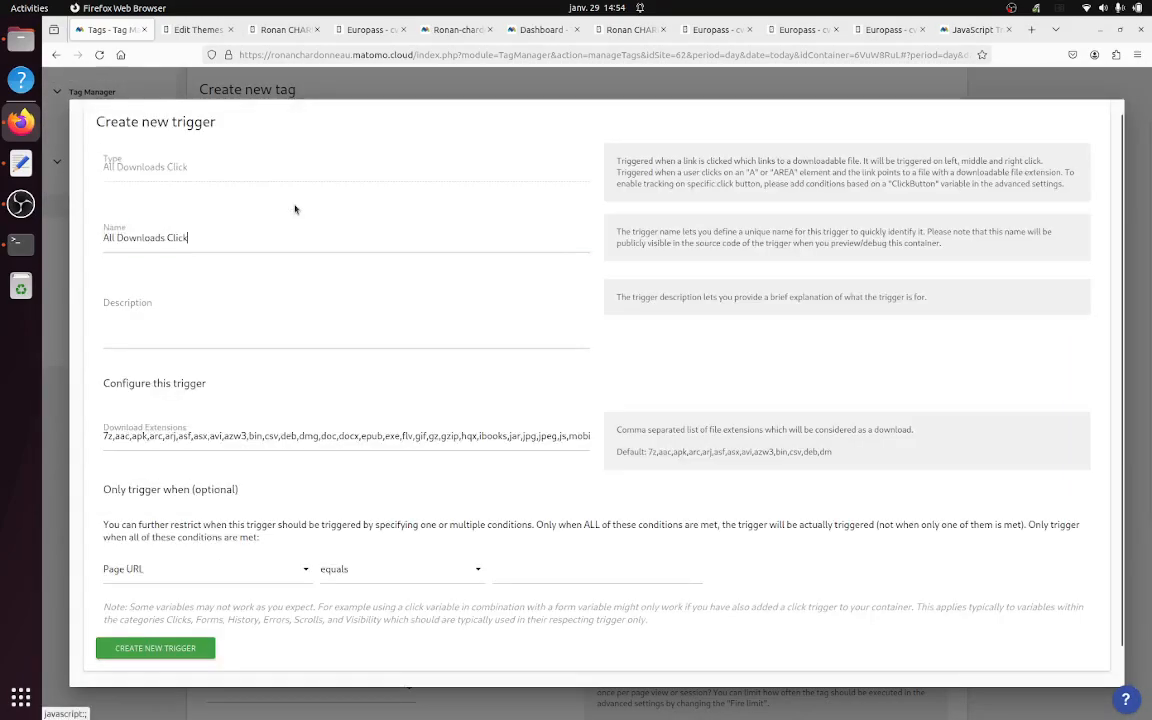
click(182, 650)
Step: Save the new Custom HTML download tag and publish the container as version 3 to the Live environment
scroll(408, 418, down, 1)
click(247, 604)
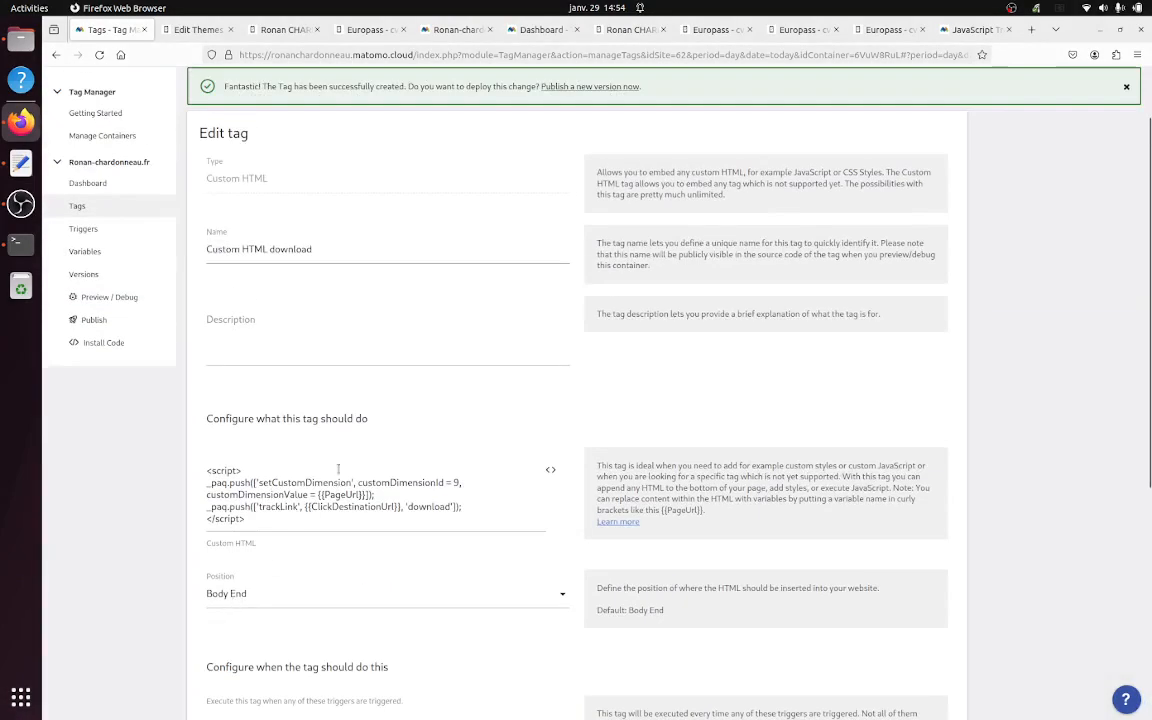
click(580, 87)
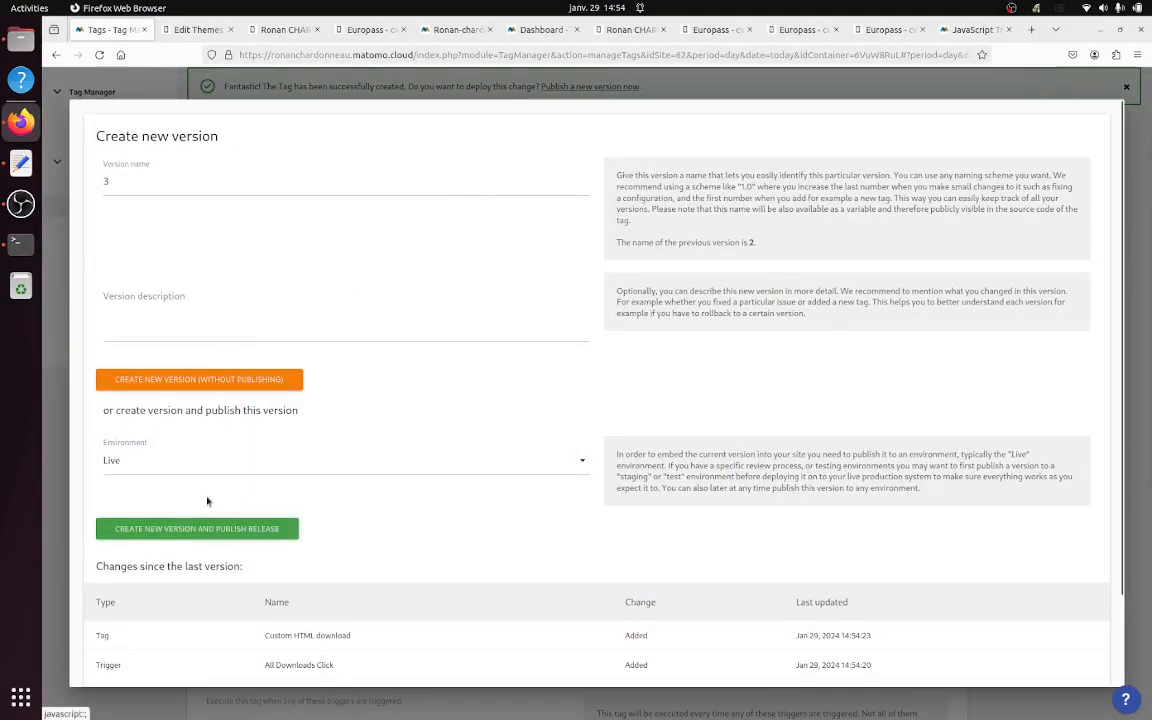
click(223, 537)
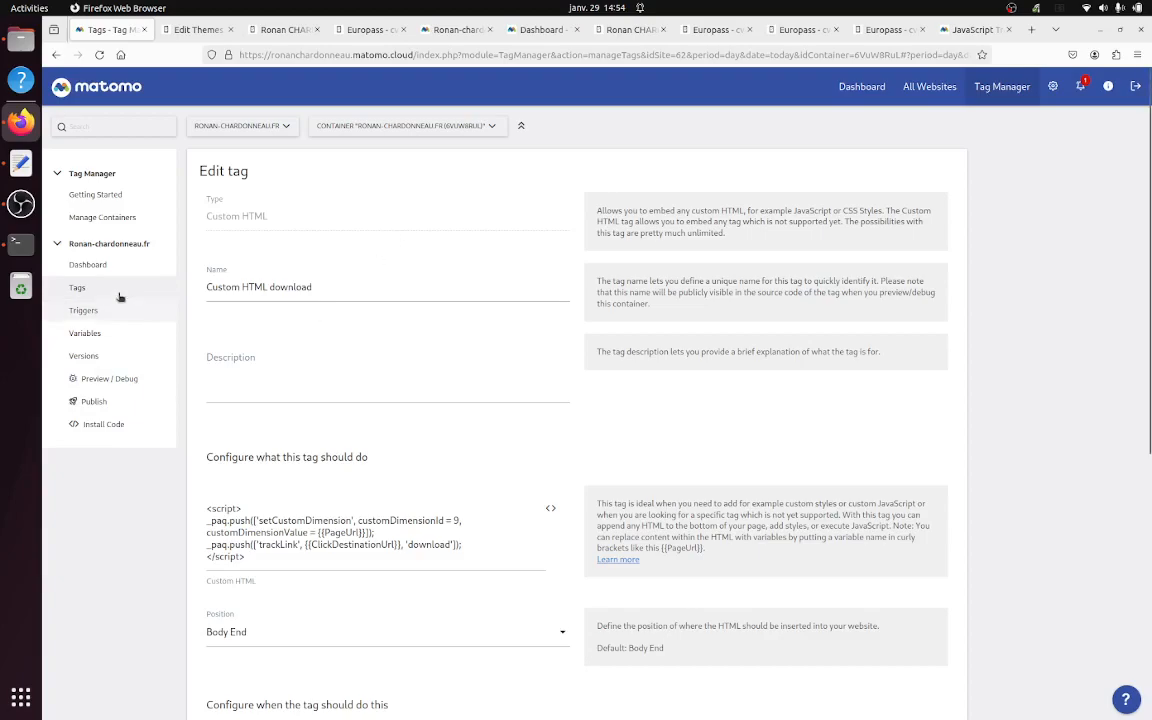
Step: Open the Matomo Configuration variable and review its Enable Link Tracking setting
click(98, 334)
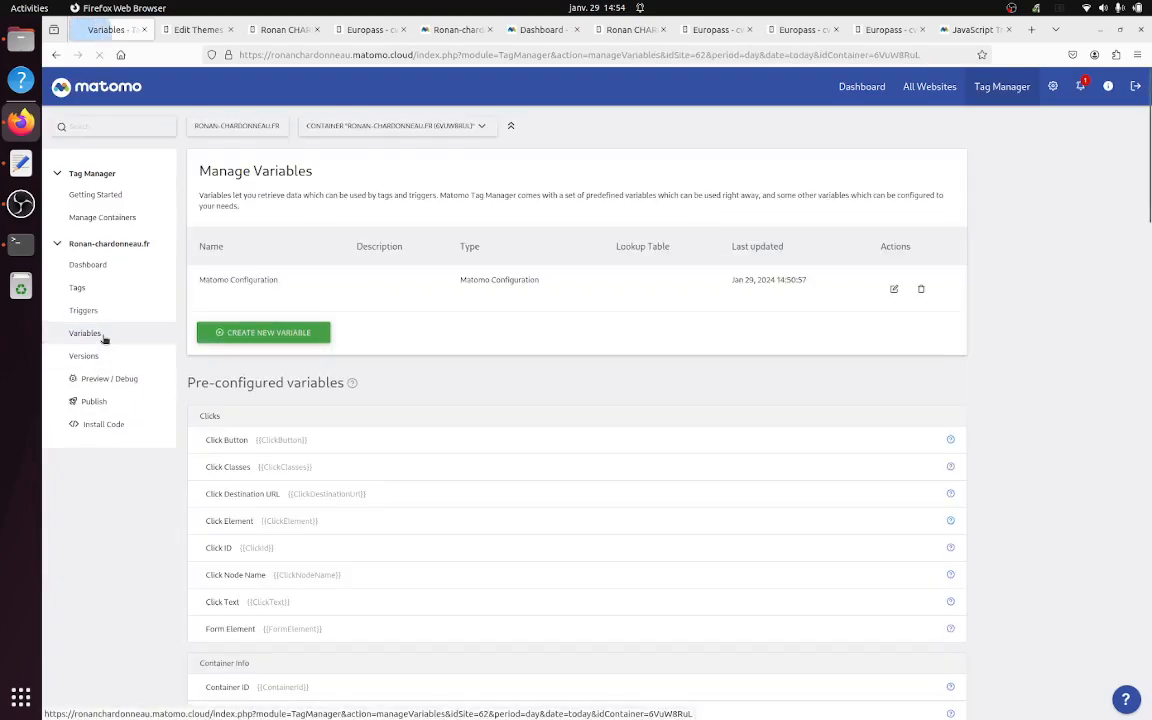
click(894, 289)
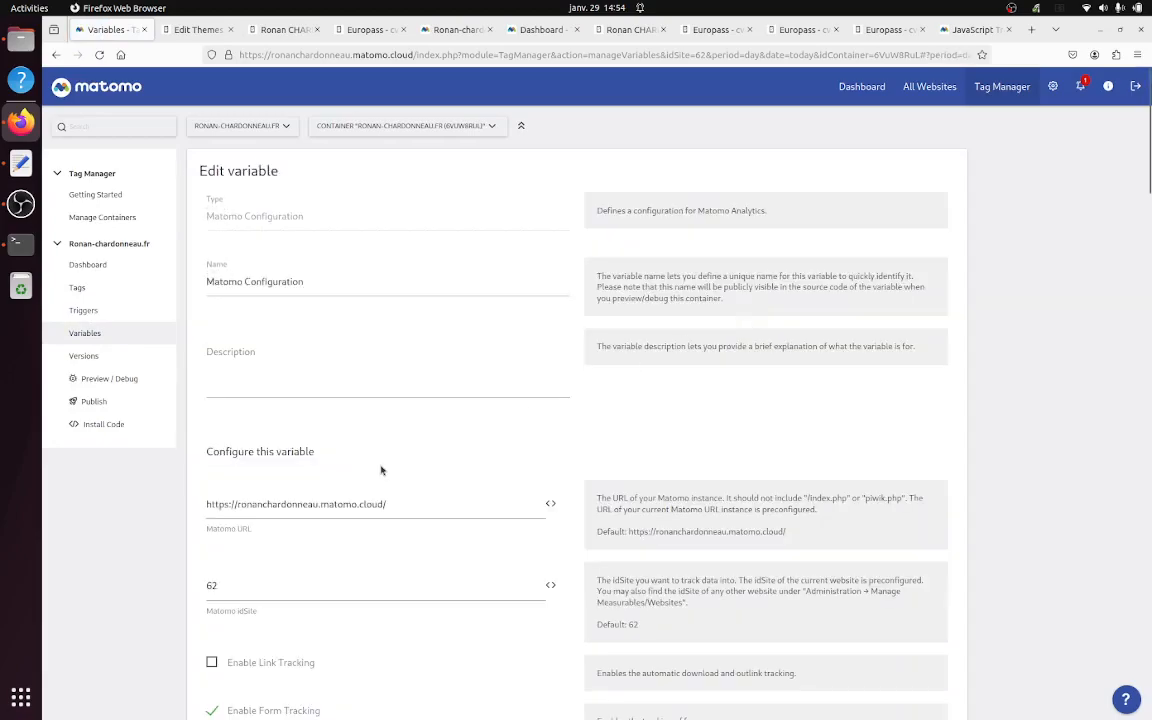
scroll(381, 471, down, 5)
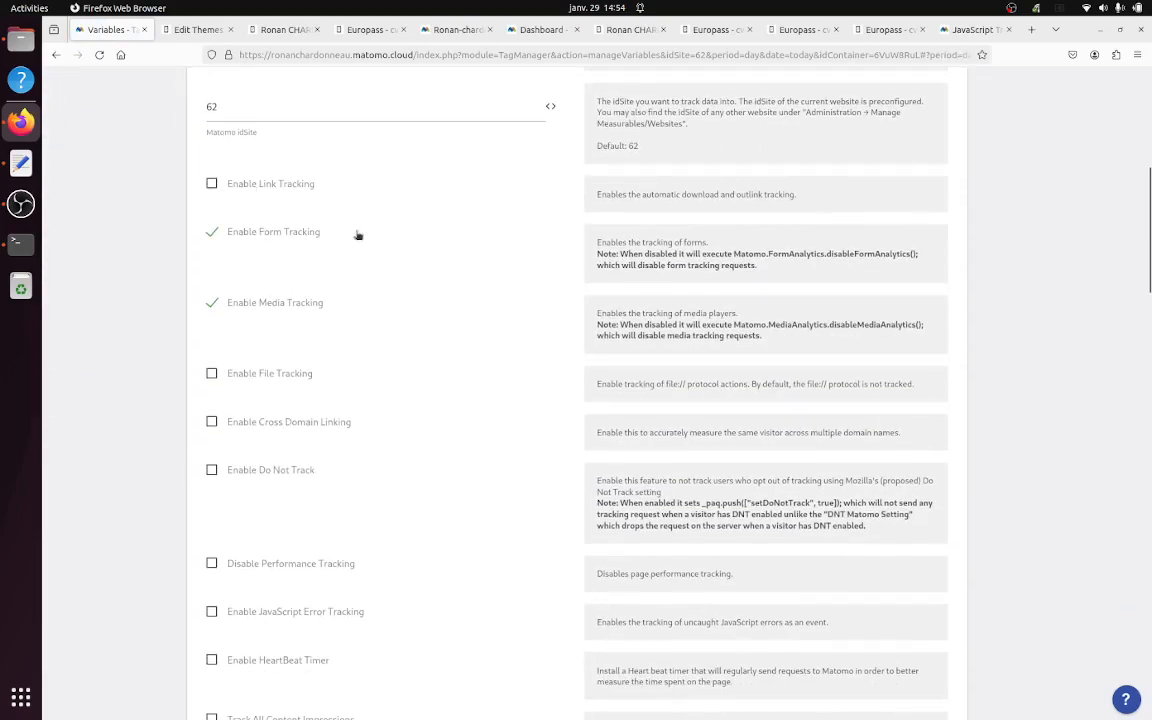
scroll(366, 247, up, 5)
Step: Return to the website's home page and load a fresh copy of it in a new tab
click(712, 29)
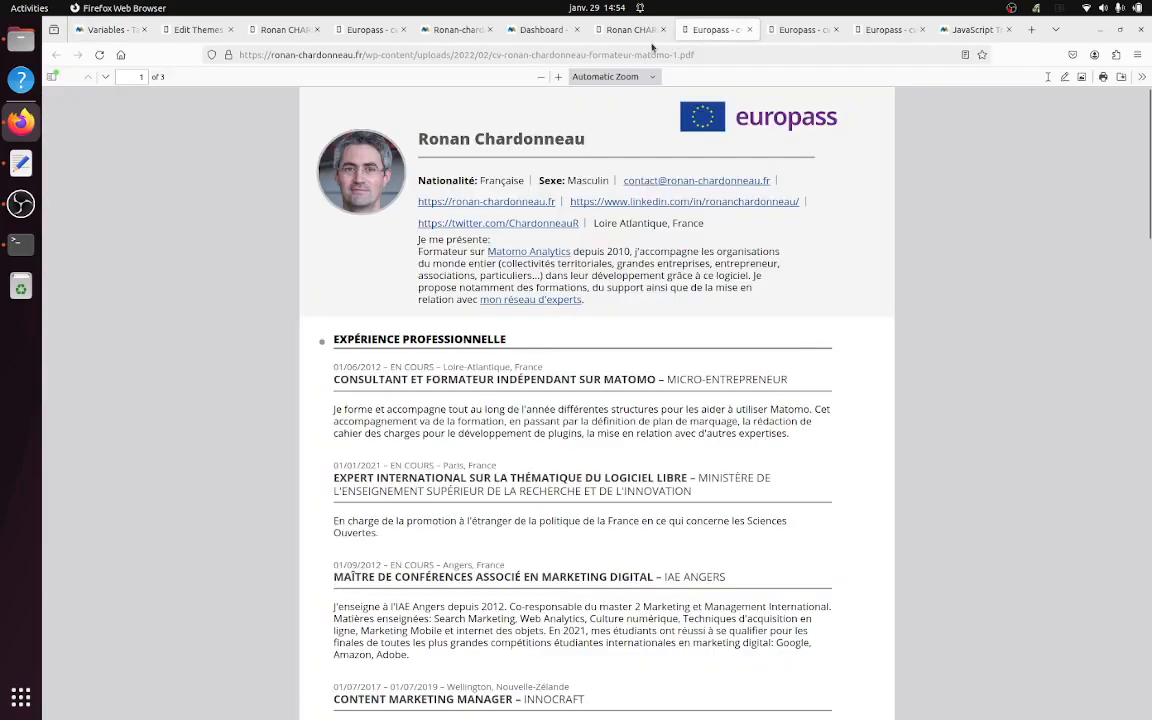
click(630, 29)
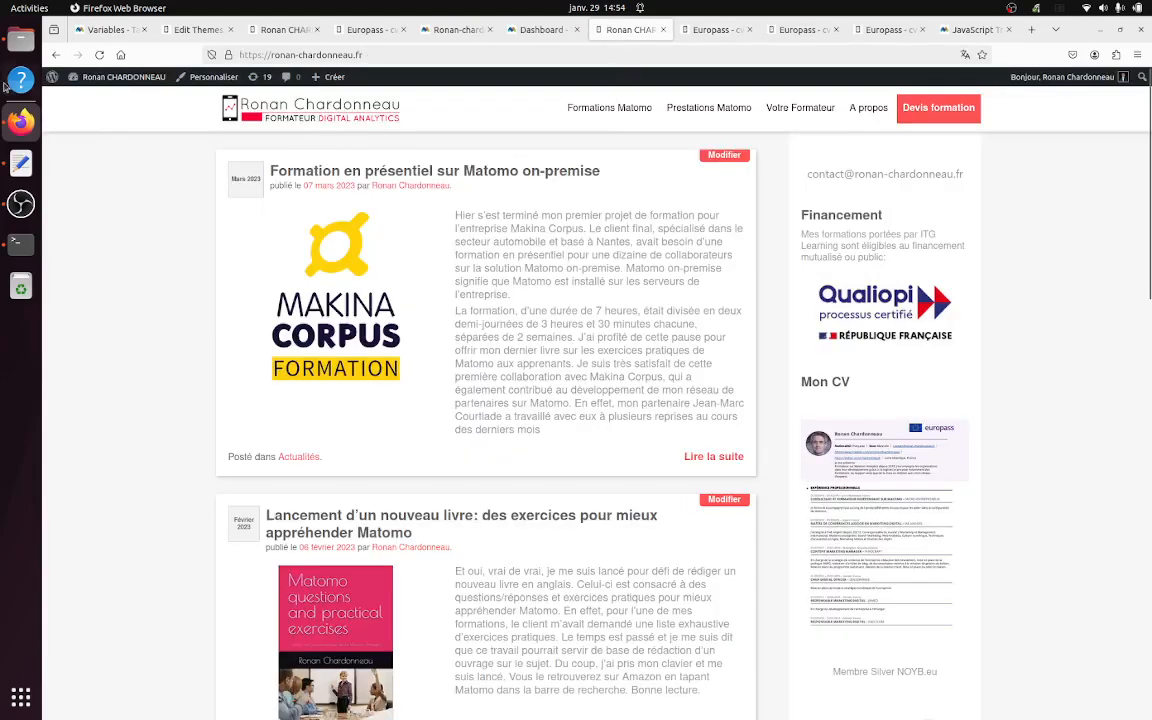
middle_click(99, 54)
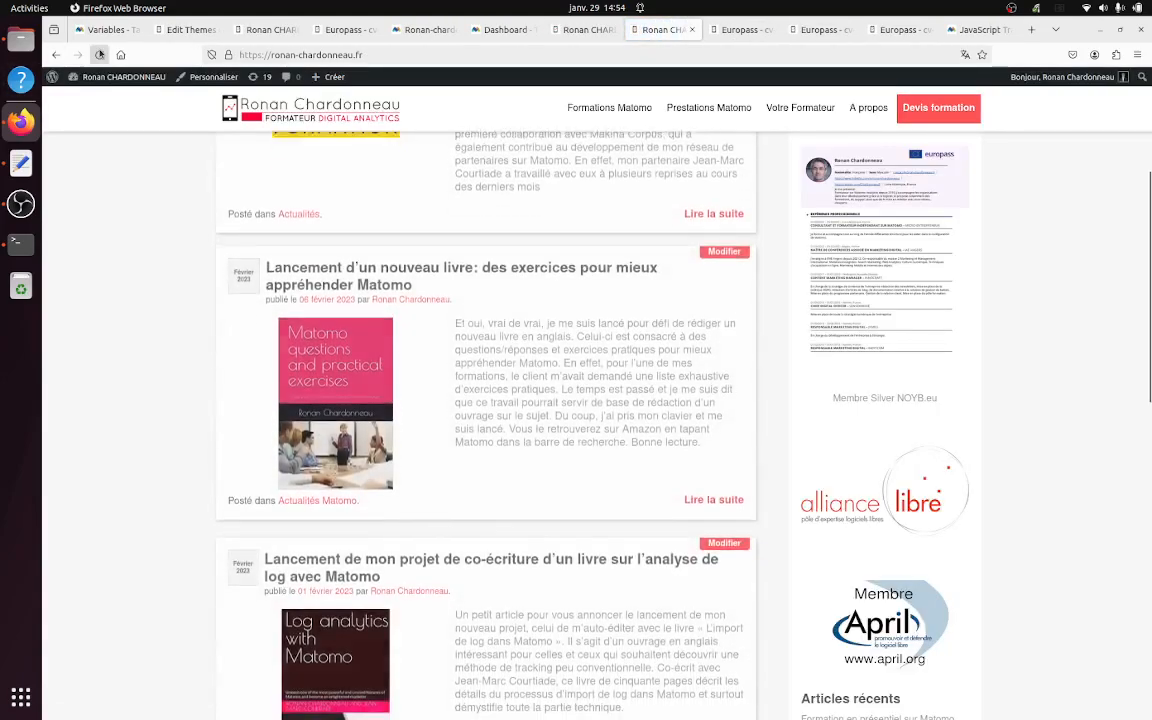
Step: Open Matomo's Visits Log and inspect the custom dimension details of the latest home page view
click(433, 34)
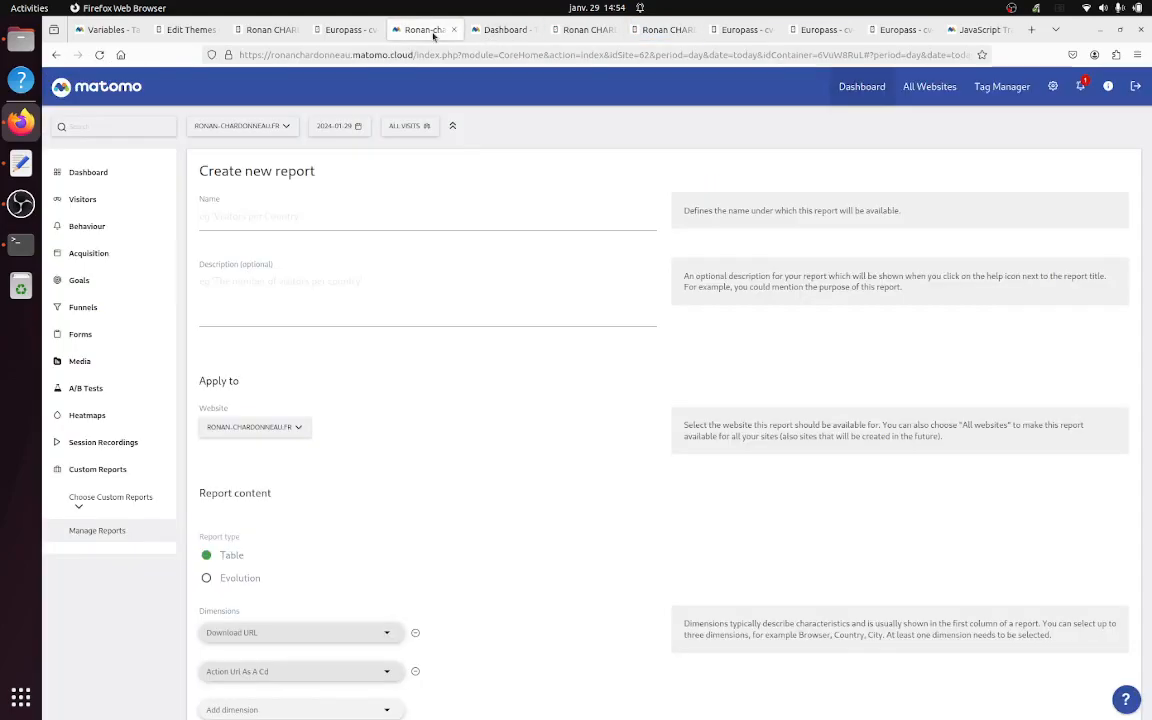
click(489, 31)
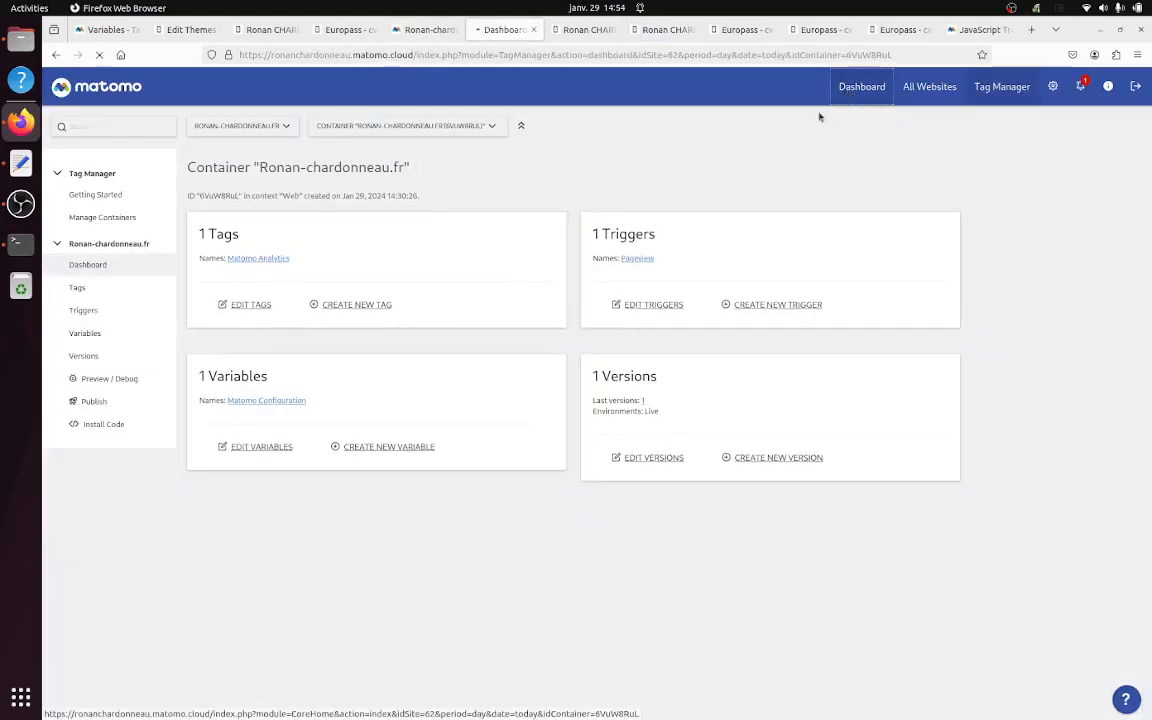
click(848, 89)
click(88, 267)
click(92, 245)
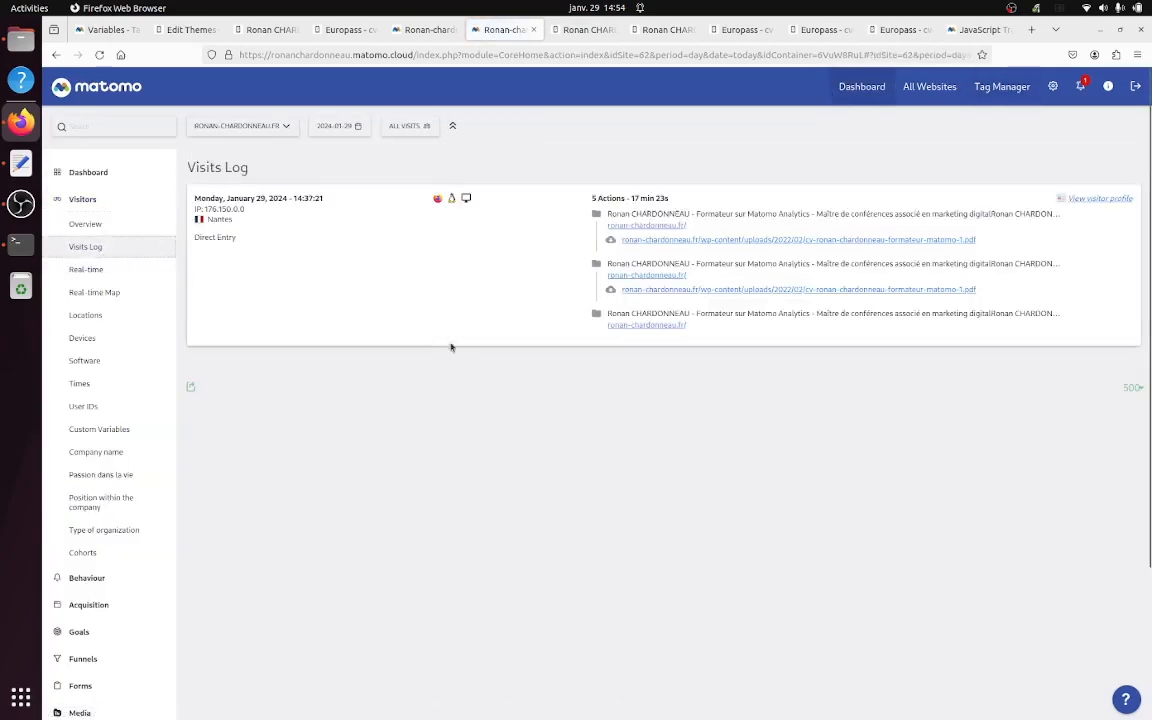
mouse_move(652, 328)
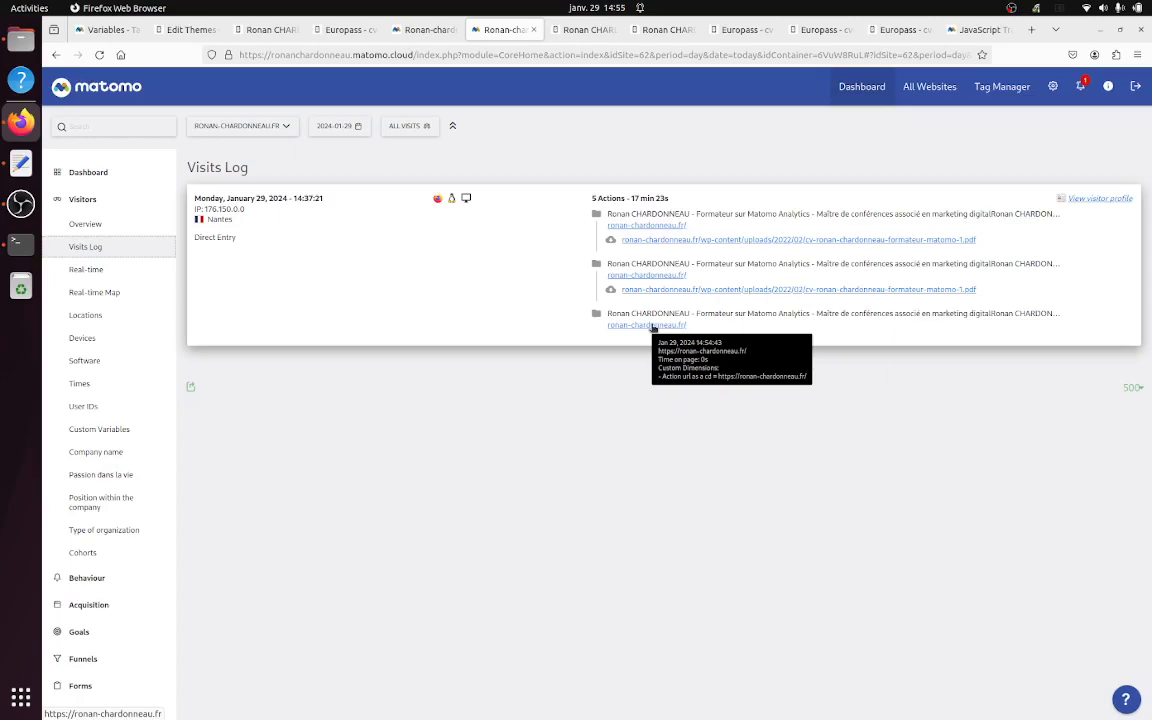
Step: Return to the website and load two more copies of its home page in new tabs
click(655, 326)
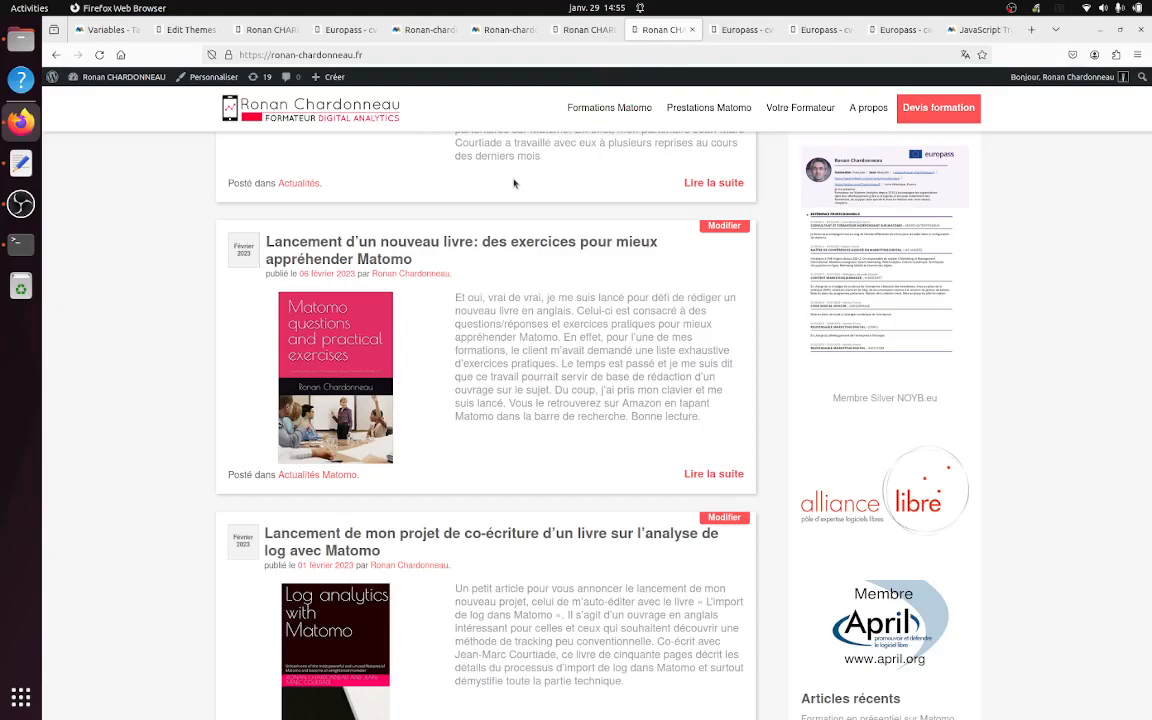
click(100, 56)
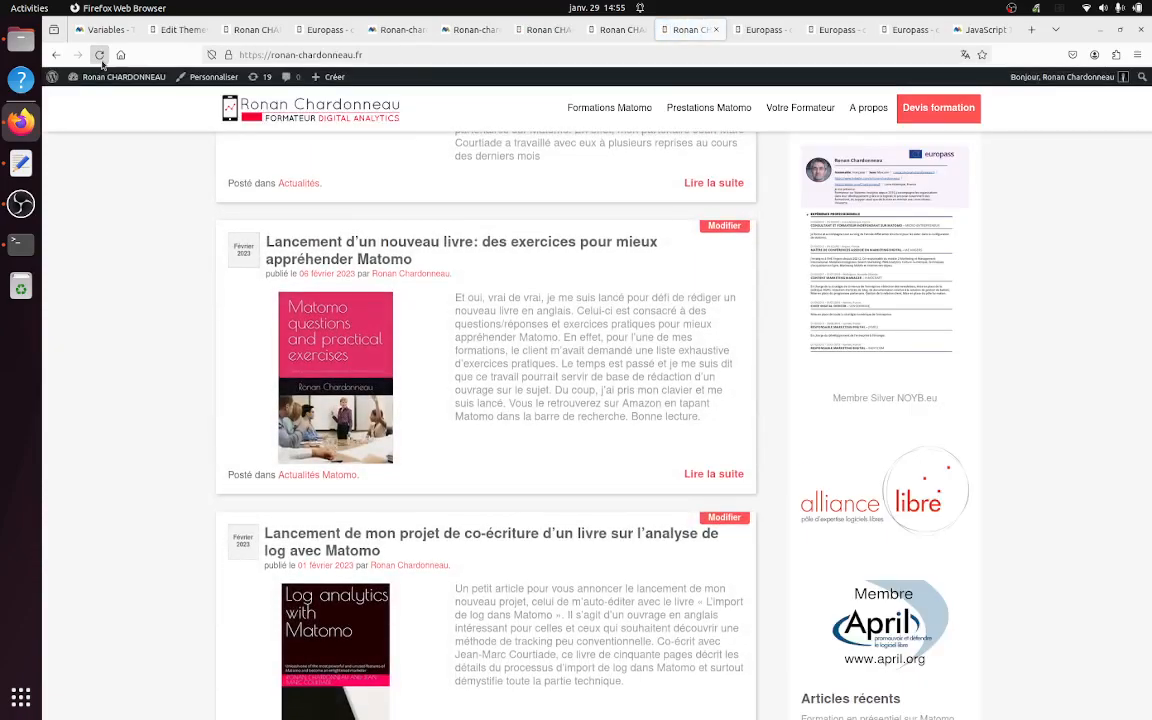
click(100, 56)
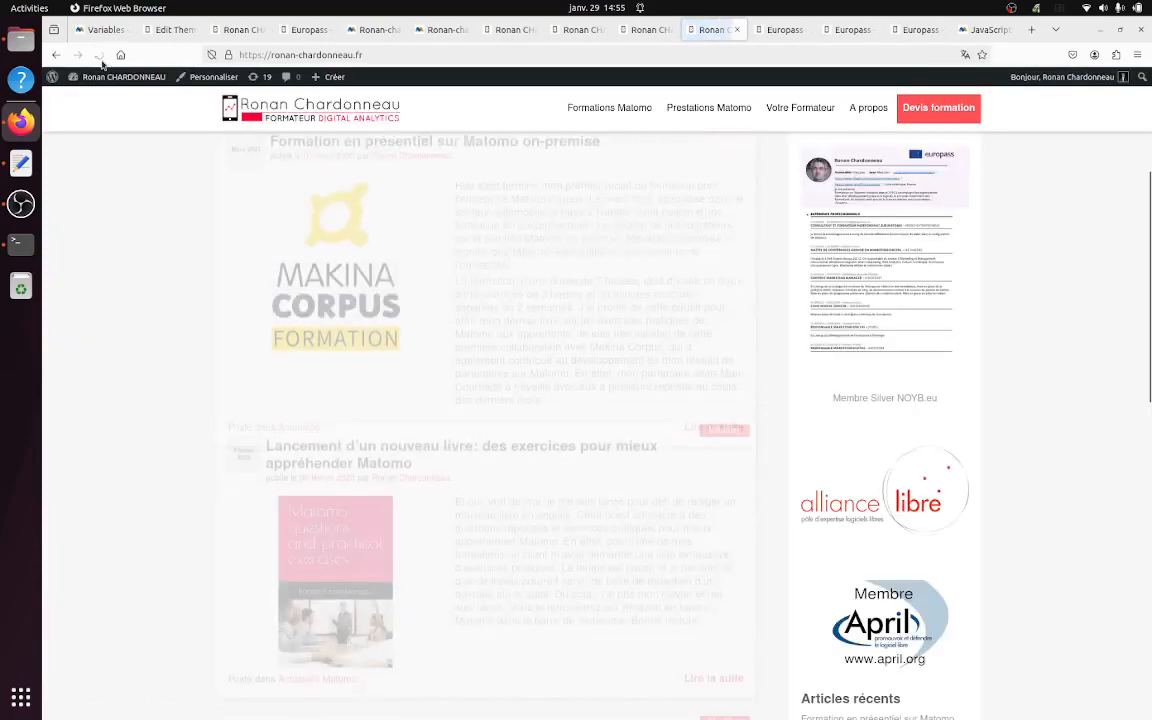
Step: Refresh the Visits Log and expand the grouped home page views to inspect their custom dimension details
click(450, 38)
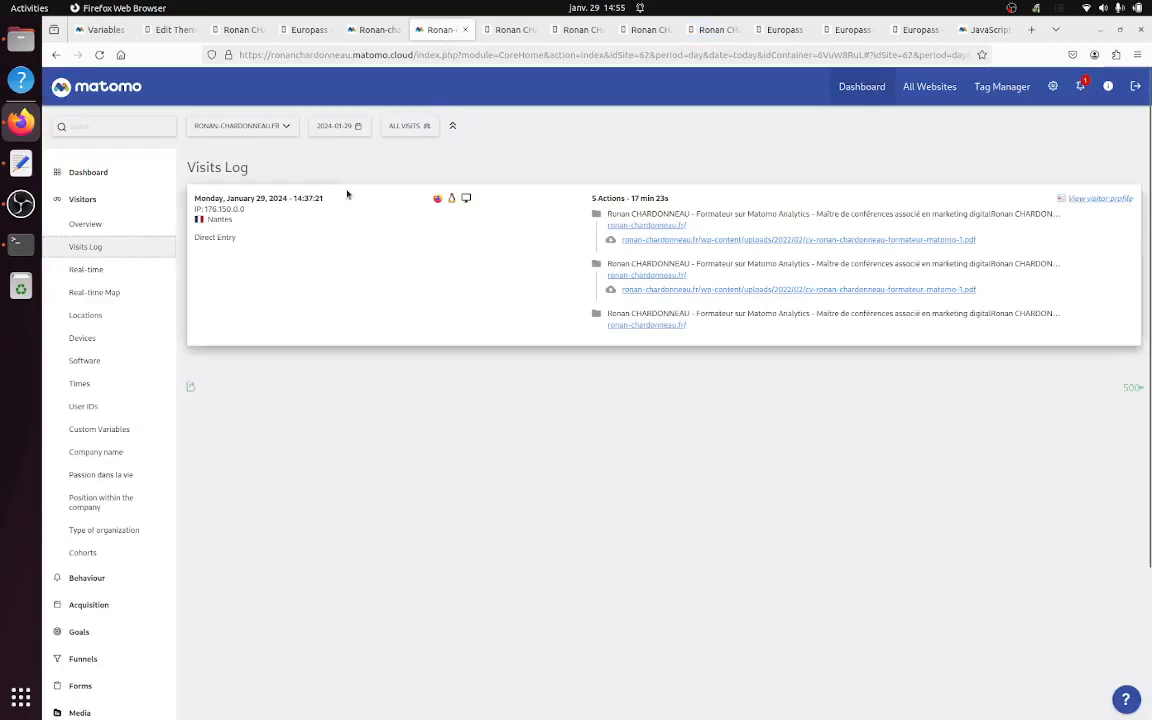
click(99, 55)
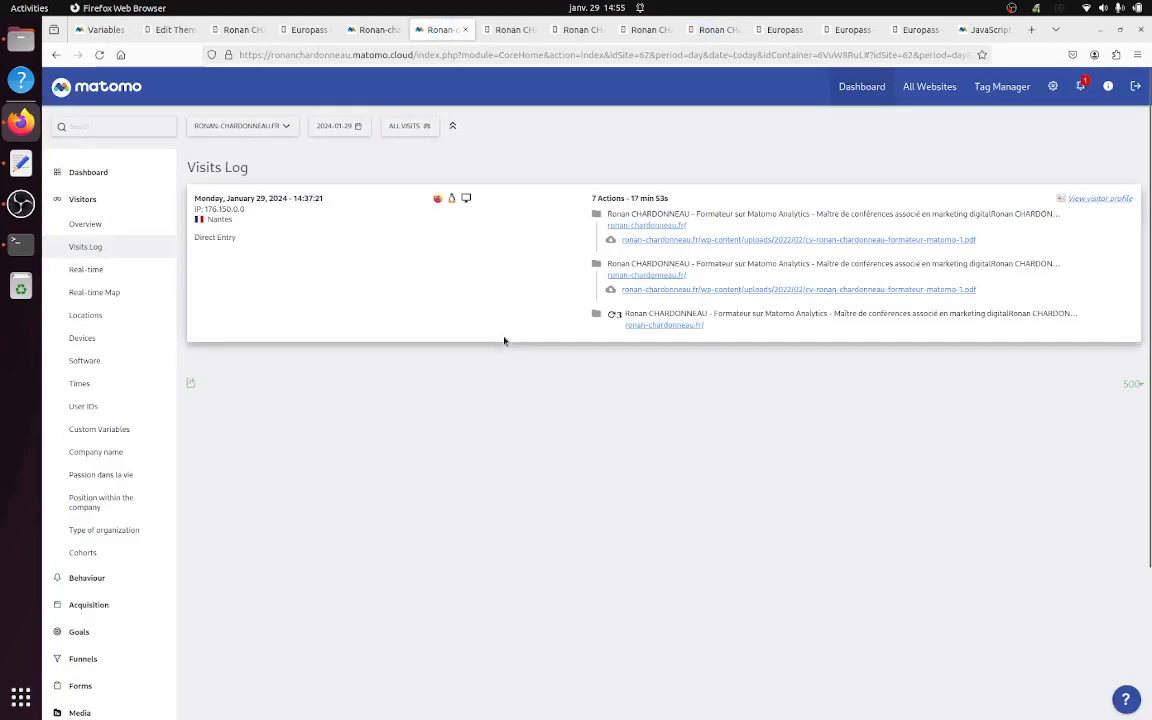
click(635, 324)
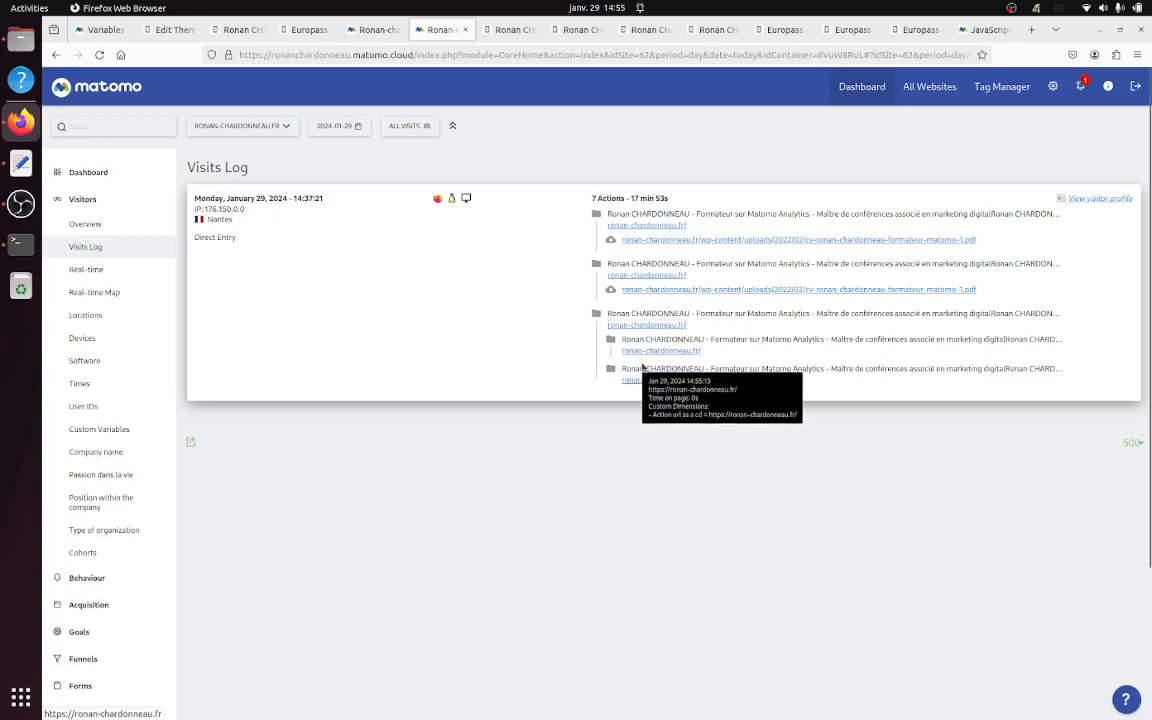
Step: Visit the website article "Lancement d'un nouveau livre" and check its page view in the refreshed Visits Log
click(648, 30)
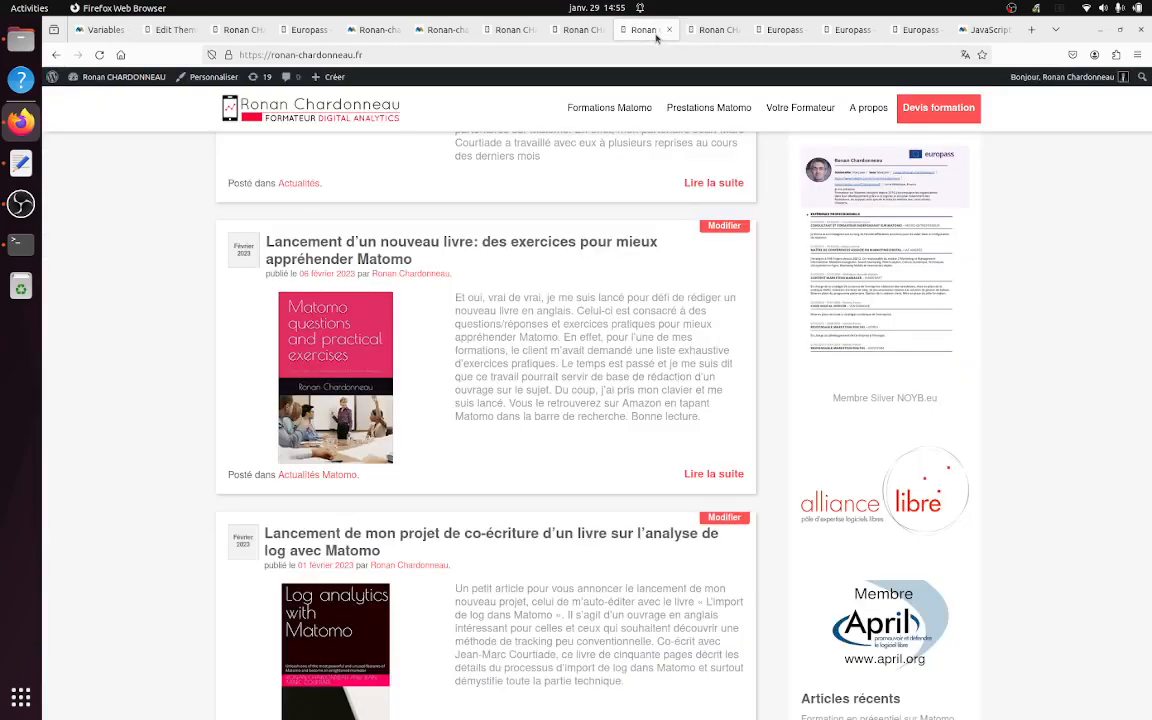
click(605, 247)
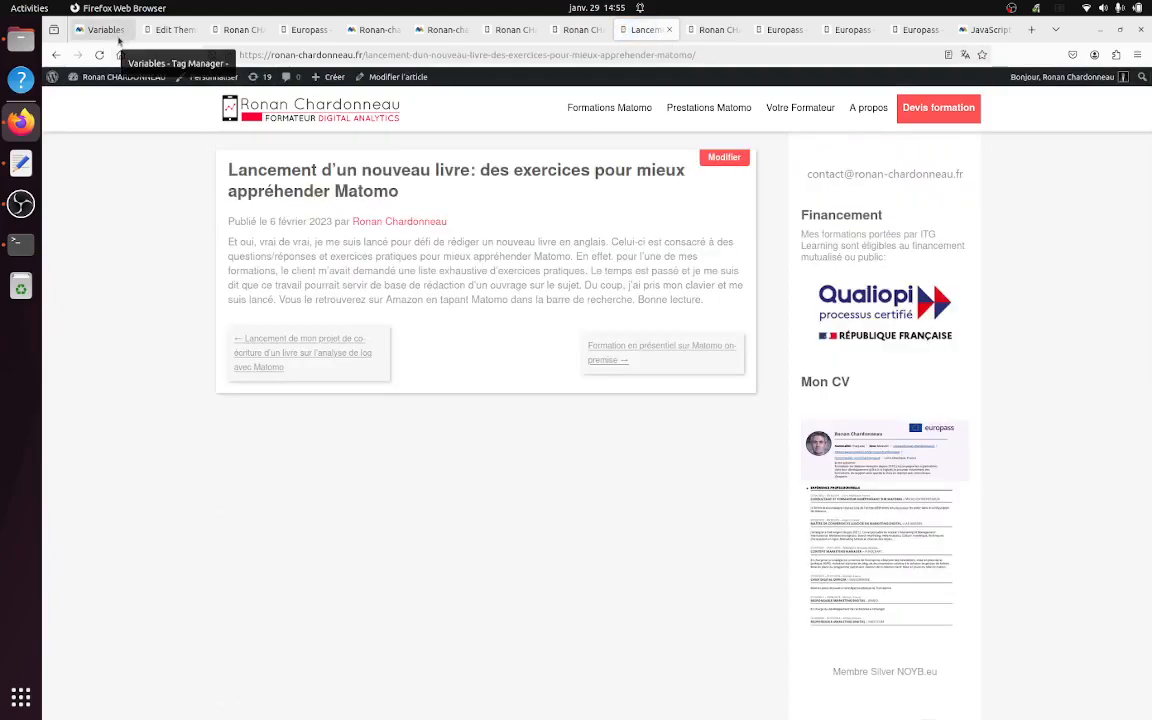
click(358, 32)
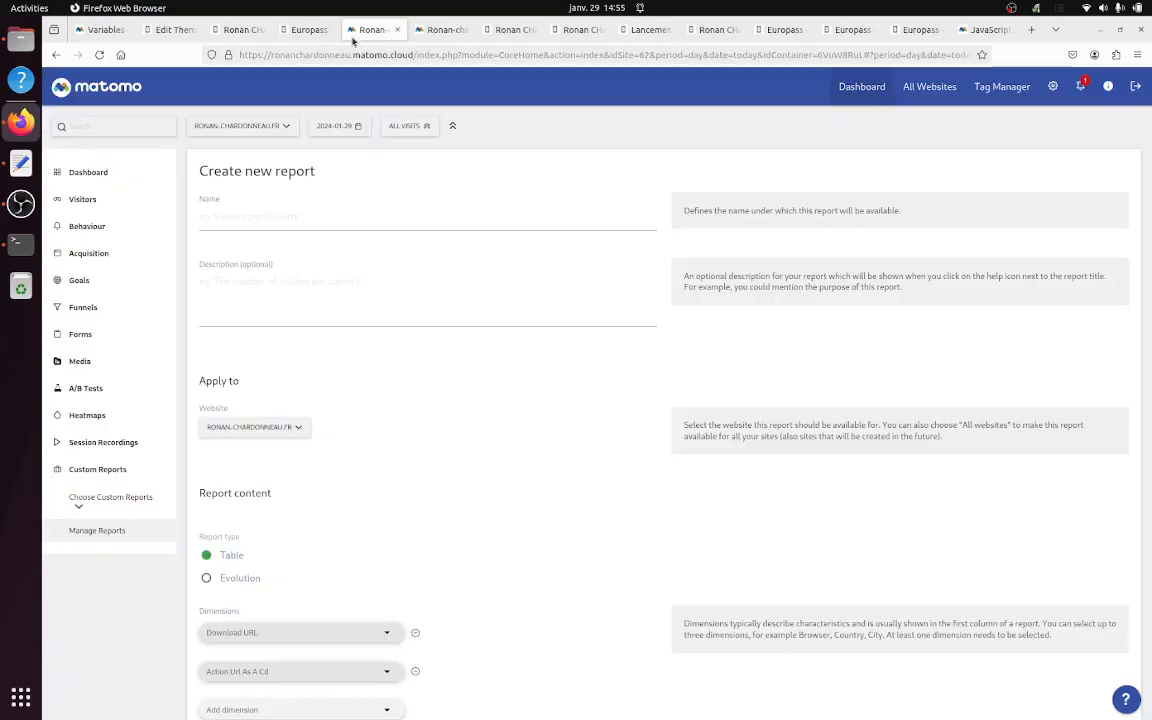
click(455, 33)
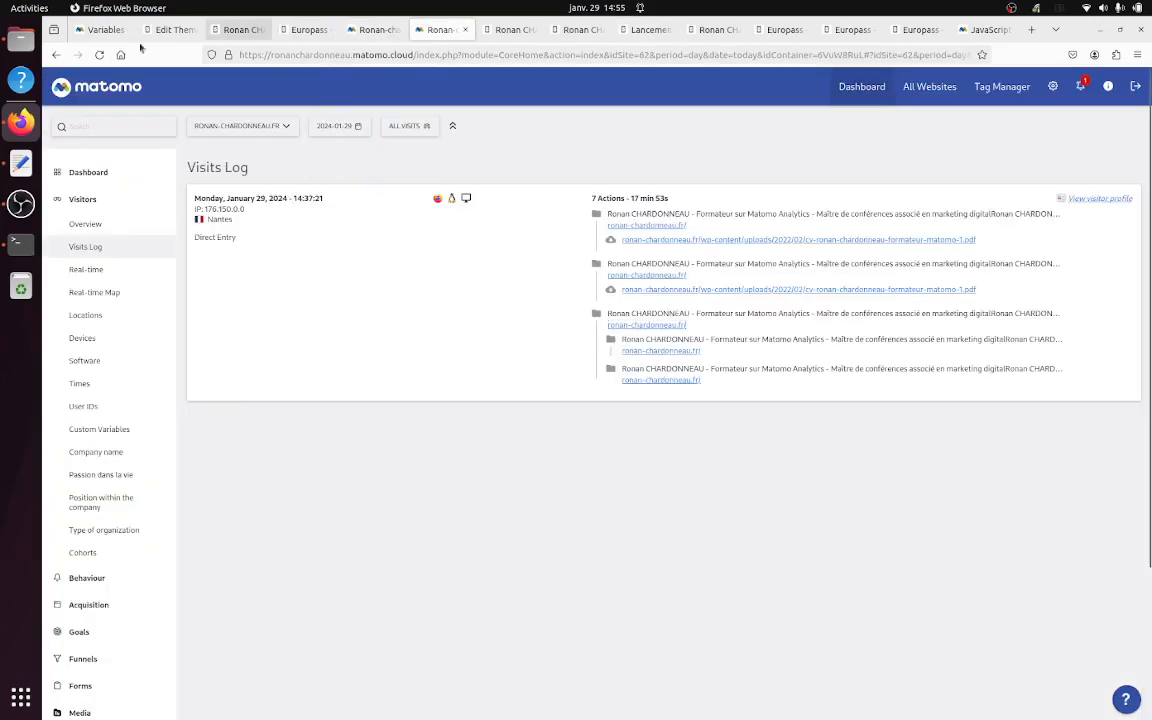
click(104, 56)
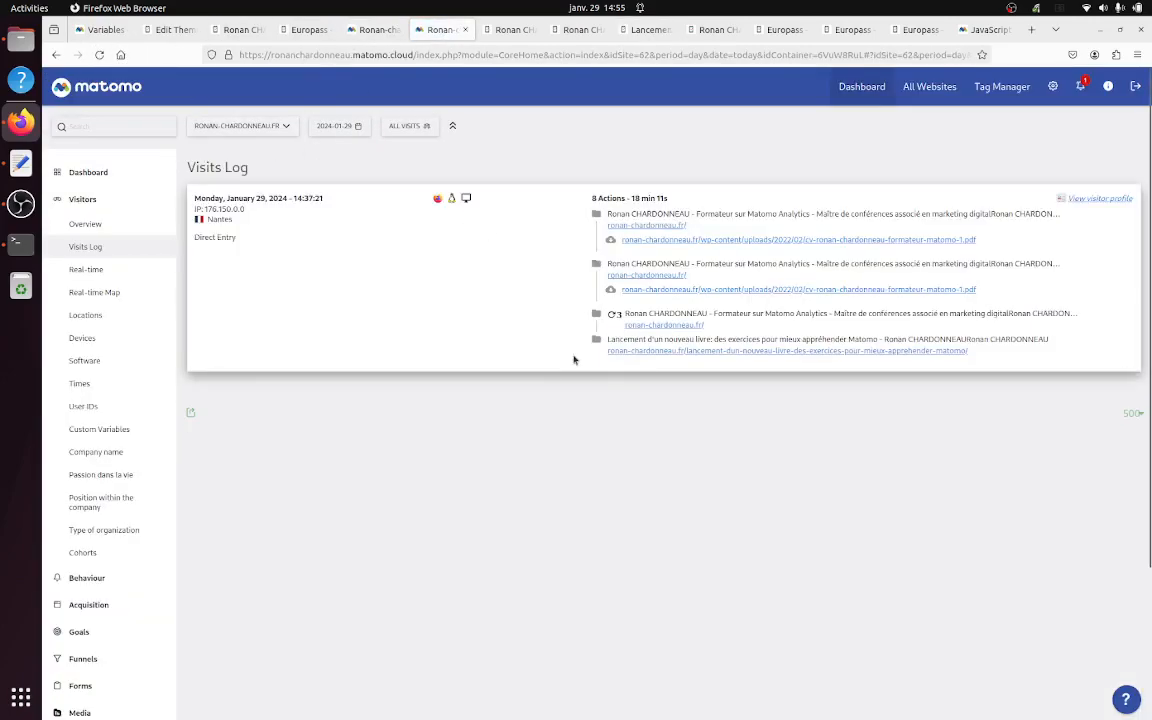
mouse_move(634, 355)
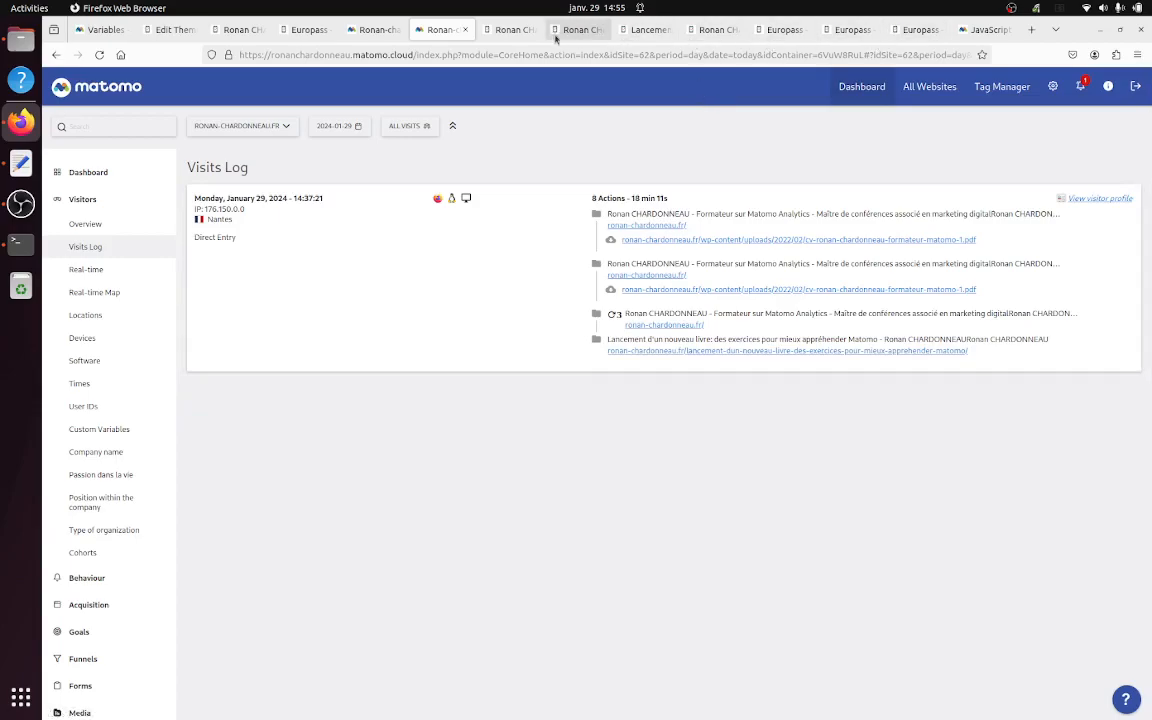
Step: Go back to the Tag Manager and publish the container as version 4 to the Live environment
click(388, 34)
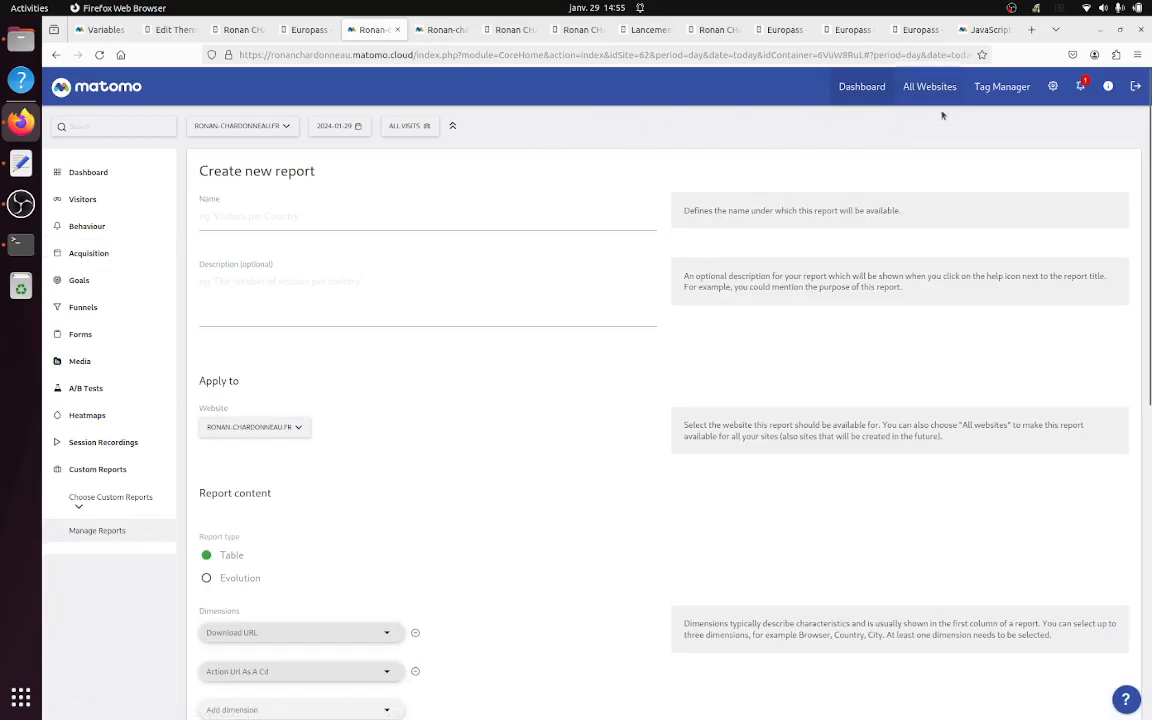
click(990, 86)
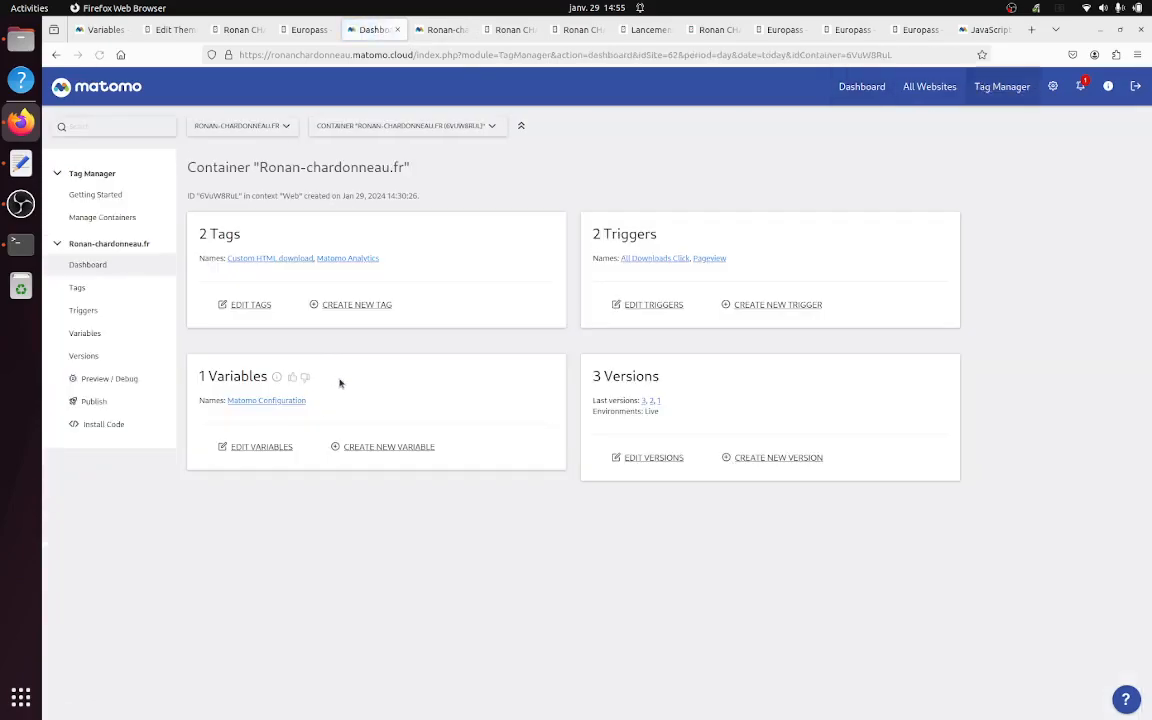
click(97, 402)
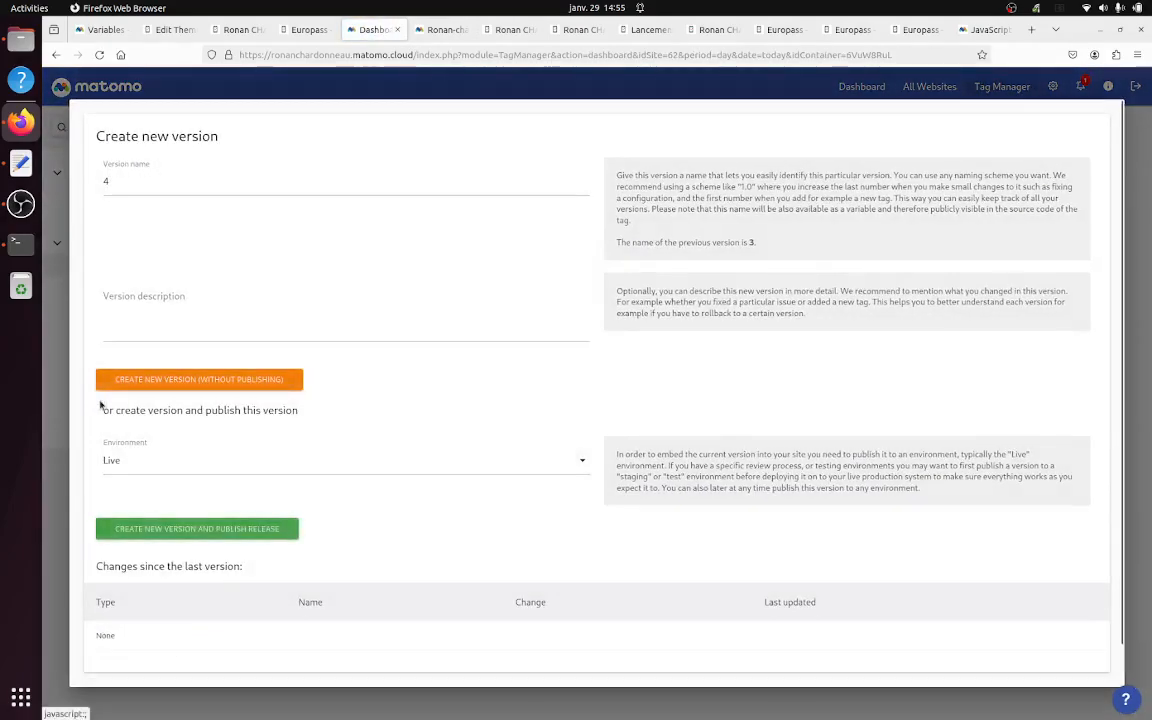
click(205, 530)
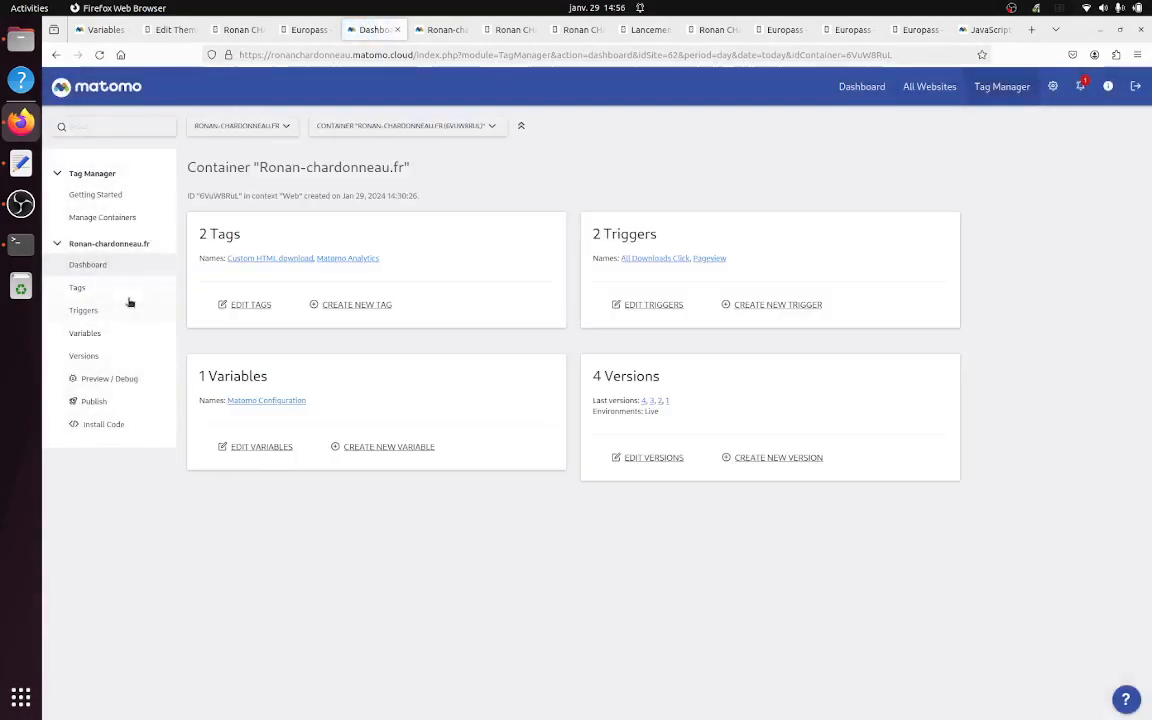
Step: Enable preview mode for the container and start a debug session on the website's home page
click(105, 384)
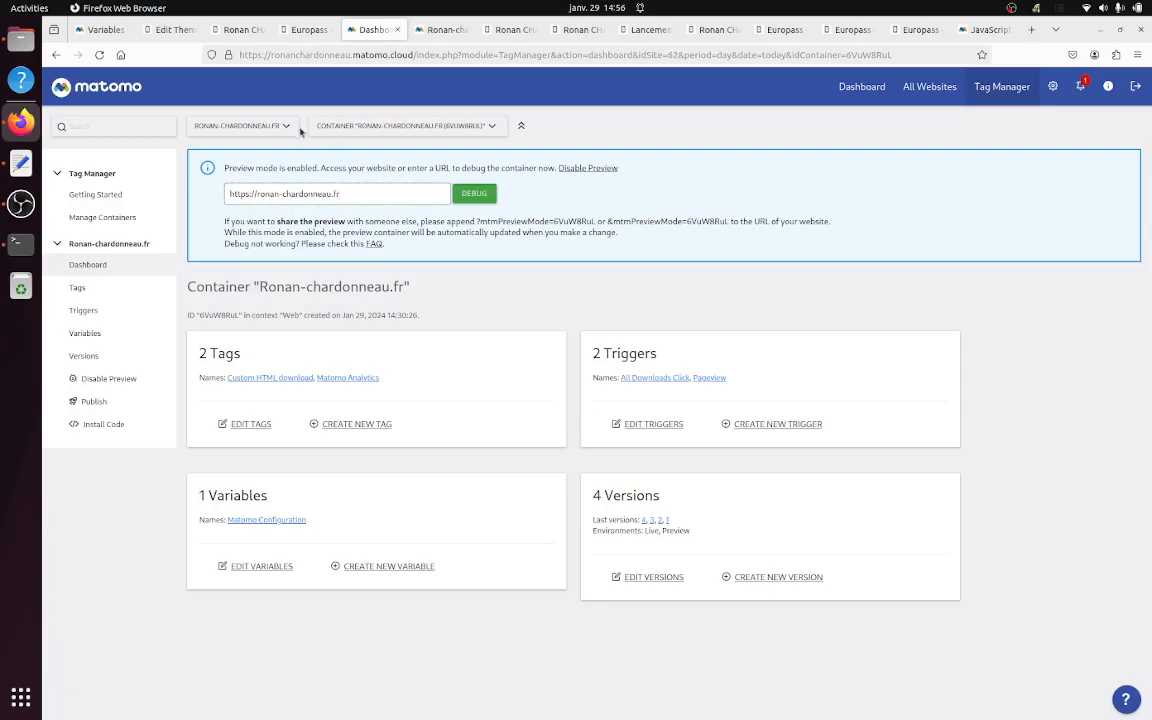
click(474, 193)
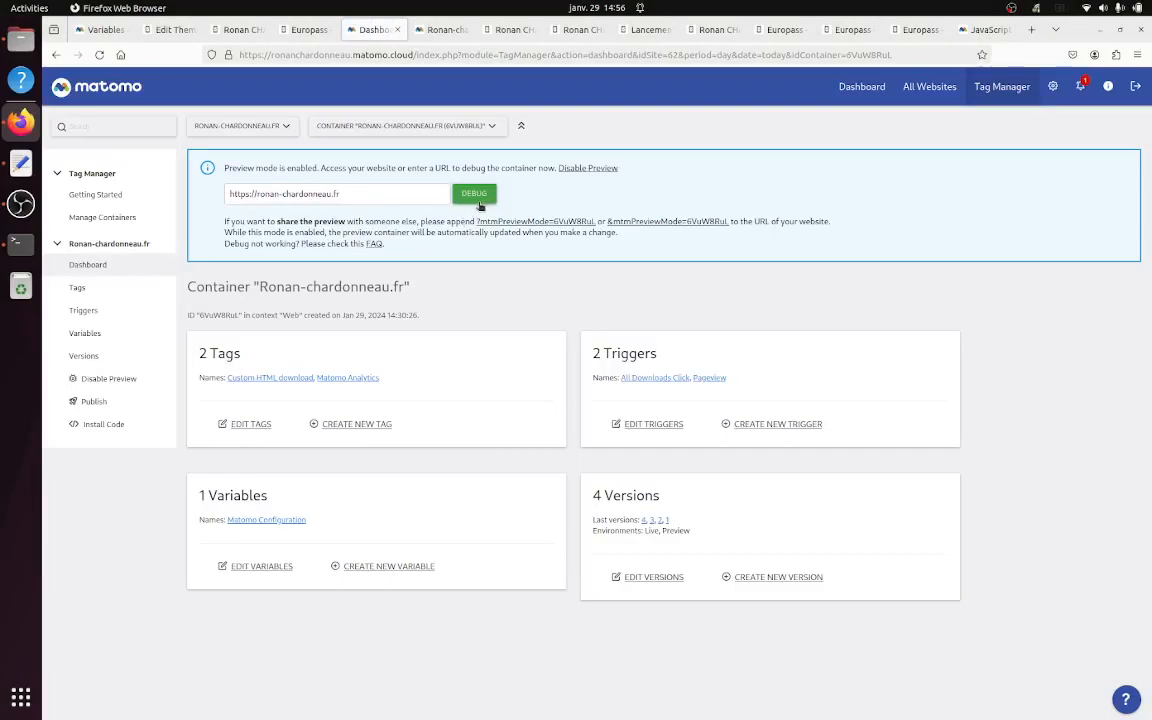
click(478, 201)
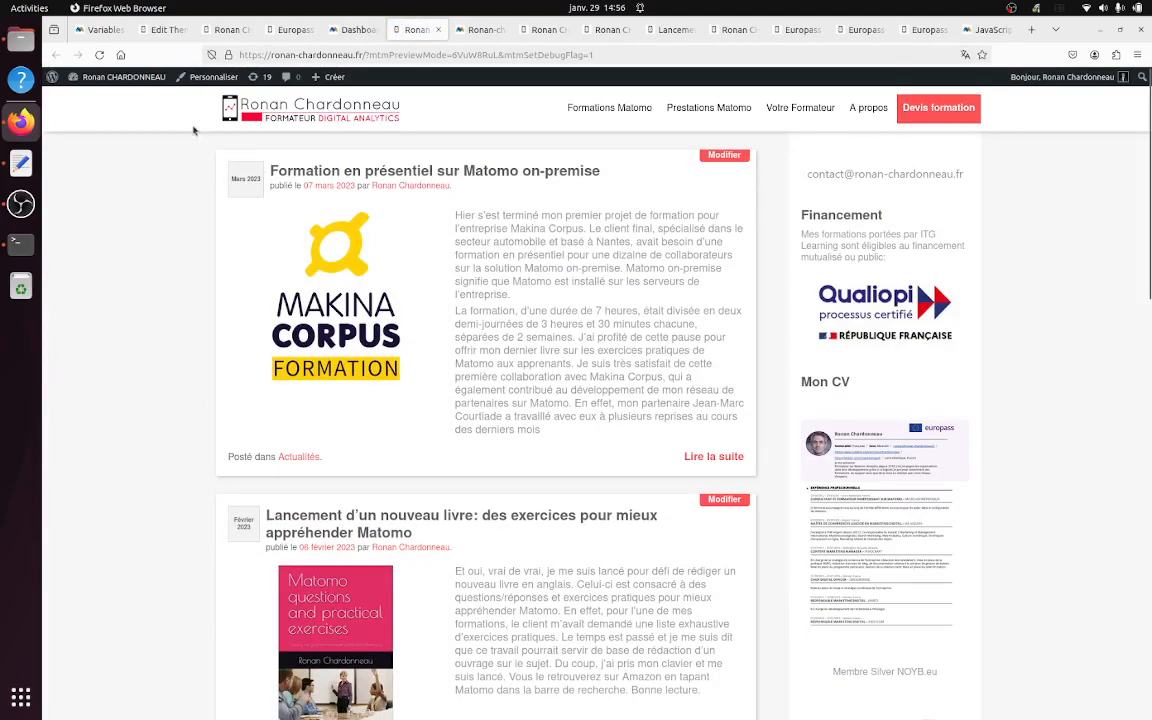
Step: Remove "&mtmSetDebugFlag=1" from the home page's preview address and load the shortened address
click(99, 54)
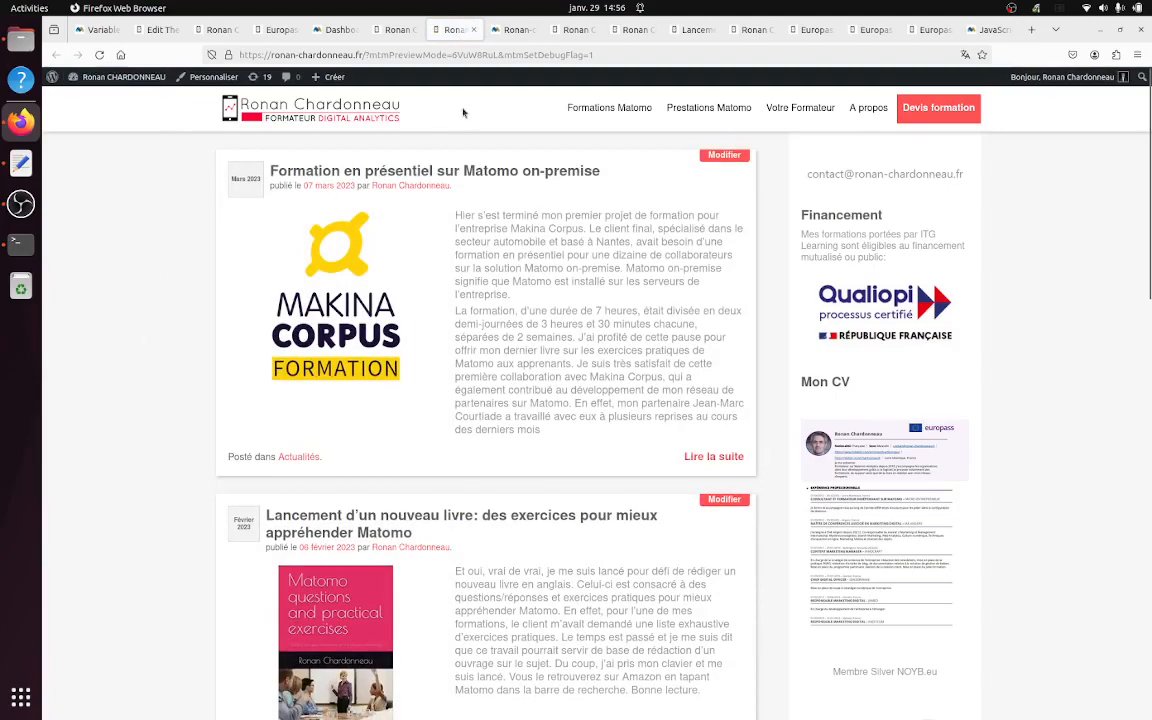
drag(500, 55, 595, 55)
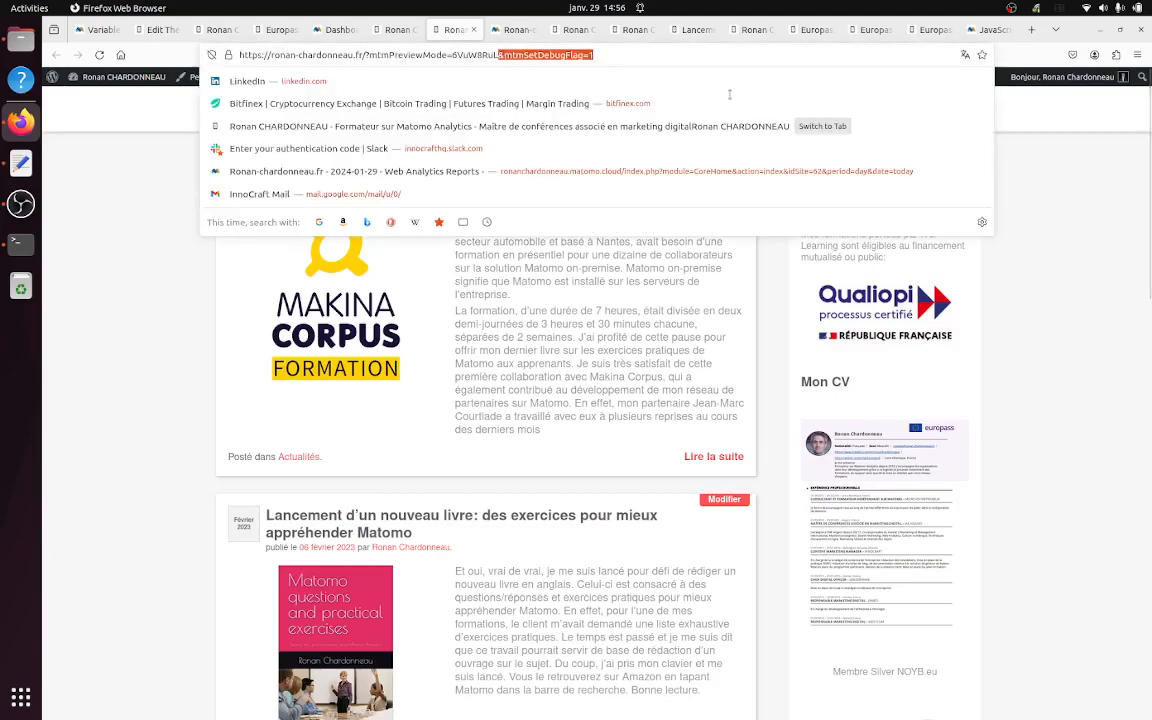
key(Delete)
key(Return)
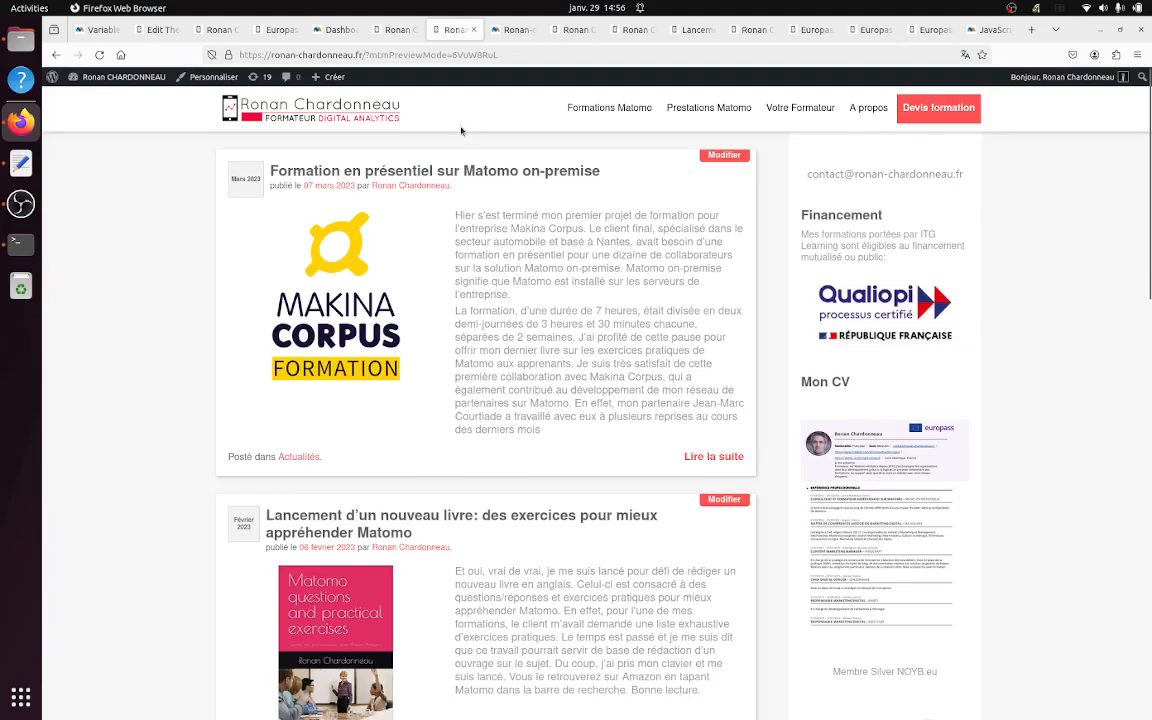
Step: Copy the home page's preview address and load it in a new private window
click(418, 55)
key(ctrl+c)
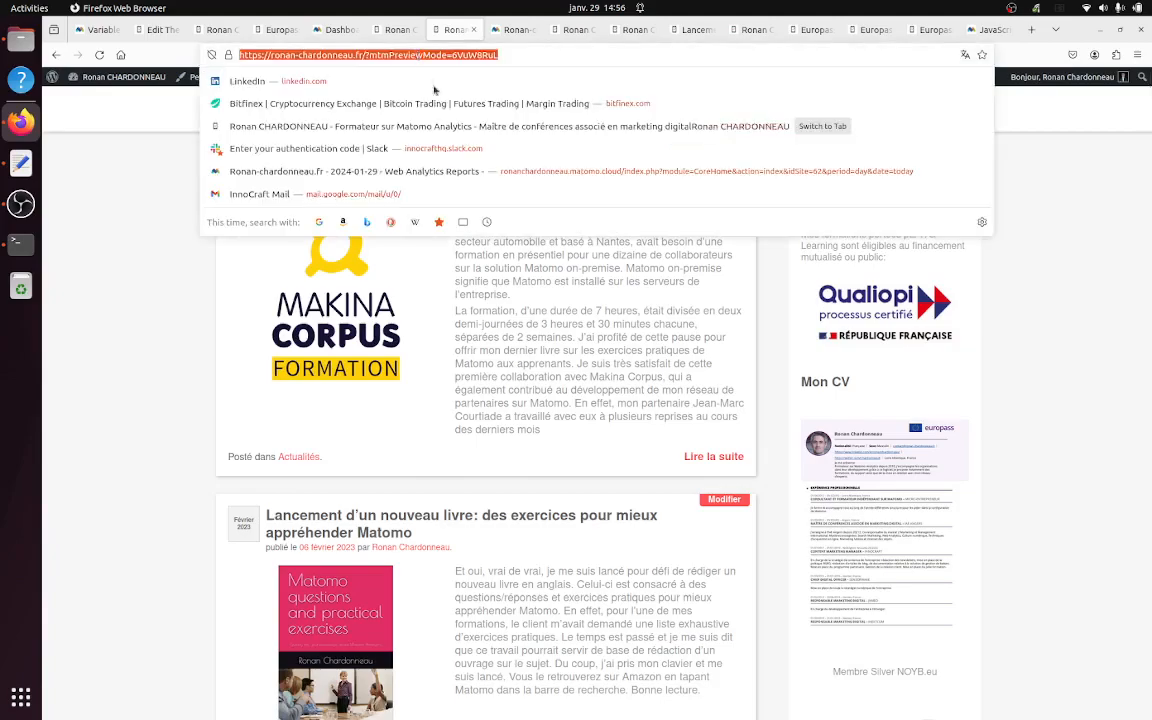
click(1137, 55)
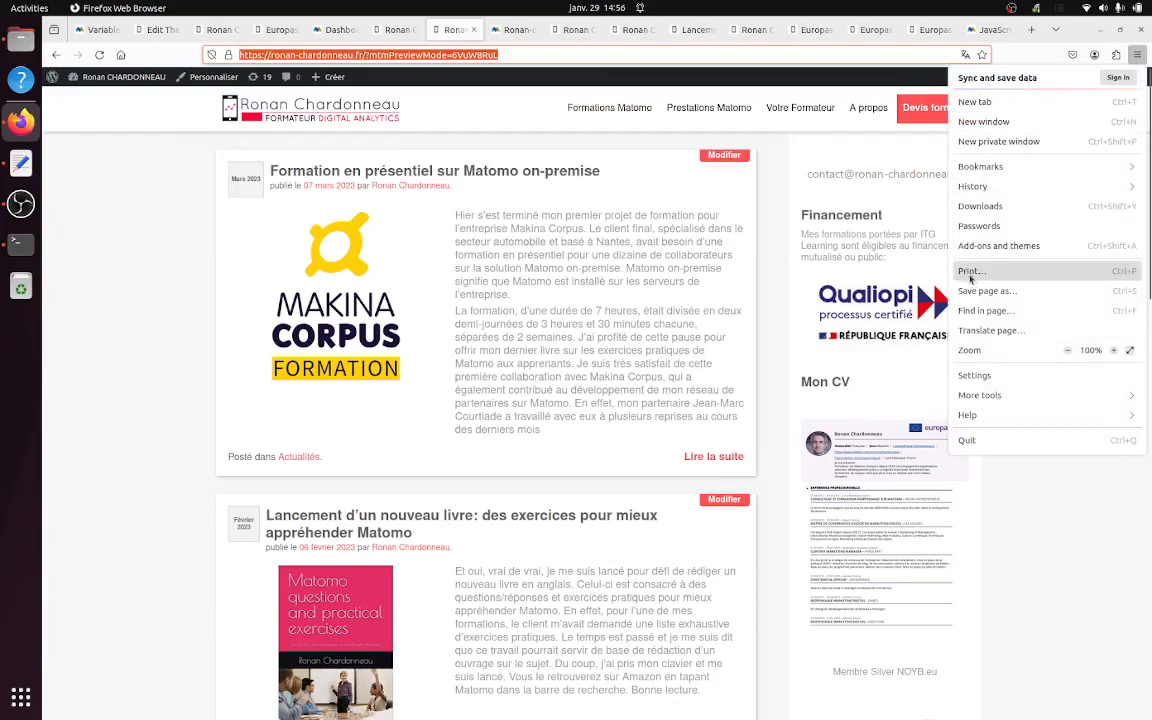
click(1003, 143)
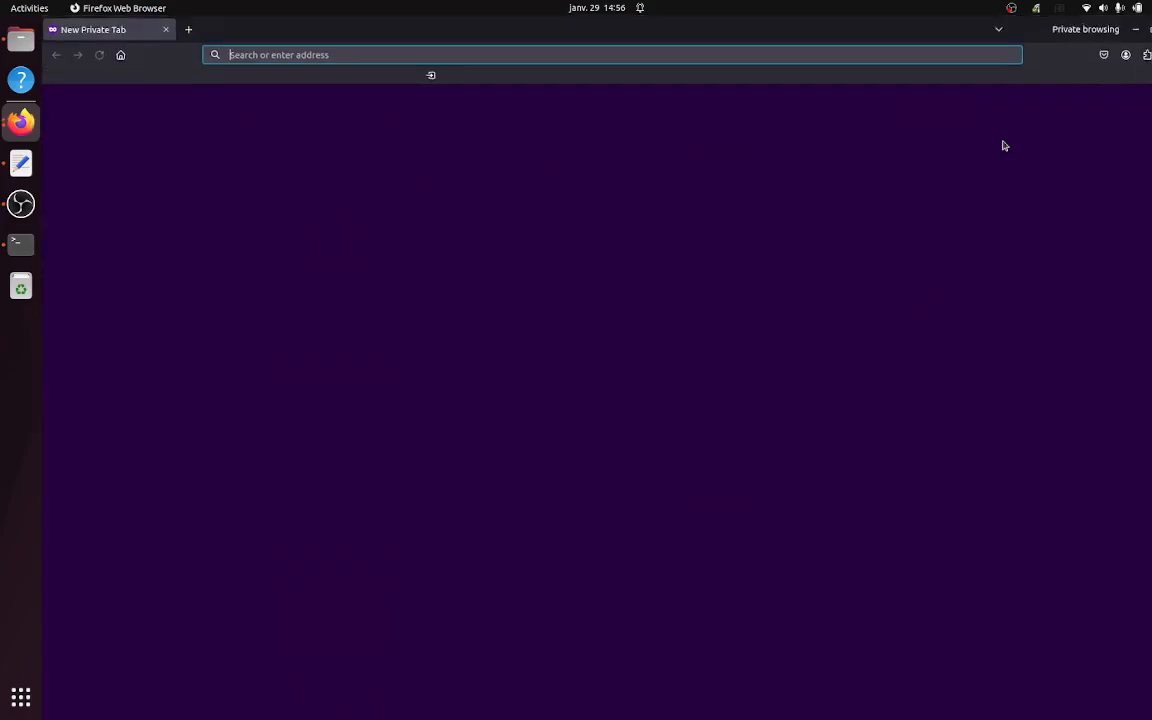
key(ctrl+v)
key(Return)
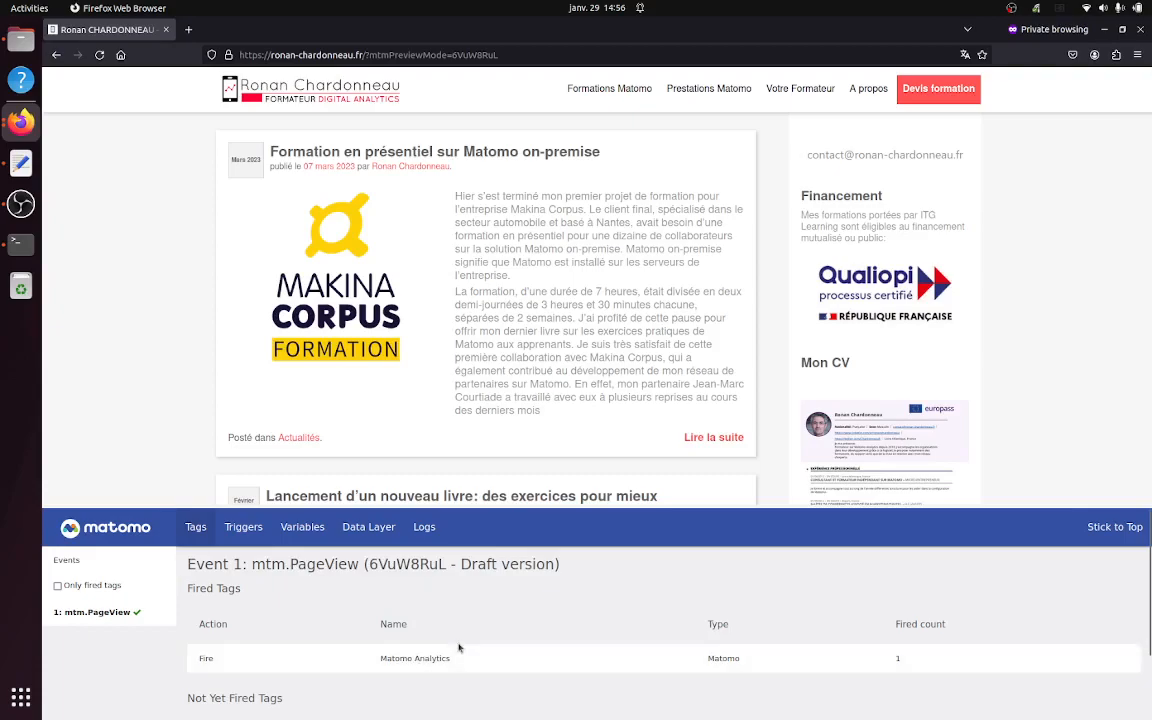
Step: Examine the fired and not yet fired tags and the variables of the mtm.PageView event in the debug console
scroll(459, 648, down, 2)
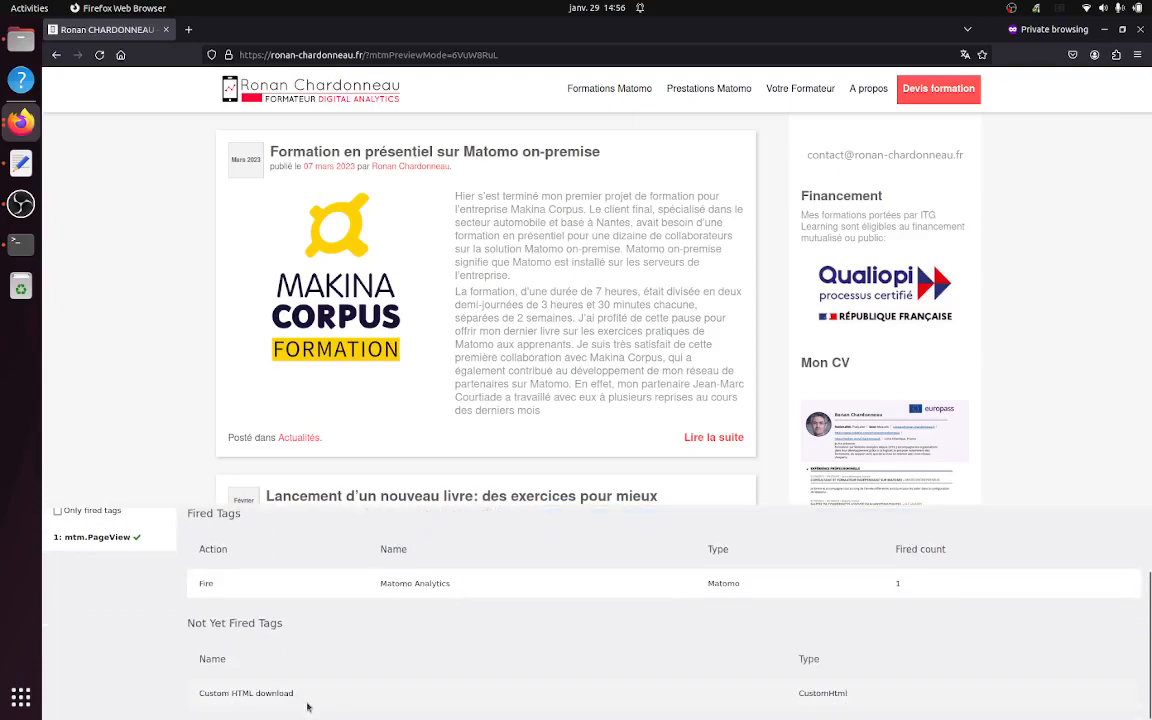
scroll(327, 693, up, 2)
click(285, 532)
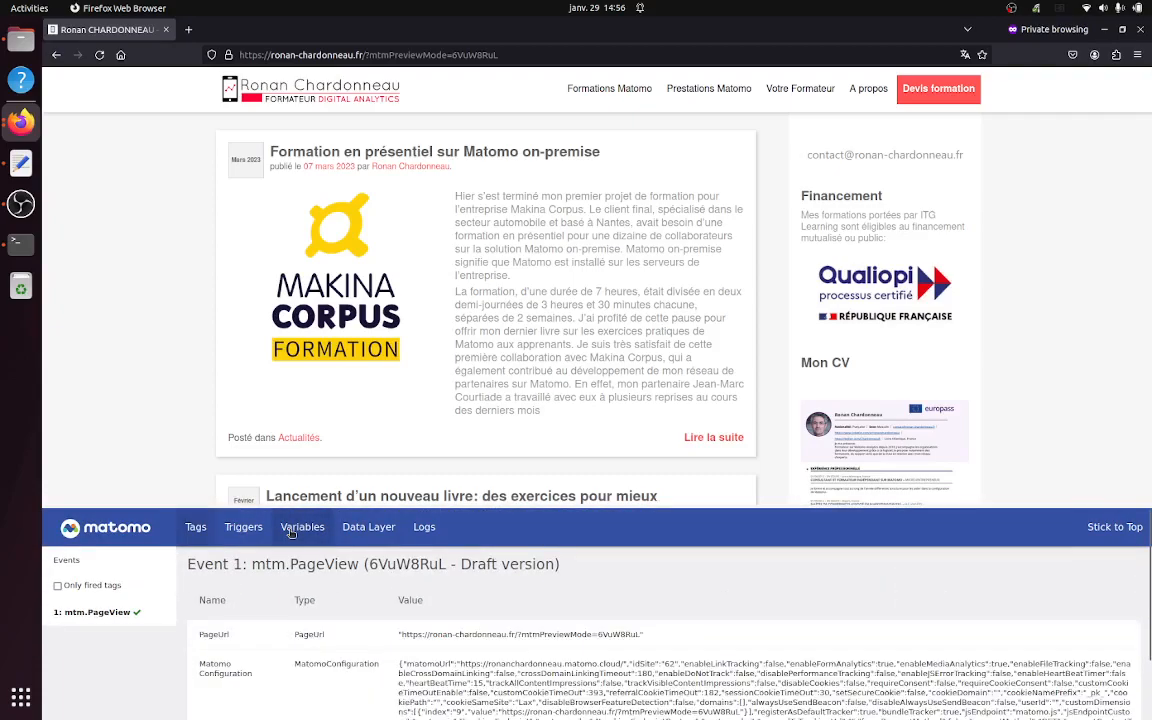
scroll(478, 631, down, 2)
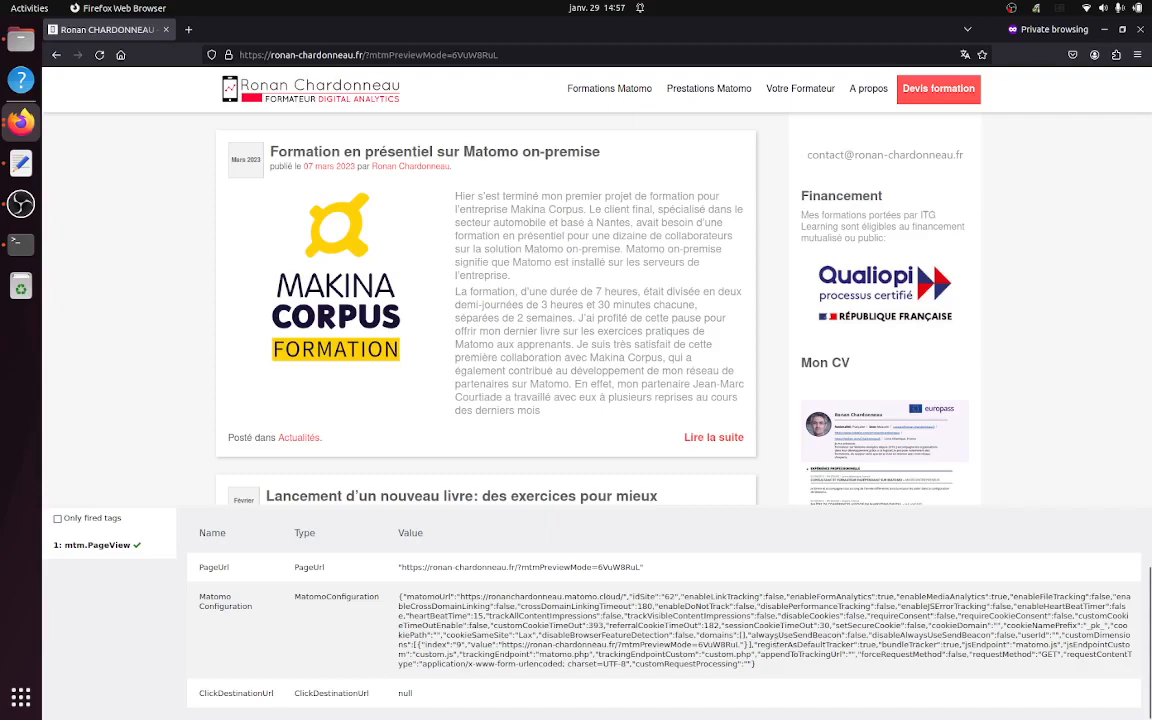
scroll(598, 590, up, 2)
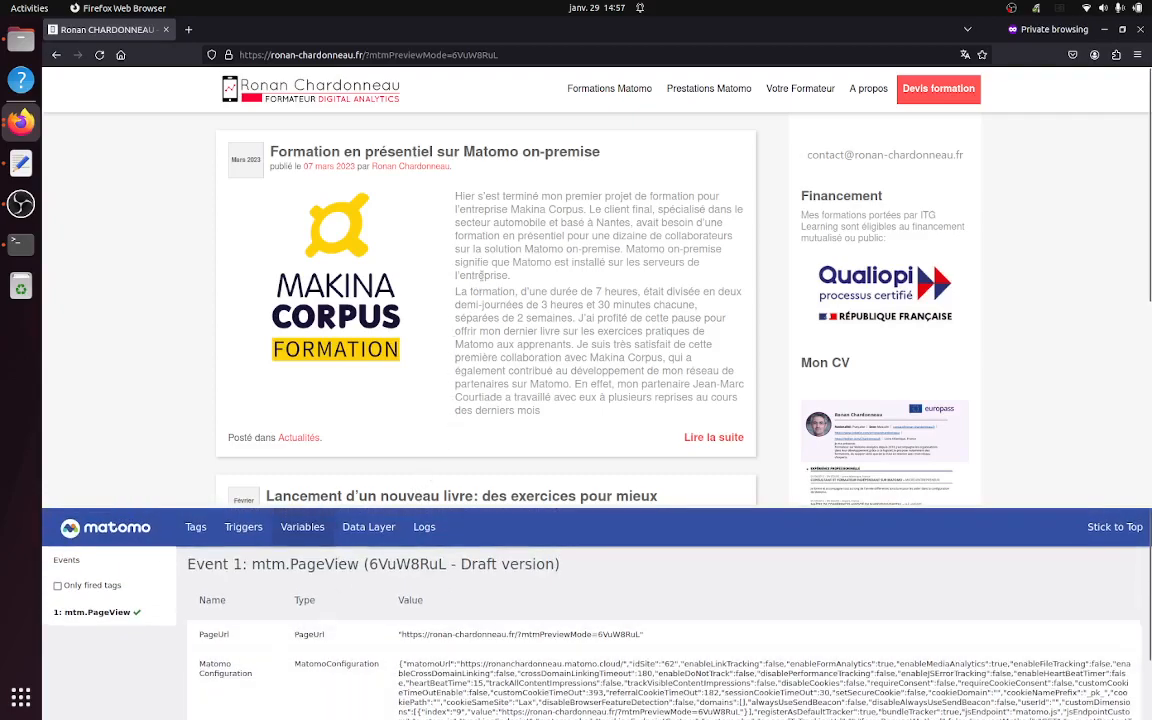
Step: Visit the article "Formation en présentiel sur Matomo on-premise" in the private window and check its custom dimension in the refreshed Visits Log
click(515, 155)
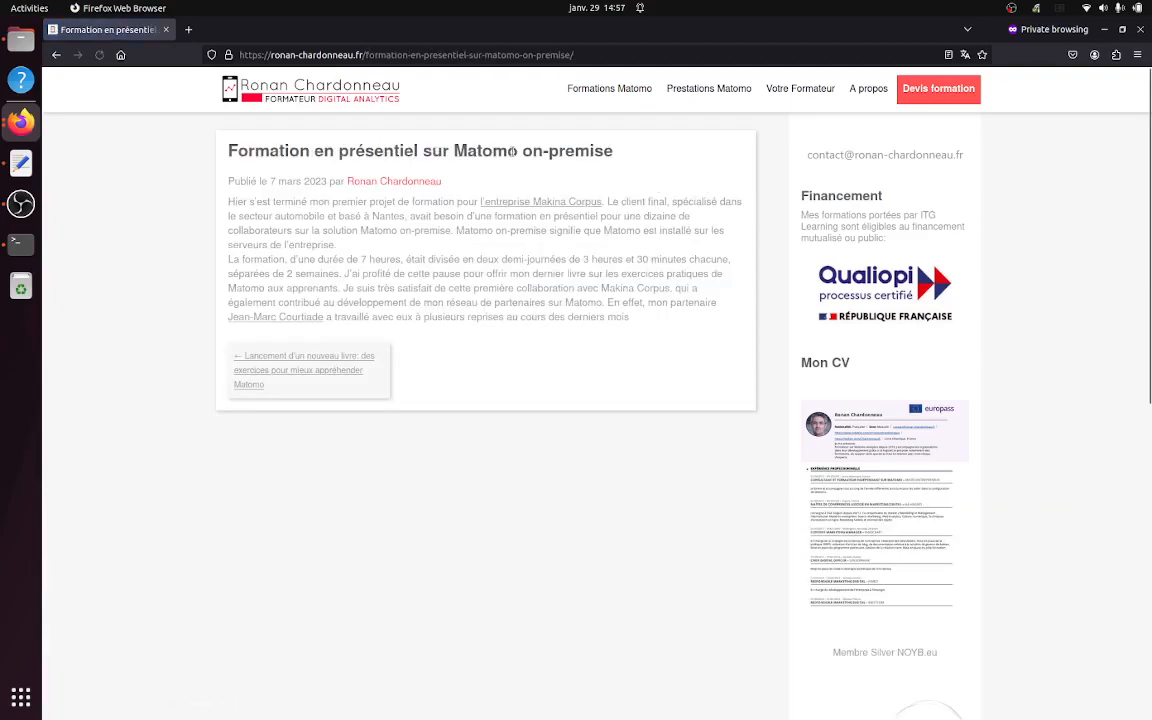
click(21, 122)
click(113, 126)
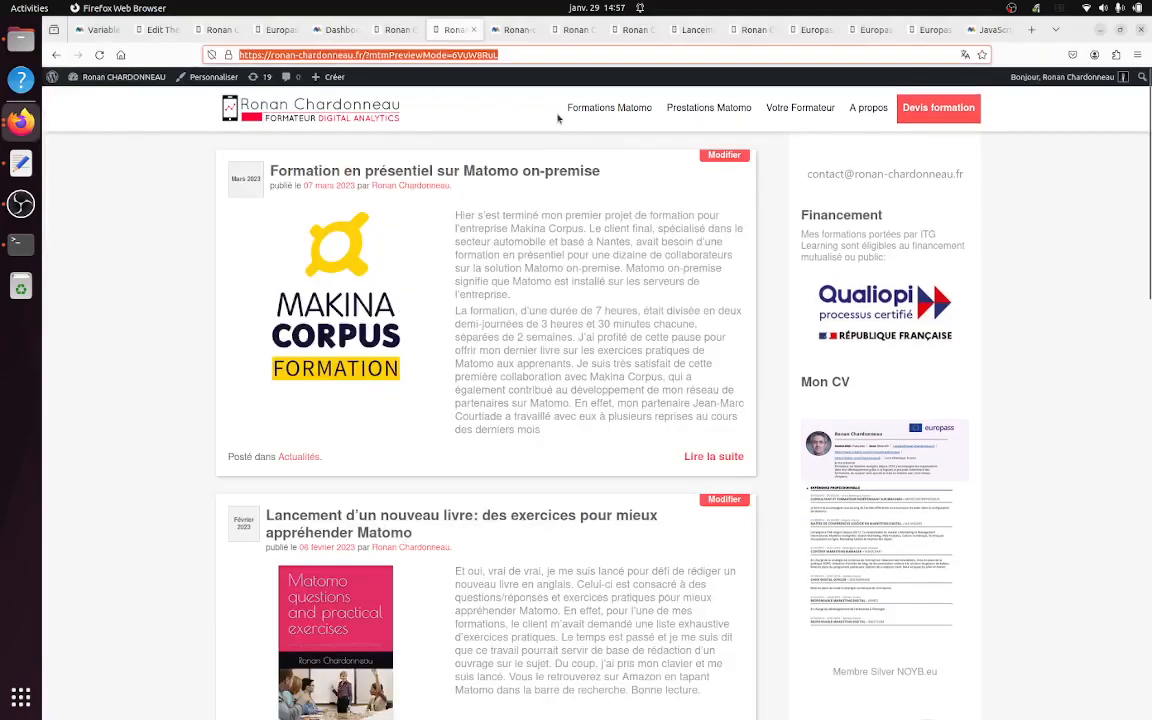
click(515, 29)
click(100, 56)
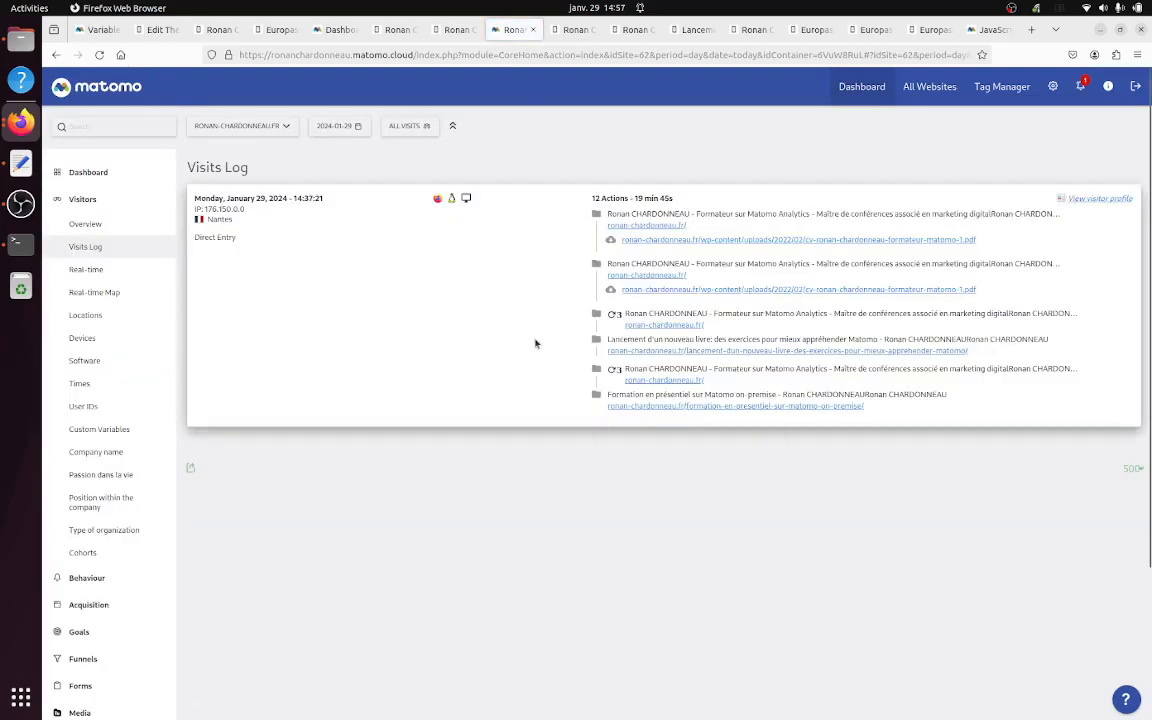
mouse_move(632, 413)
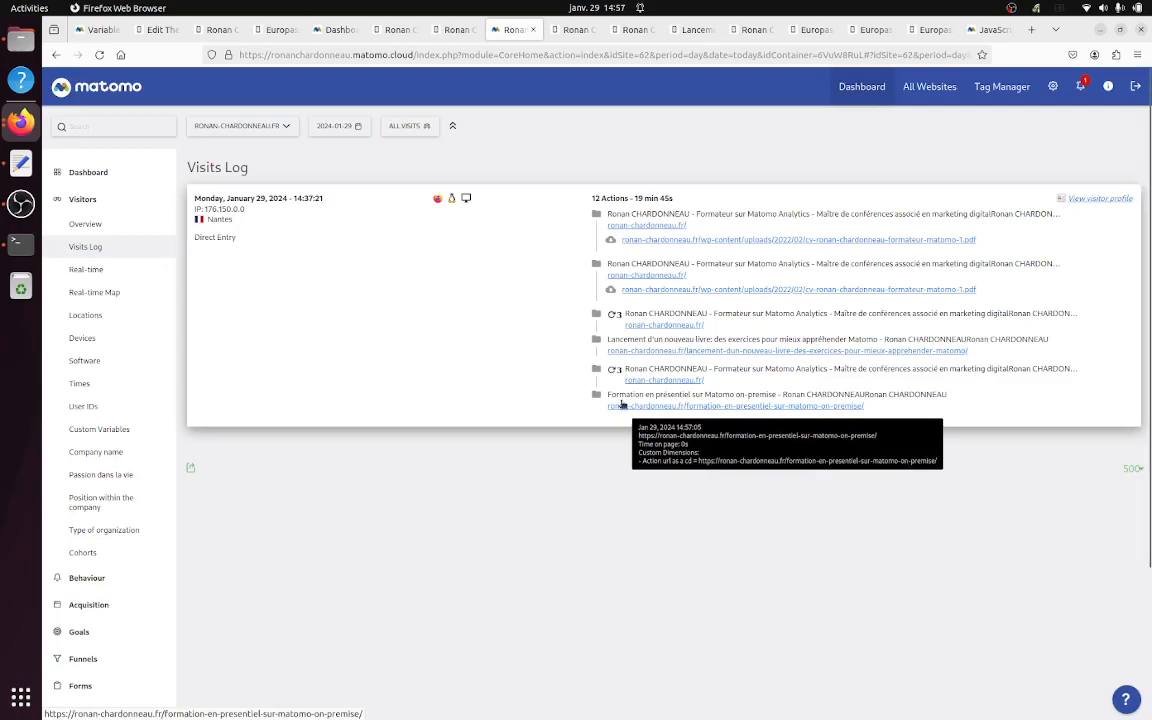
Step: Check custom dimension 9 with the value {{PageUrl}} in the Matomo Configuration variable and save the variable again
click(334, 29)
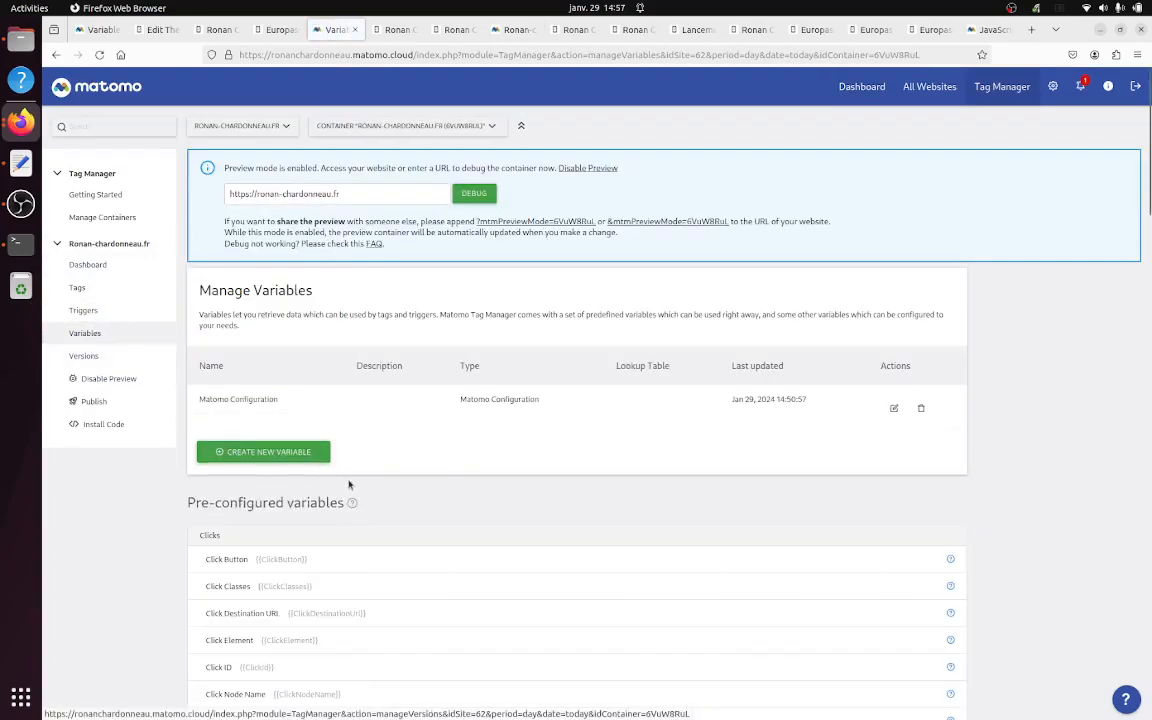
click(892, 409)
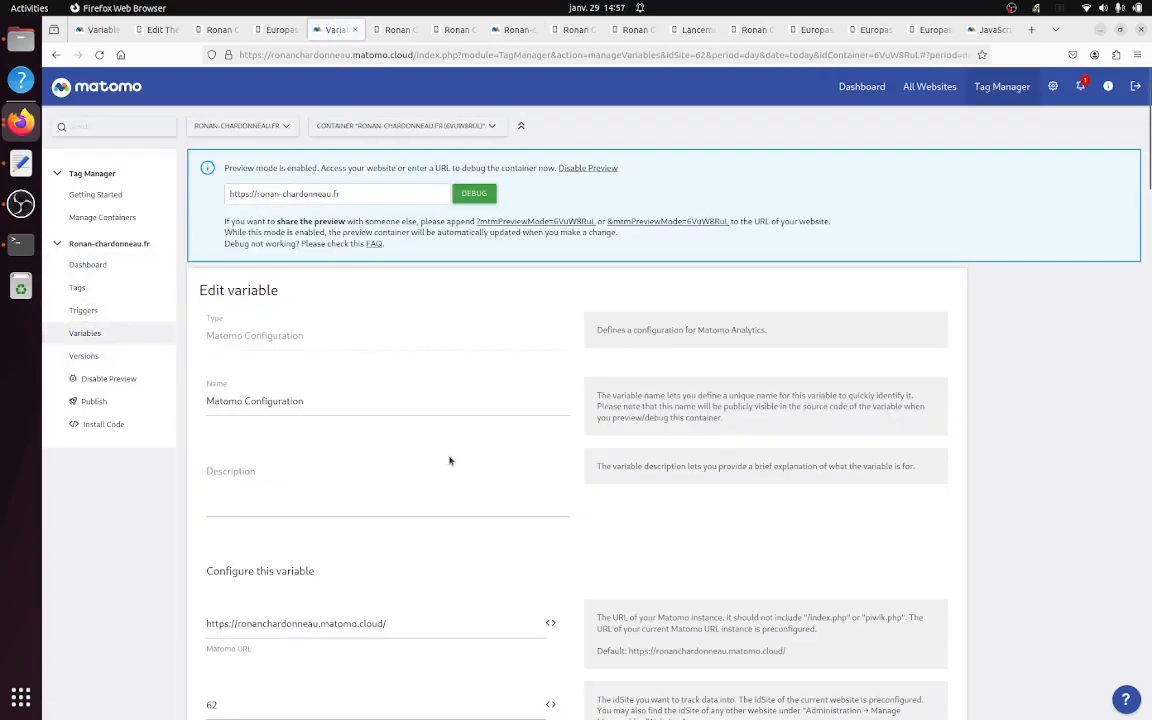
scroll(447, 457, down, 15)
scroll(447, 457, down, 15)
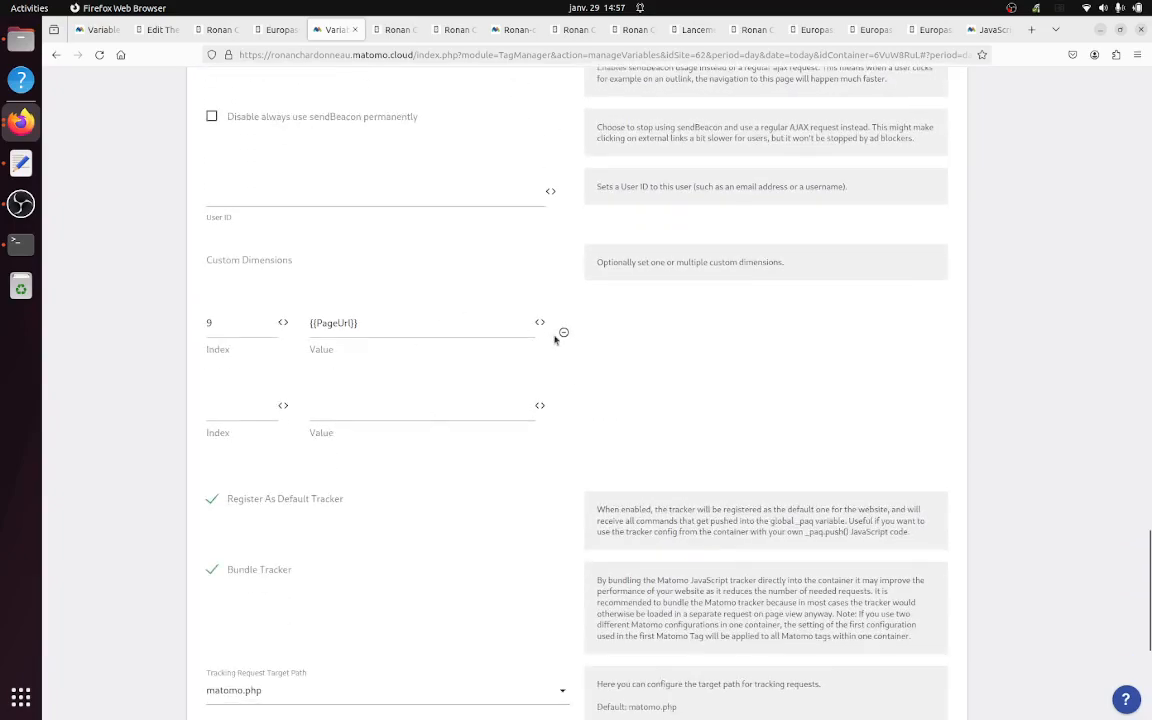
scroll(409, 452, down, 5)
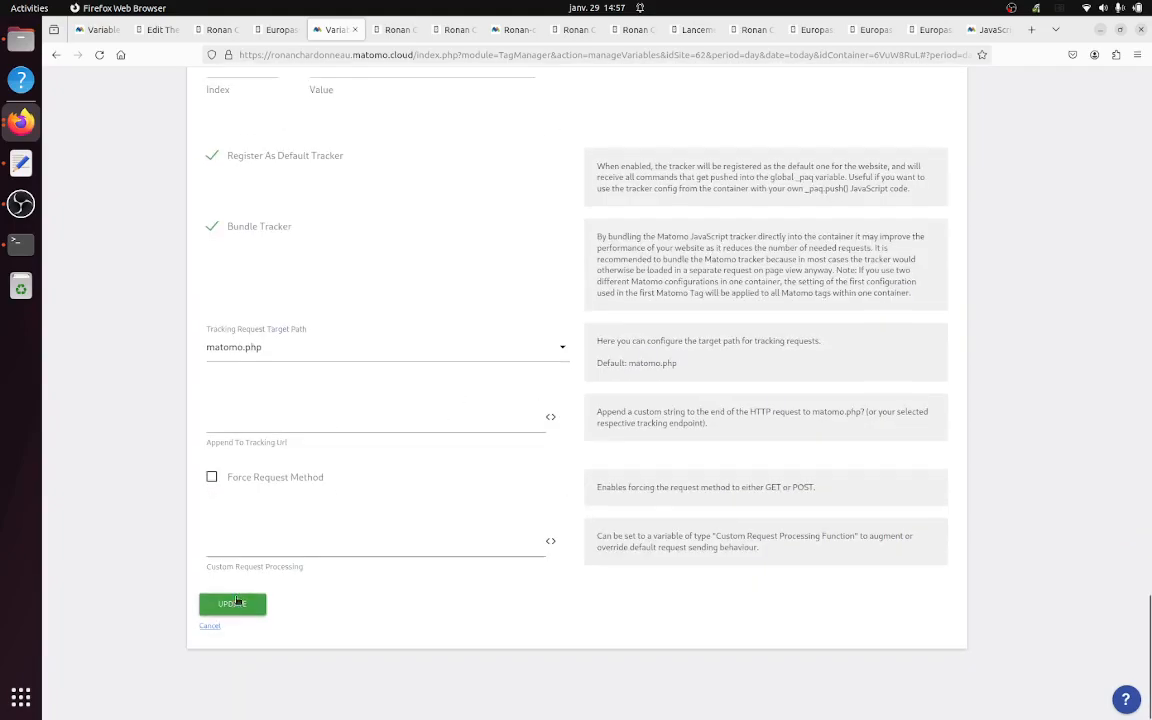
click(233, 604)
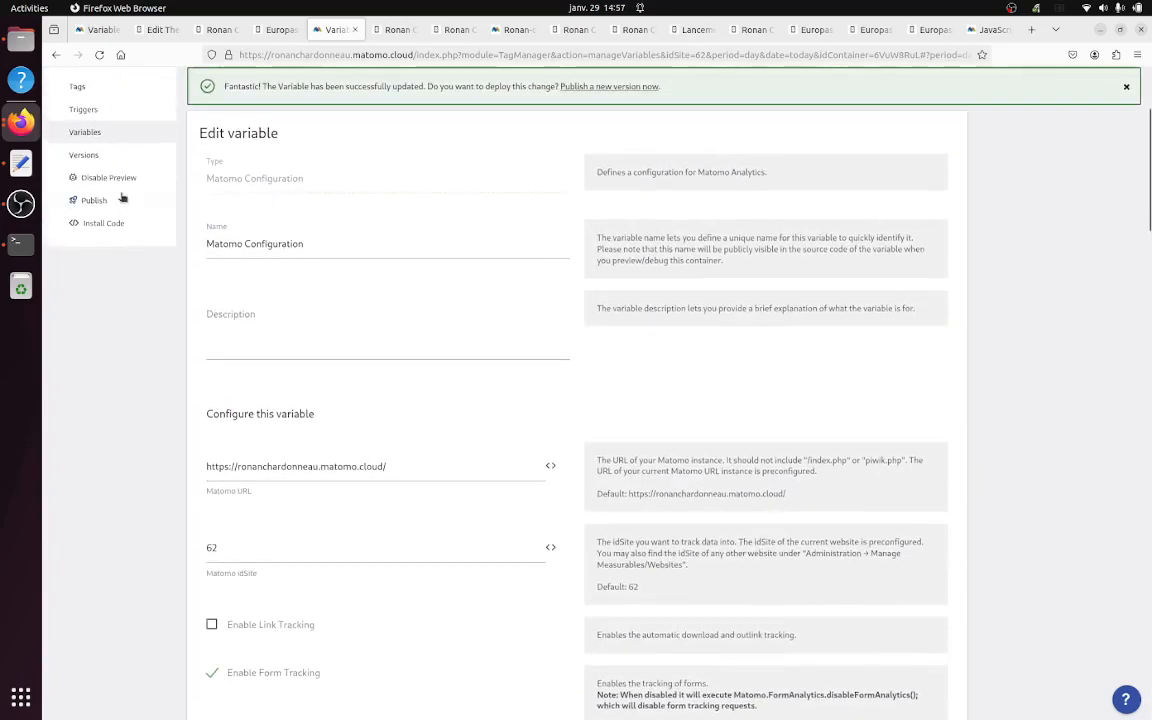
click(110, 180)
click(94, 336)
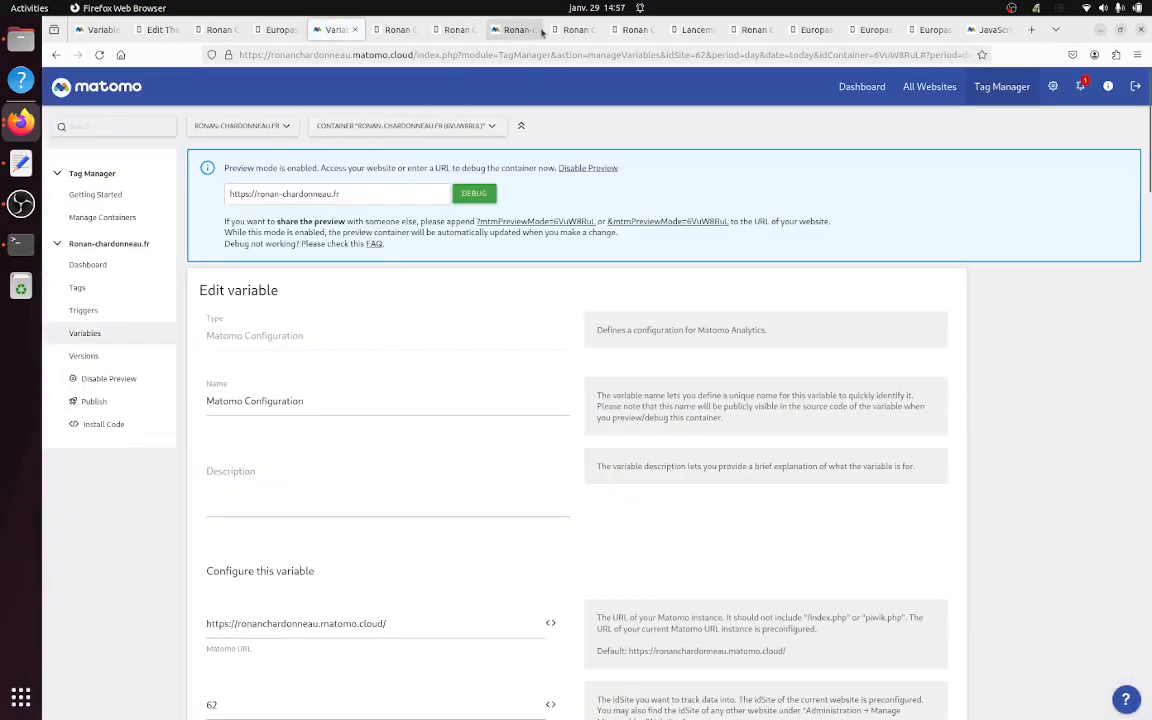
Step: Visit the website article on the co-written log analysis book and check its page view in the refreshed Visits Log
click(565, 30)
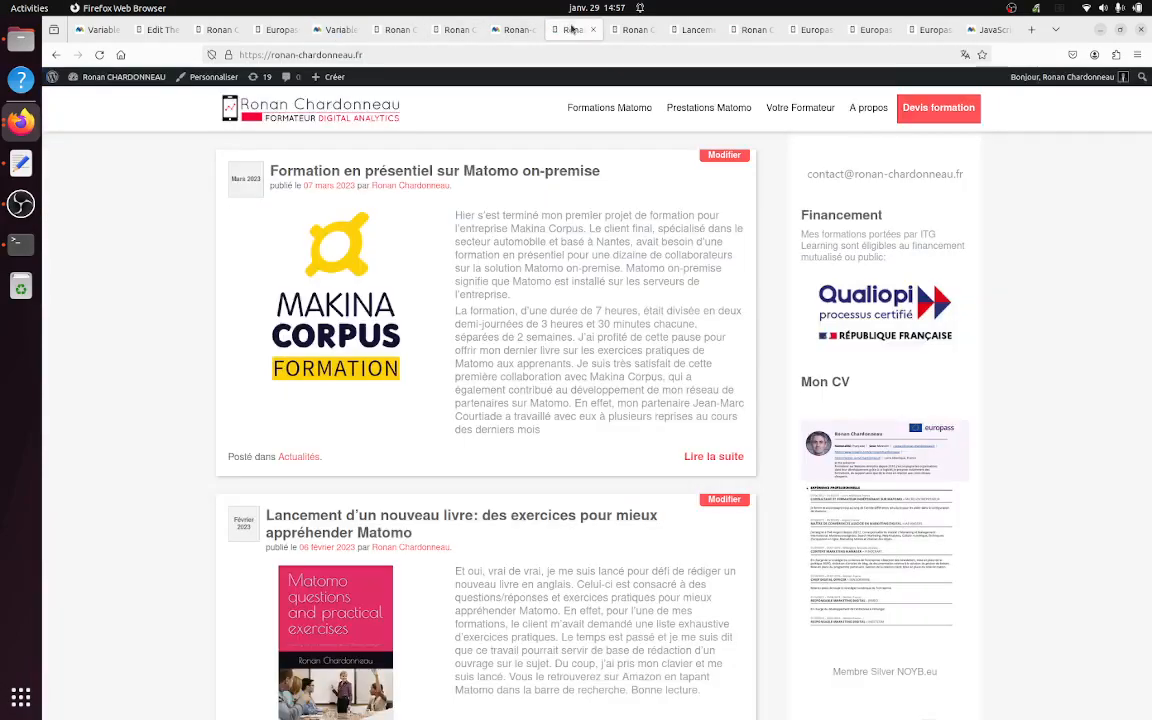
scroll(566, 522, down, 10)
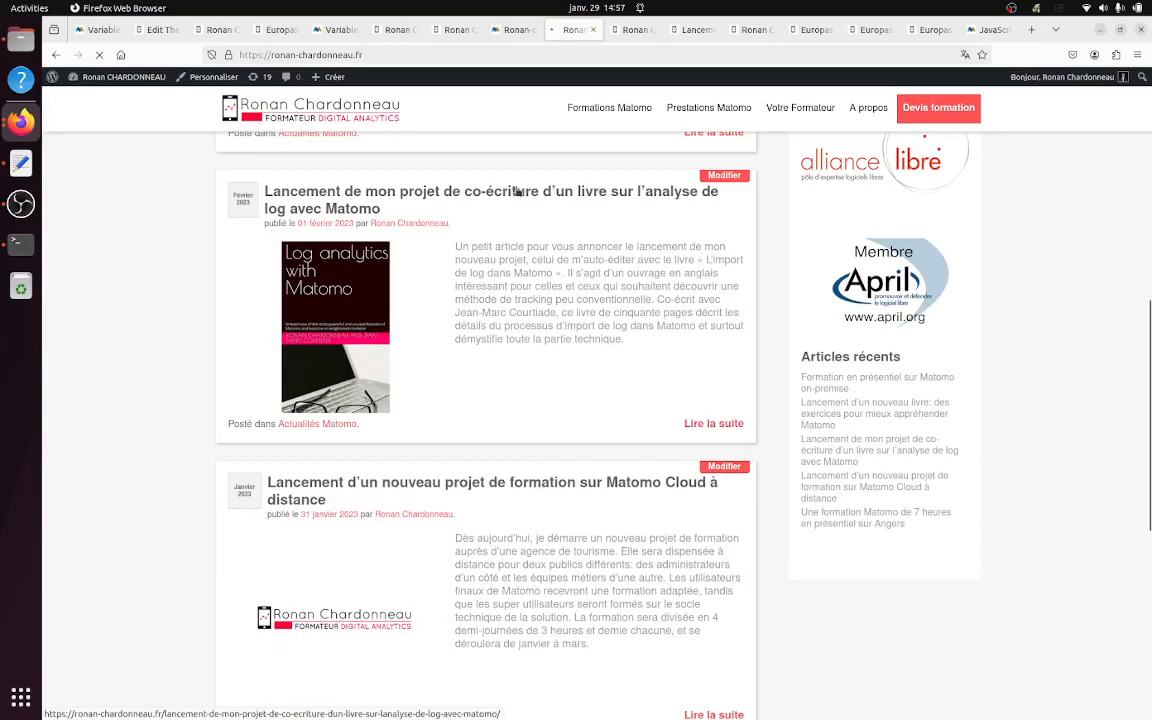
click(512, 30)
click(97, 55)
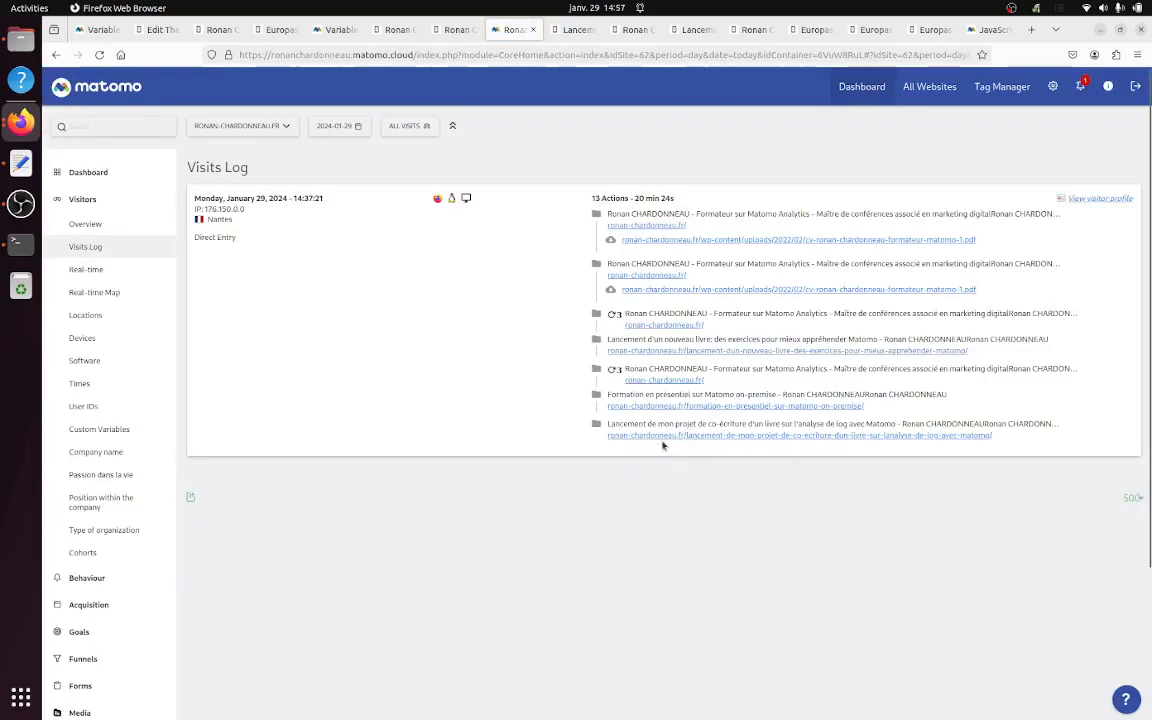
mouse_move(666, 436)
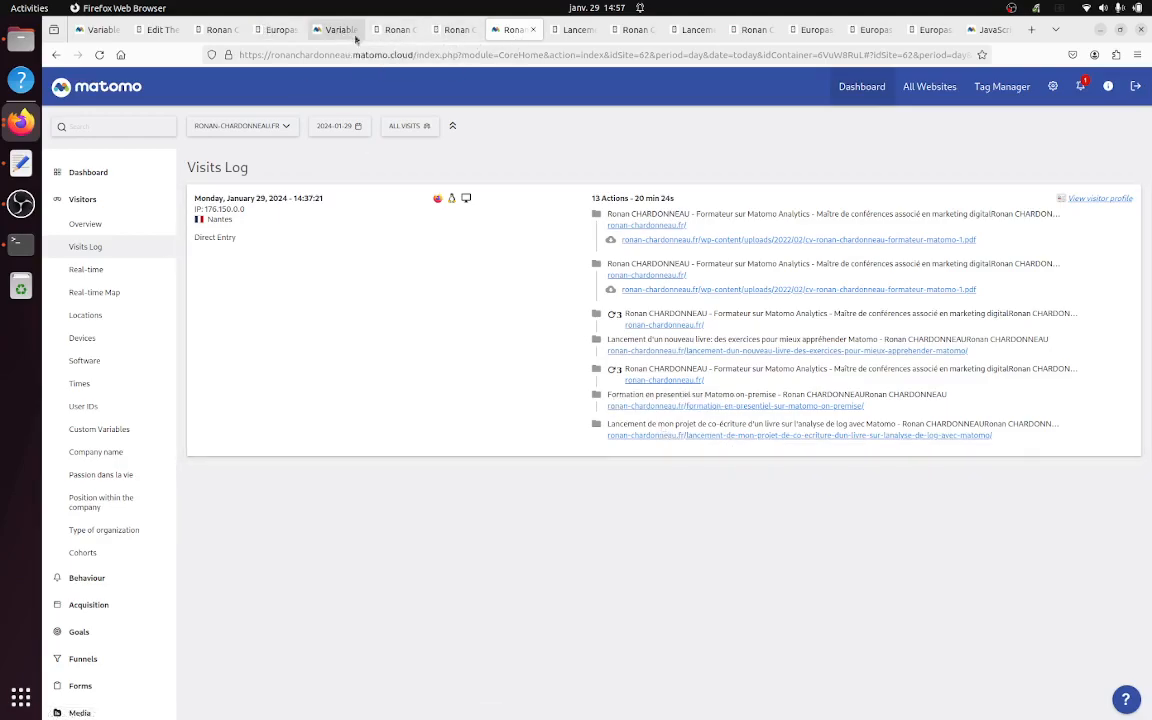
Step: Load the log analysis book article again, refresh the Visits Log and expand the article's grouped page views
click(574, 30)
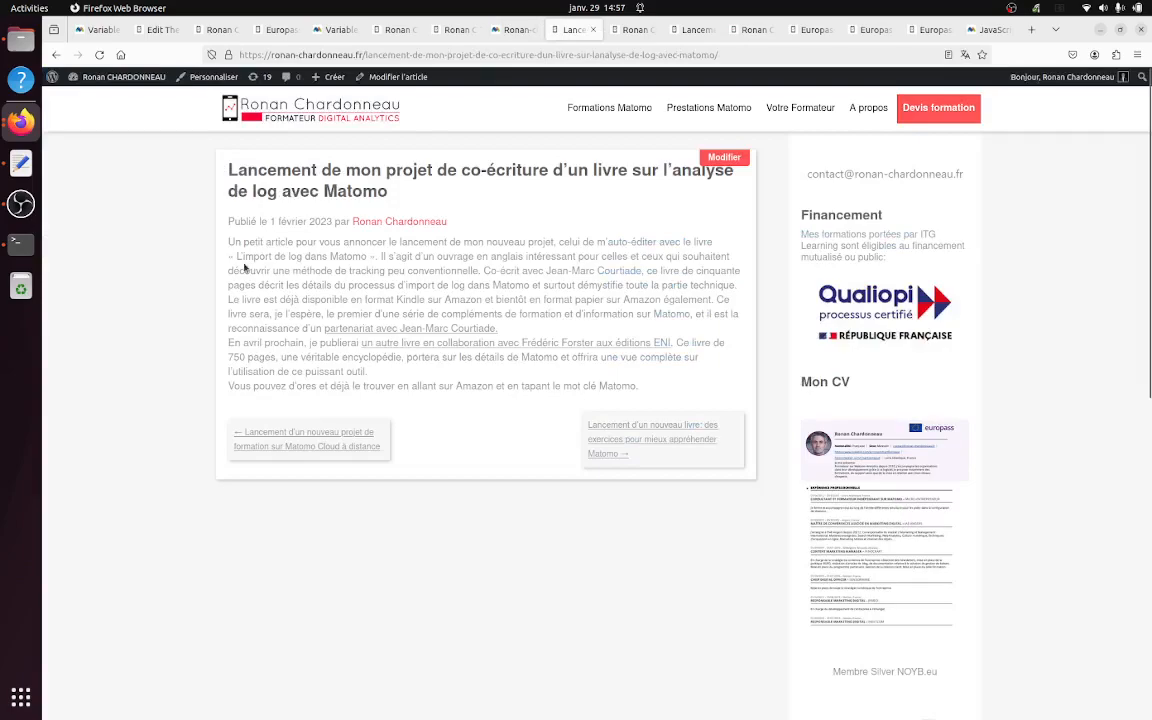
click(99, 55)
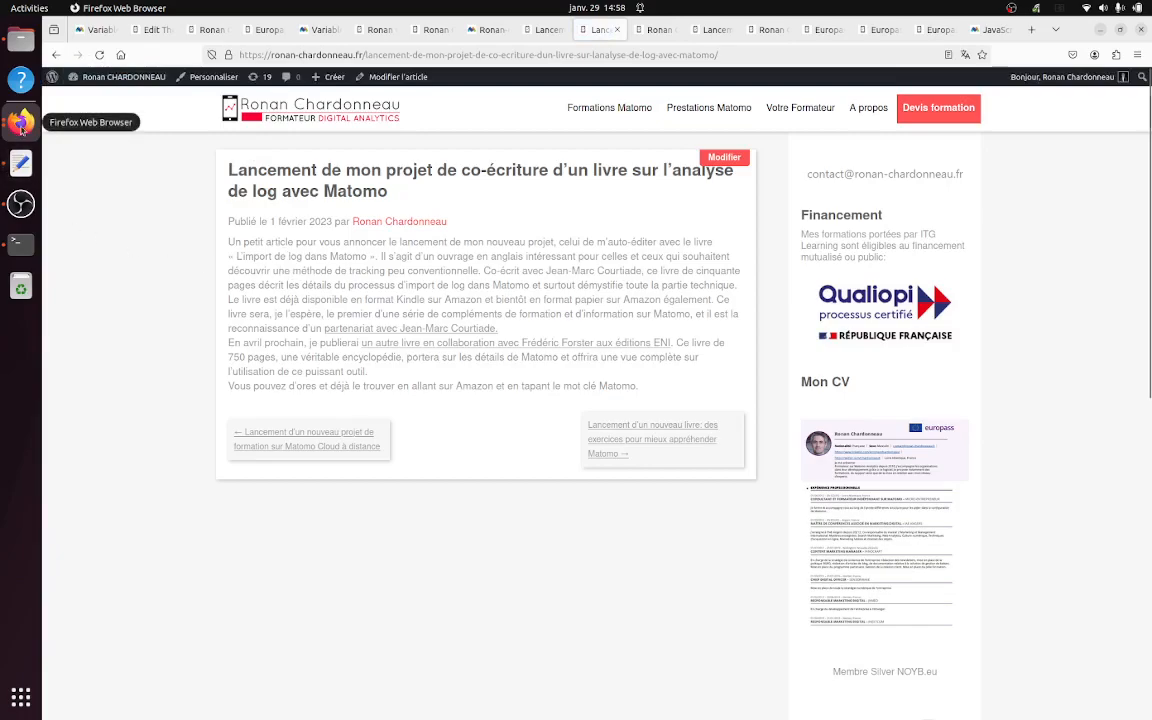
click(478, 30)
click(99, 55)
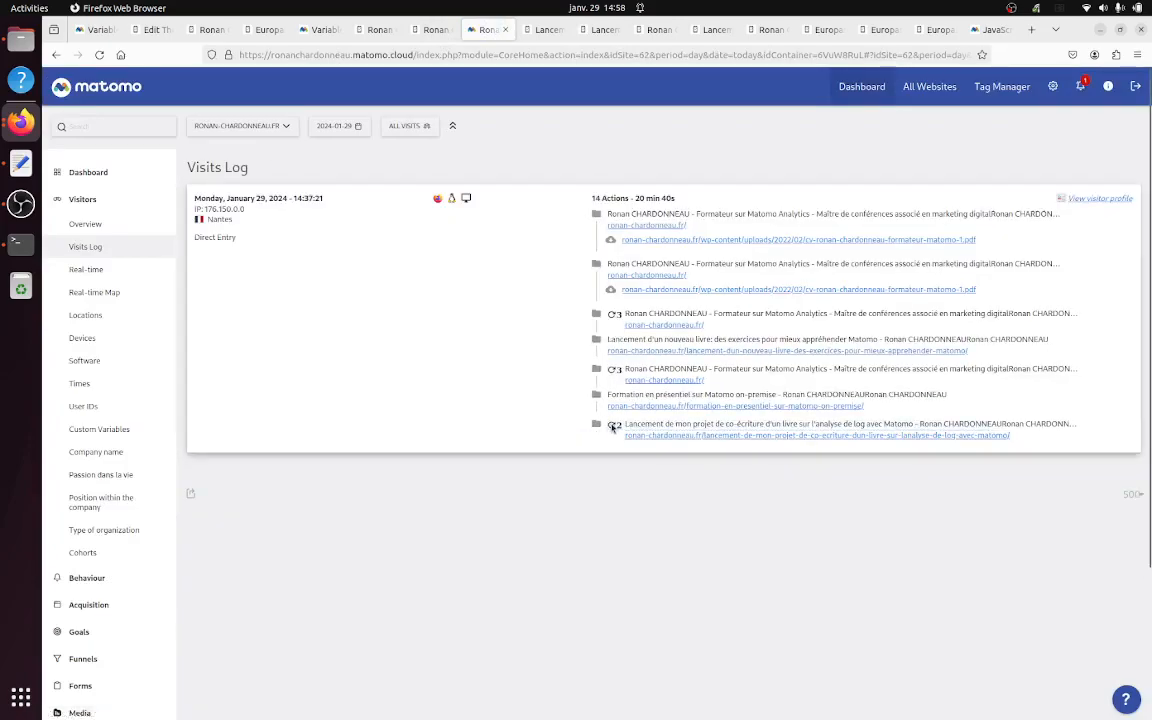
click(628, 432)
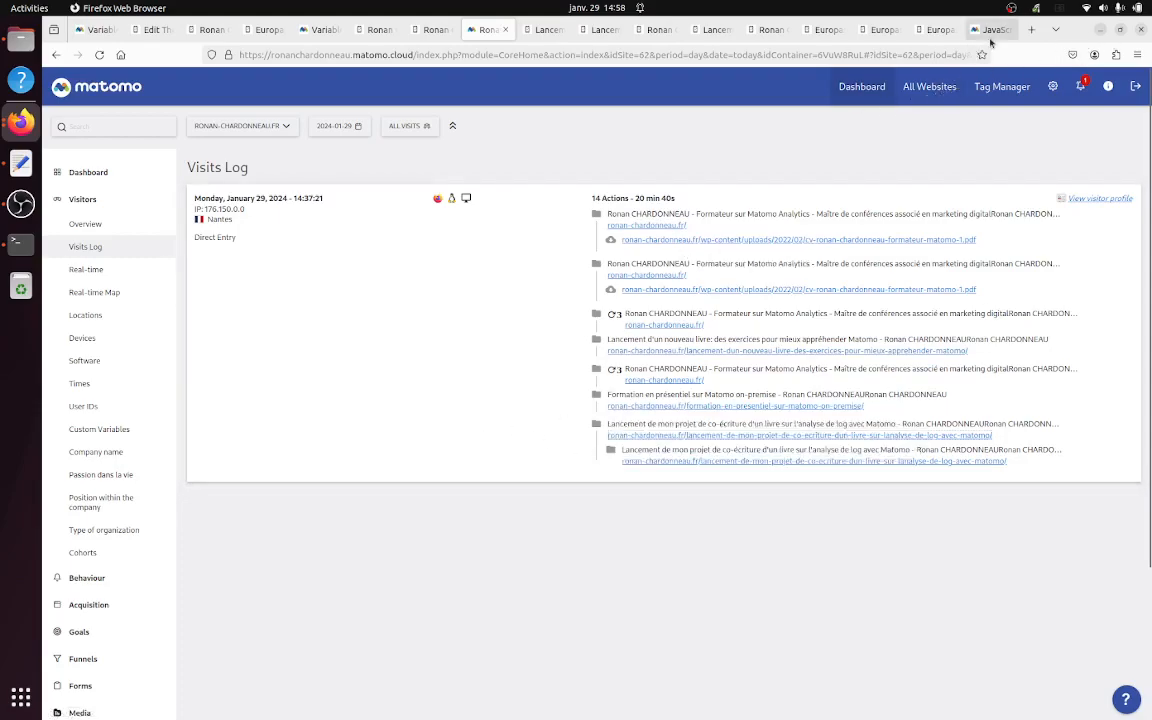
Step: Visit the "Prestations Matomo" page in the private window and check its page view details in the refreshed Visits Log
click(20, 119)
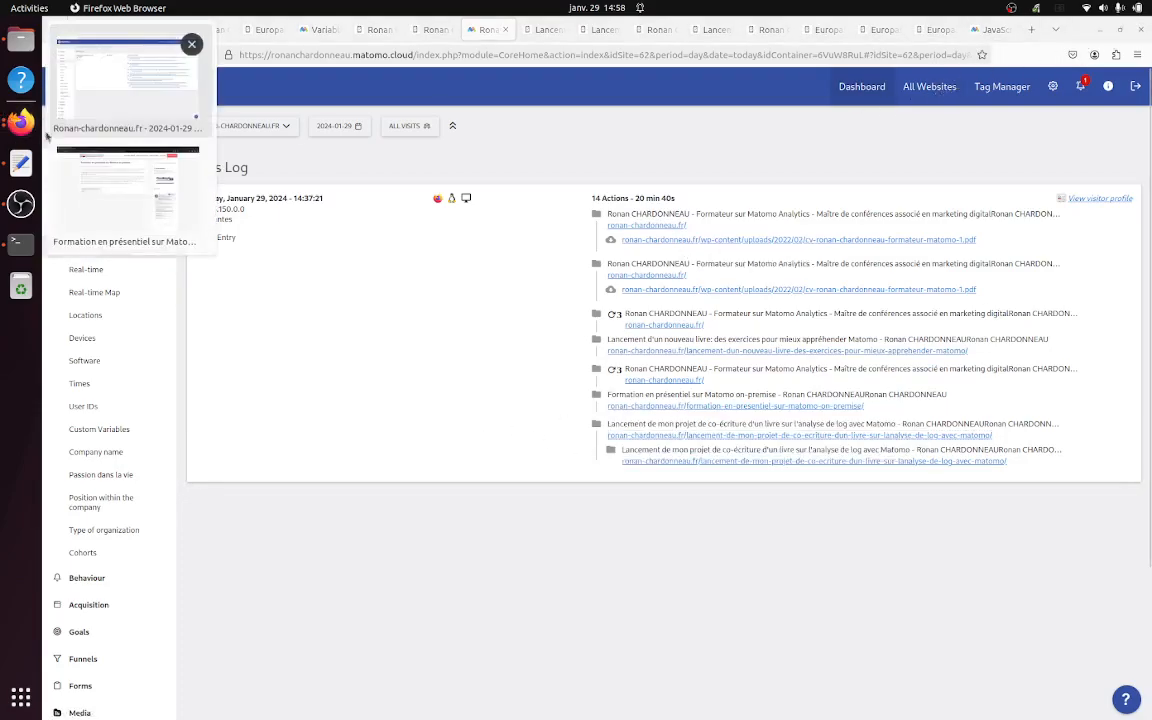
click(121, 170)
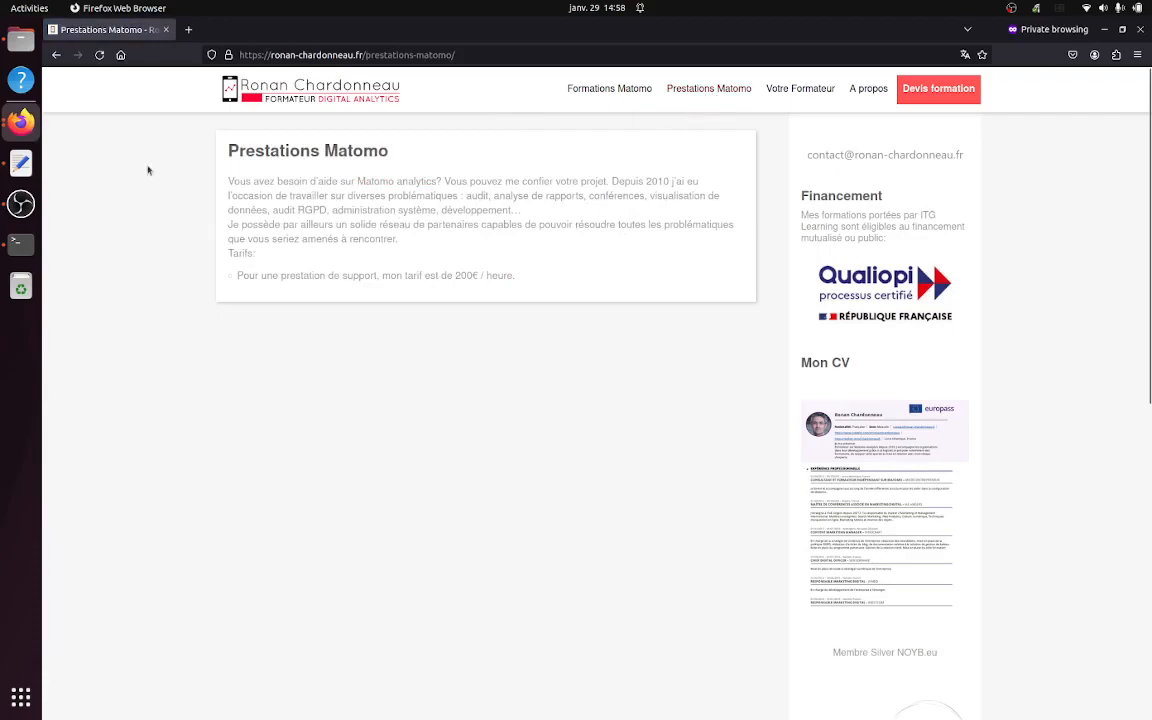
click(20, 121)
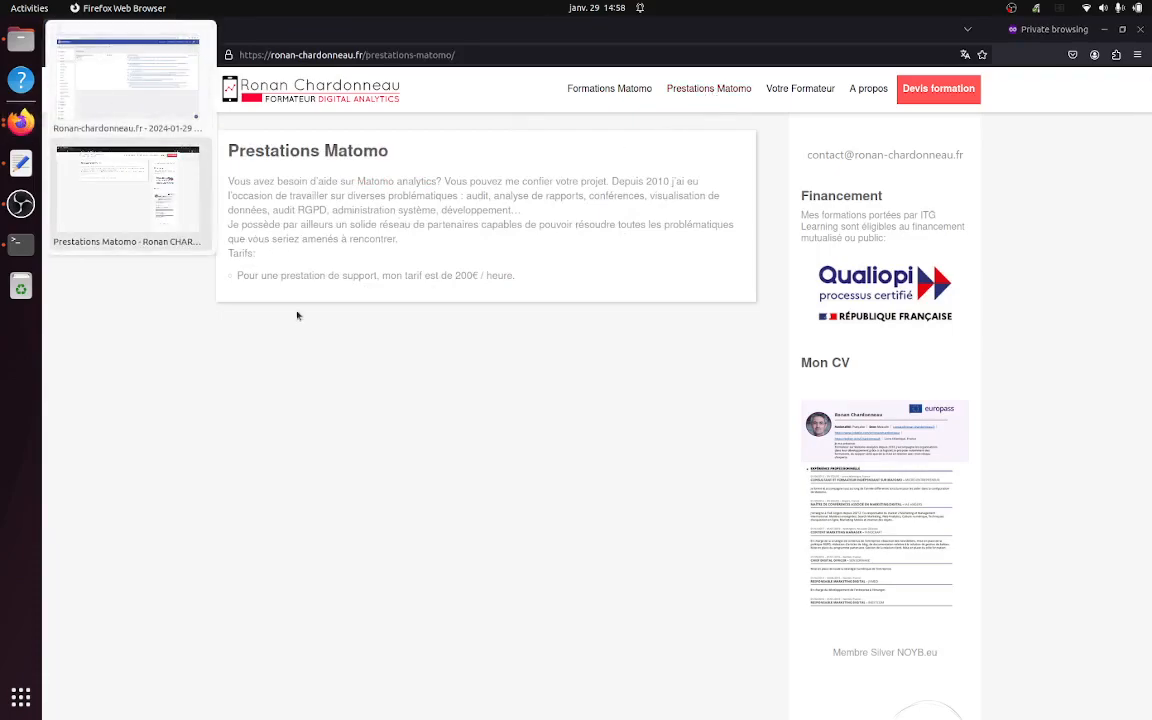
click(139, 91)
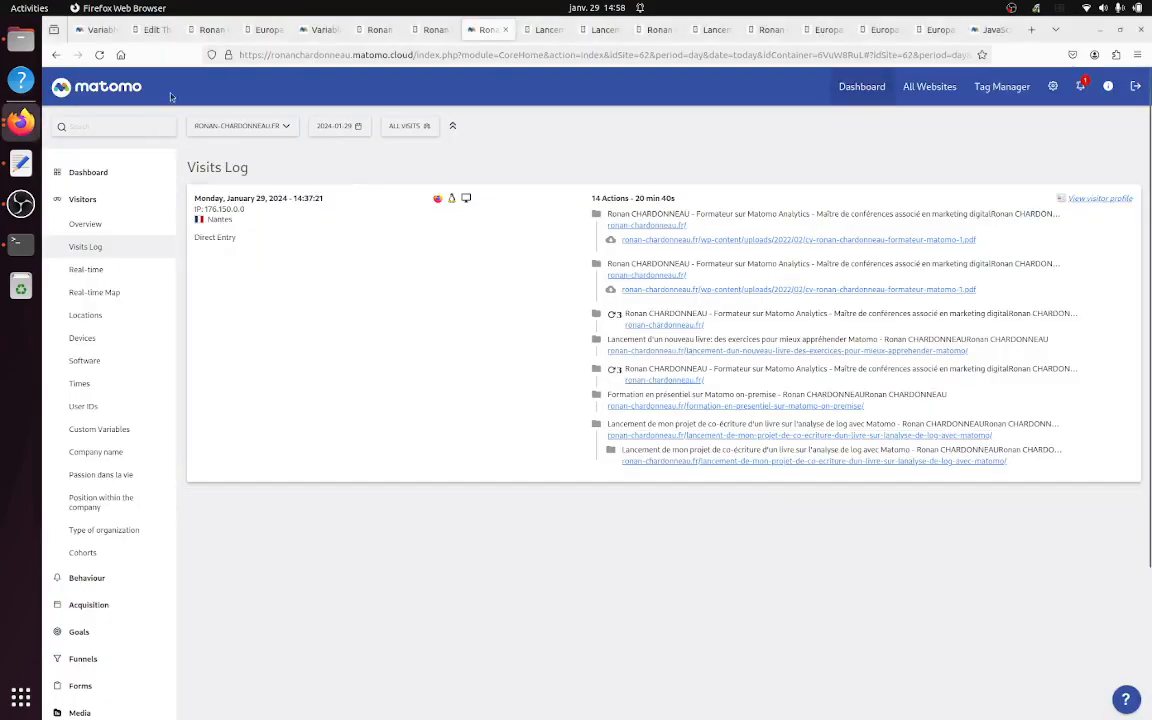
click(99, 54)
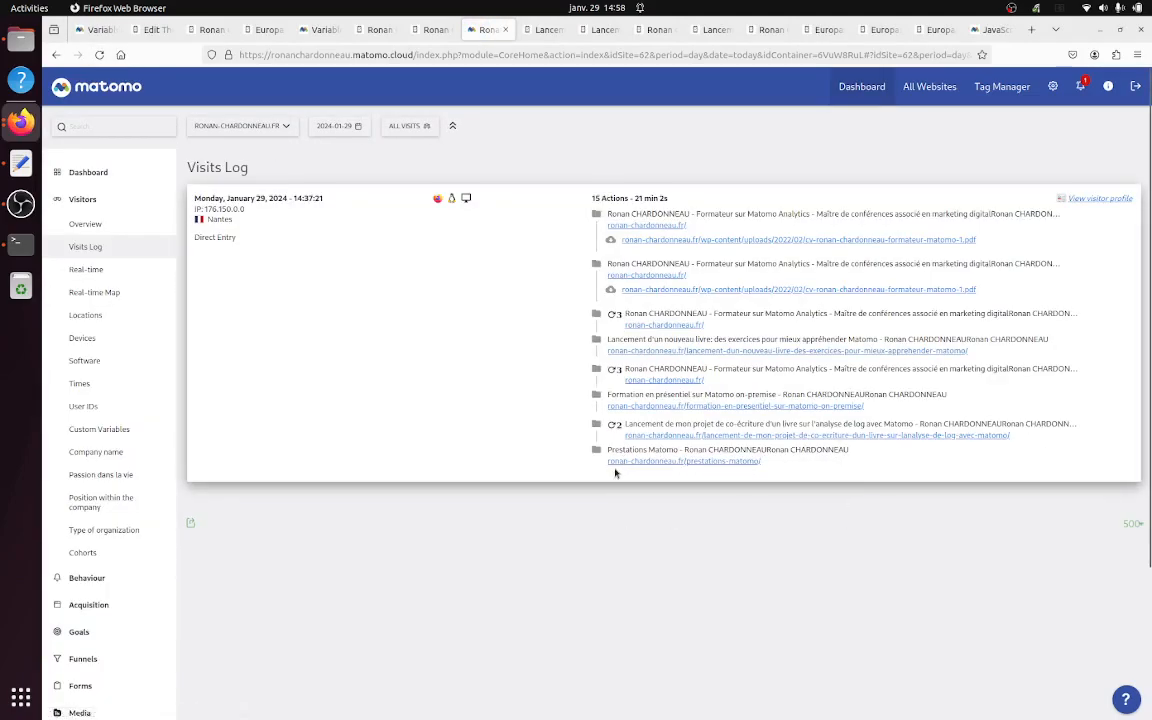
mouse_move(620, 465)
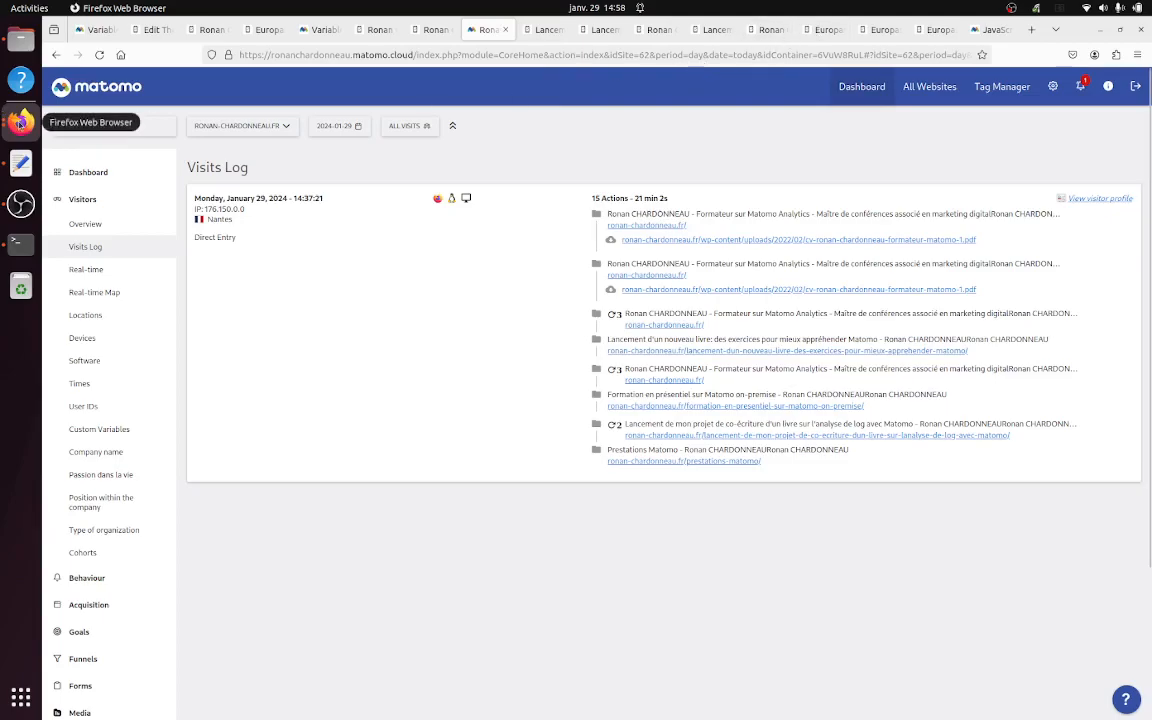
Step: In the private window, load the "Prestations Matomo" page again in a new tab and open the "Votre Formateur" page in another tab
click(21, 121)
click(124, 181)
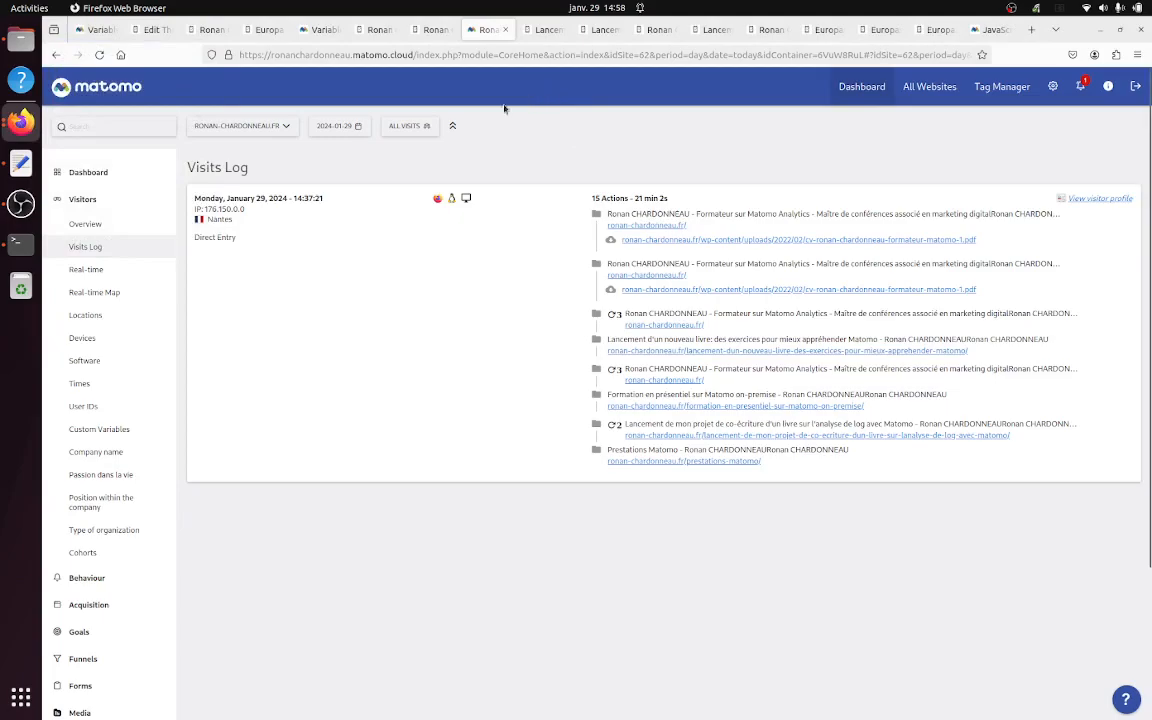
click(21, 121)
click(172, 199)
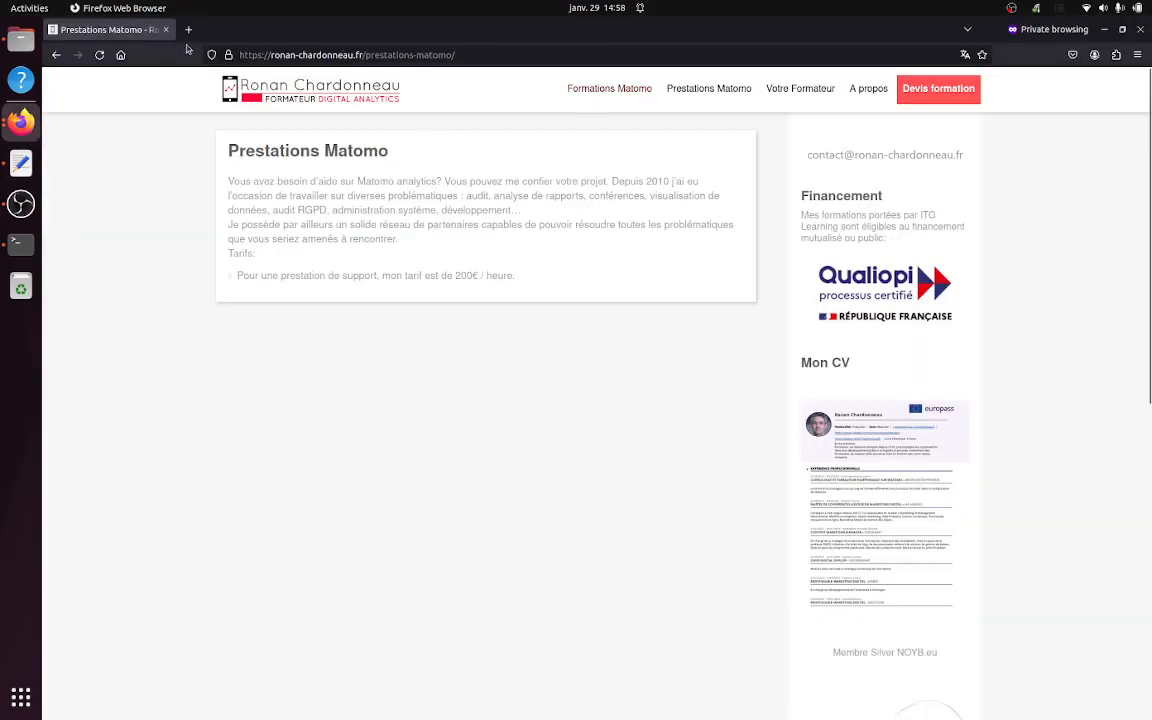
middle_click(97, 58)
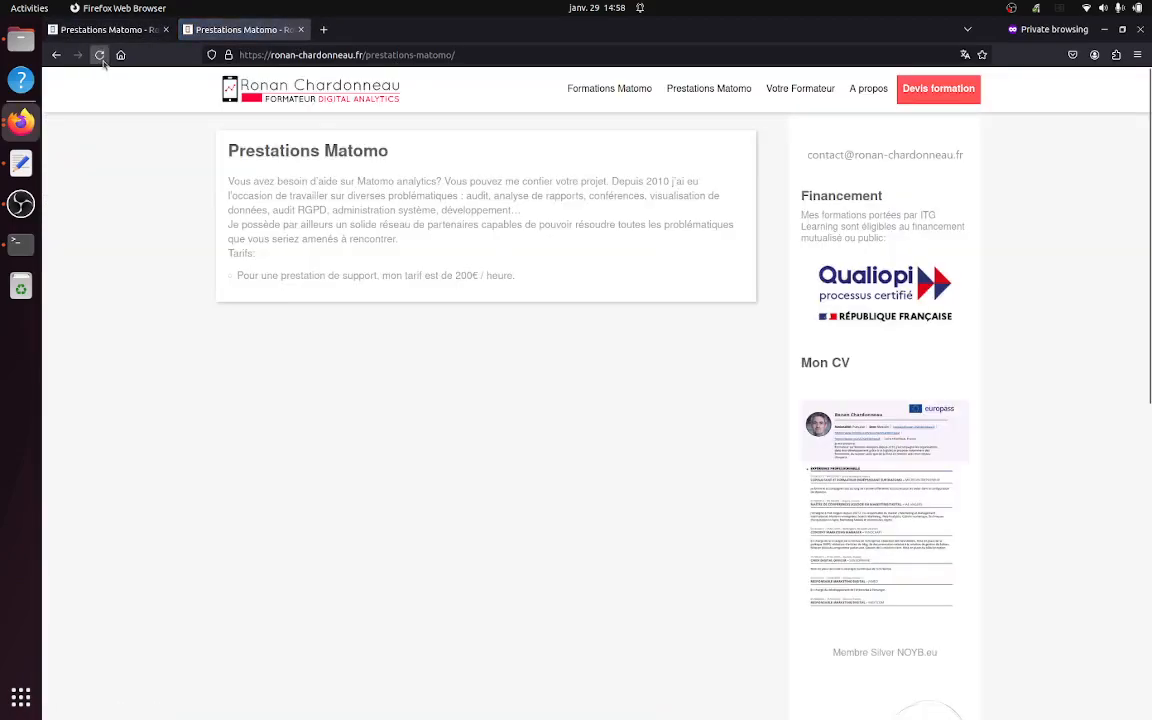
mouse_move(805, 90)
middle_click(778, 116)
click(352, 29)
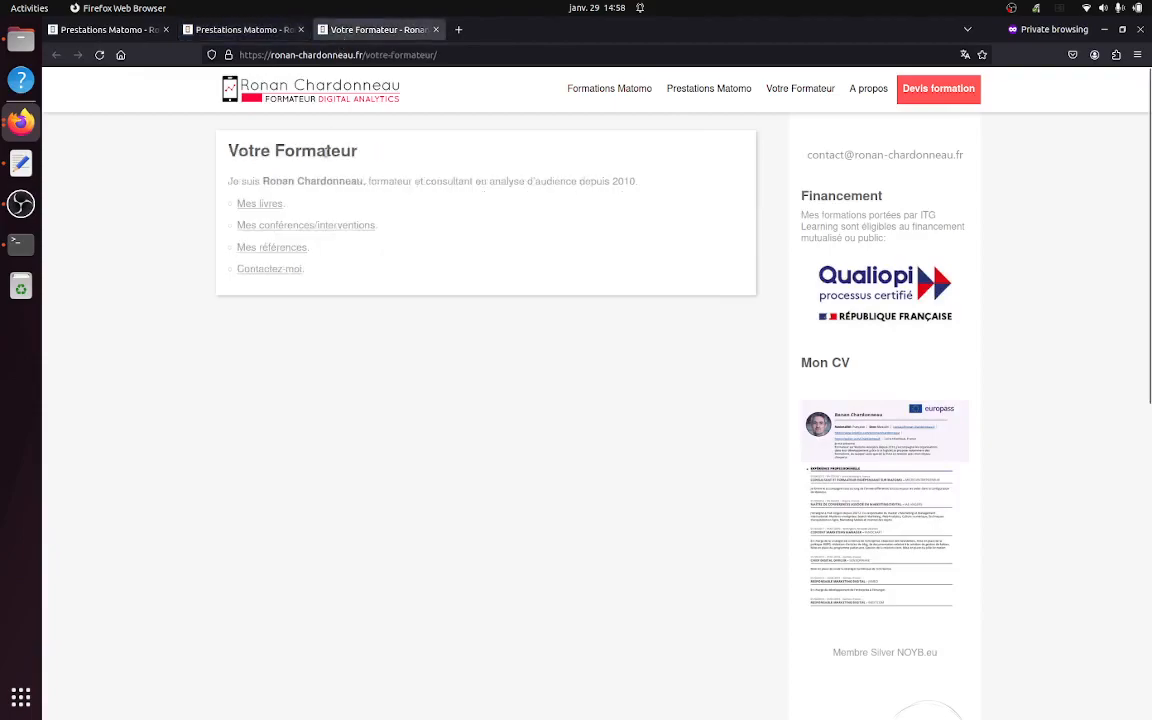
Step: Refresh the Visits Log in Matomo and check the details of the "Votre Formateur" page view
click(22, 120)
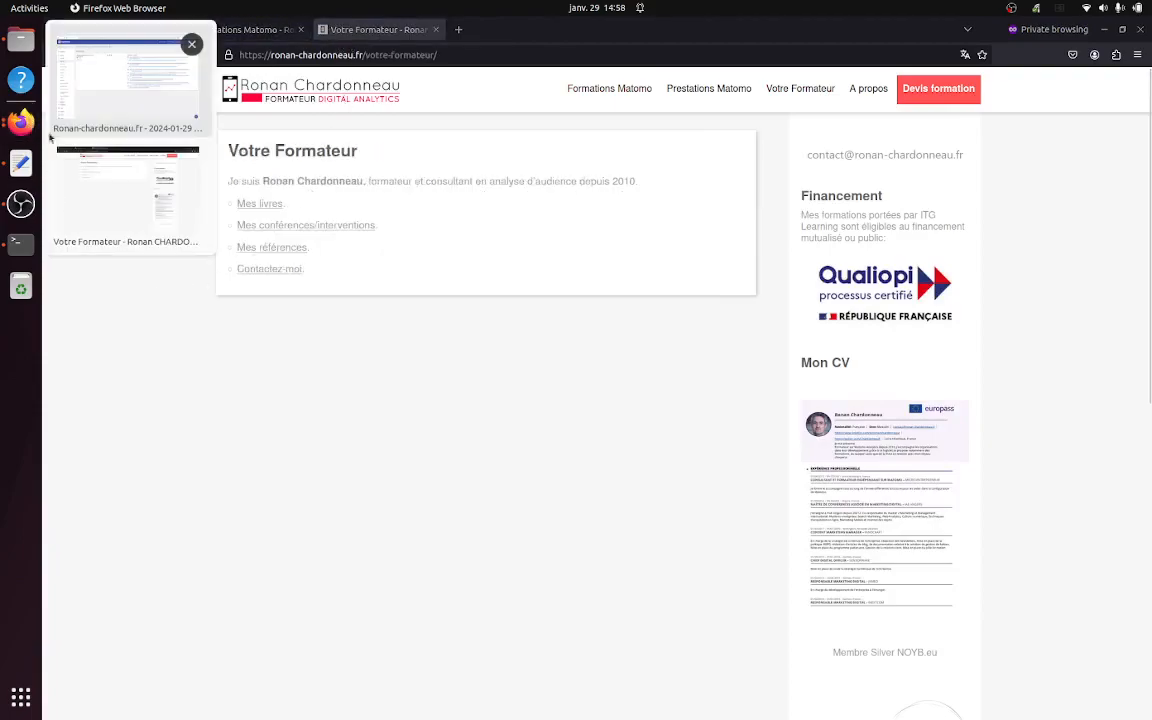
click(195, 80)
click(99, 55)
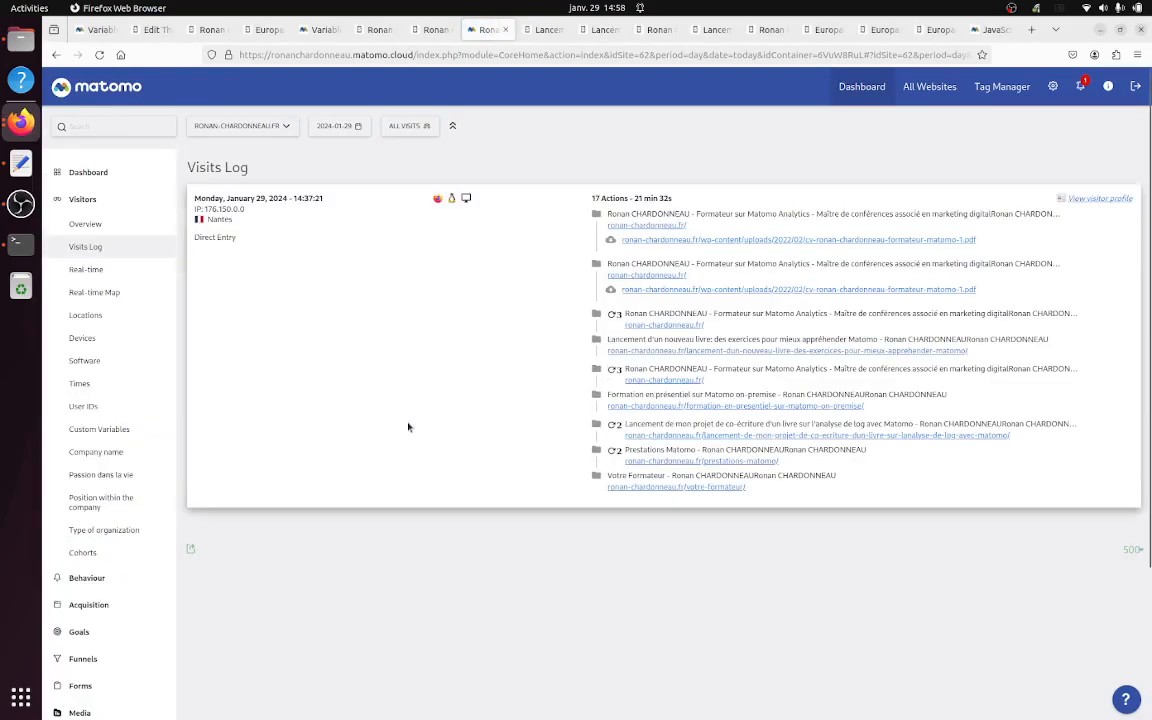
mouse_move(650, 490)
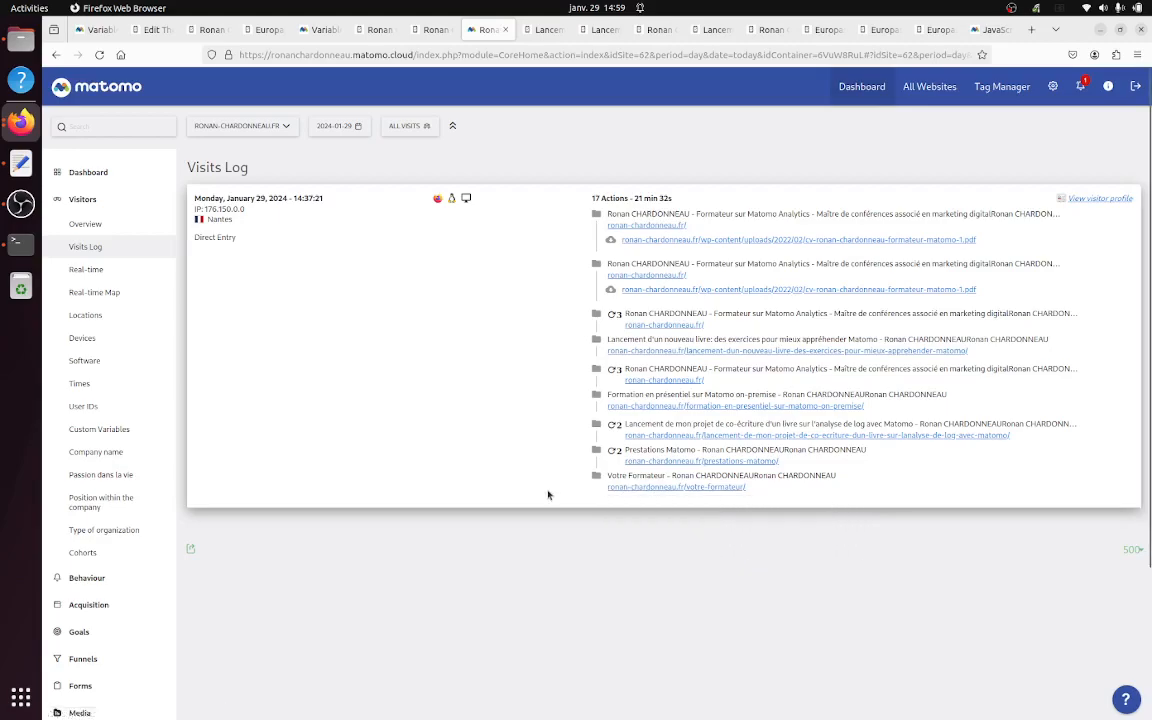
Step: Open the CV PDF from the website article on the co-written log analysis book
click(604, 35)
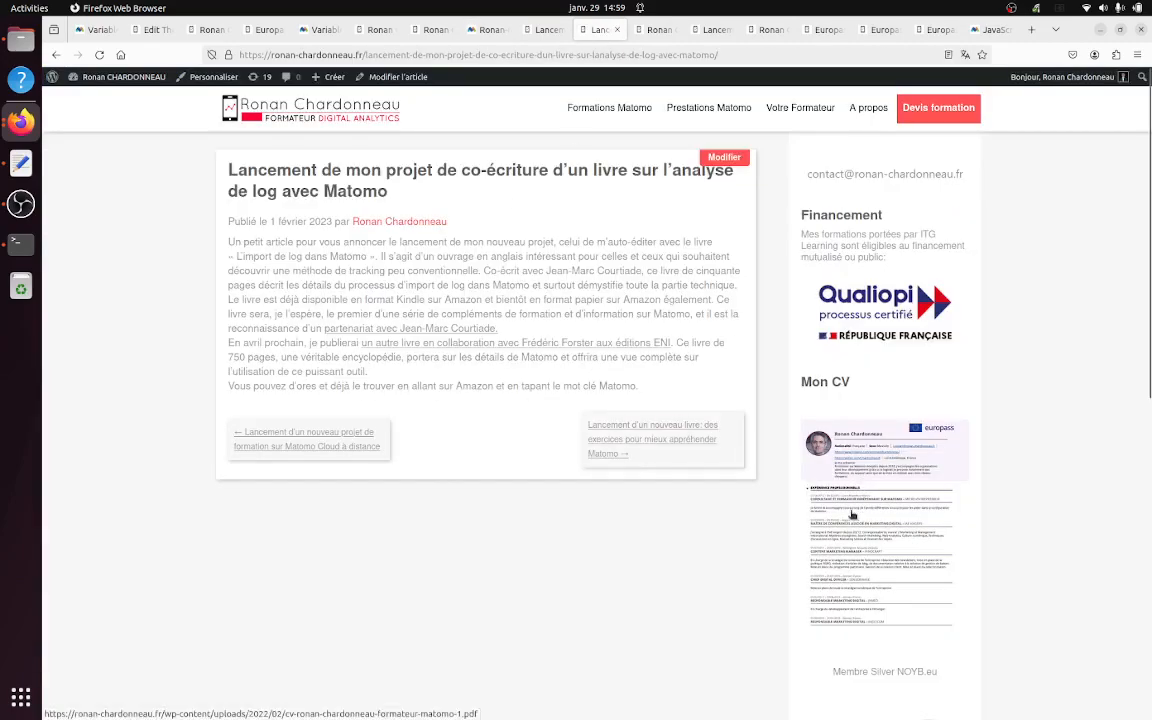
click(850, 515)
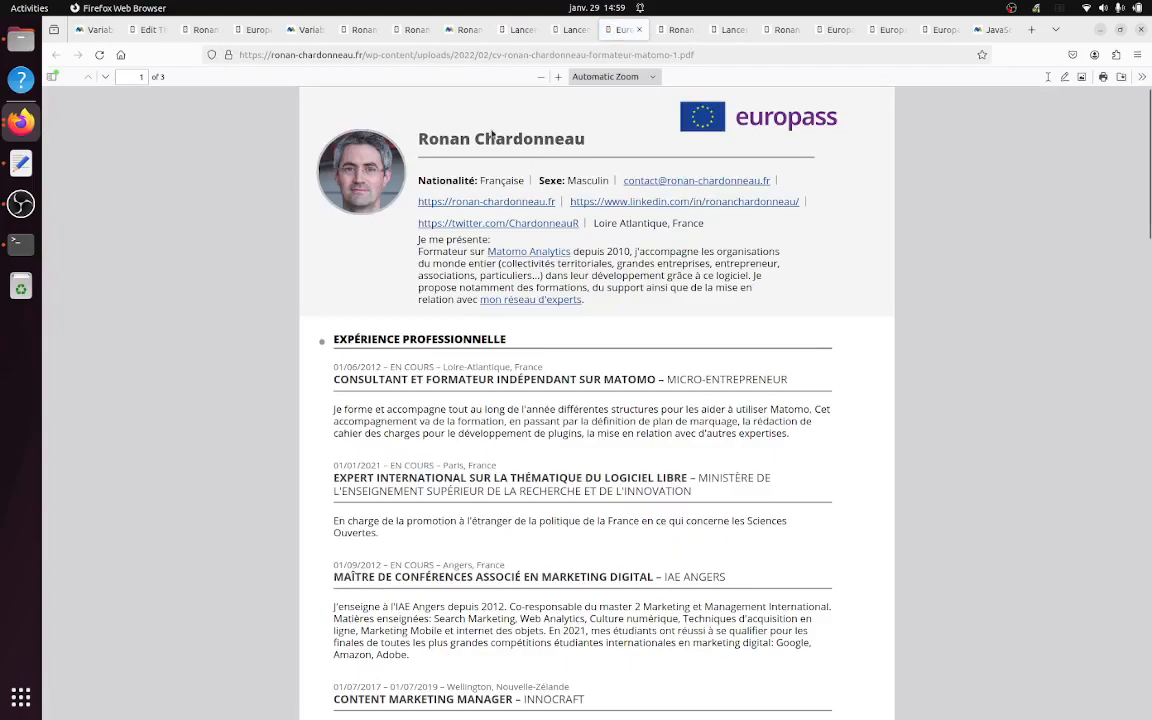
click(22, 124)
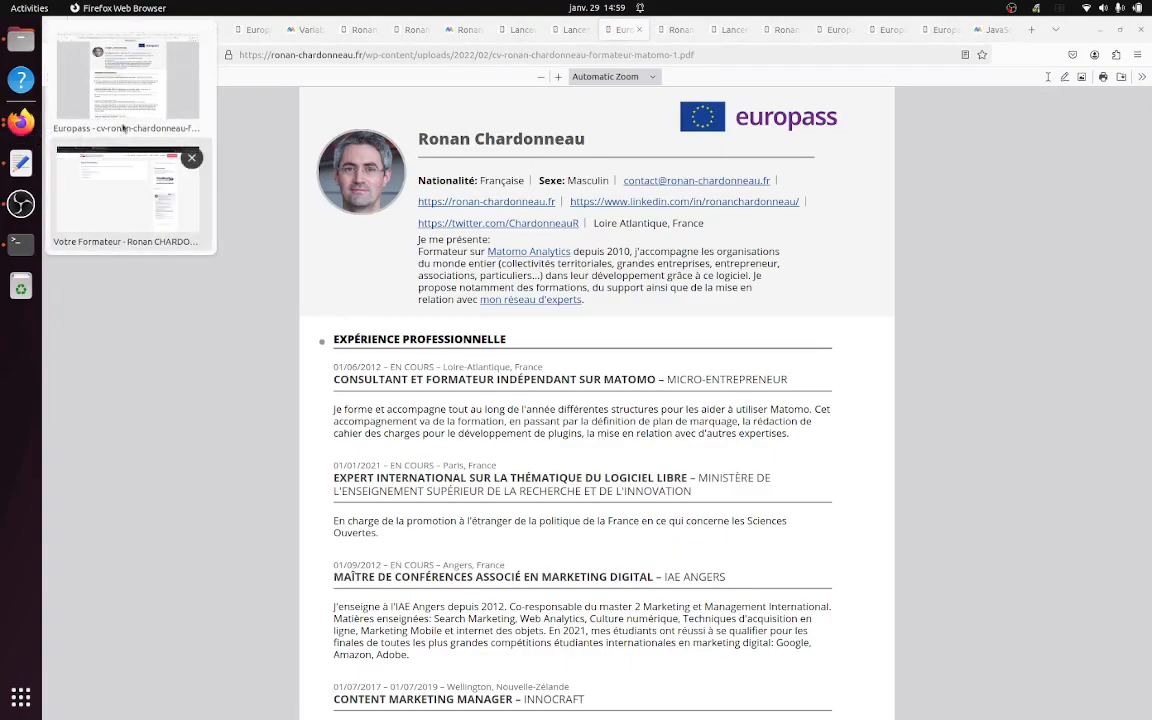
click(128, 188)
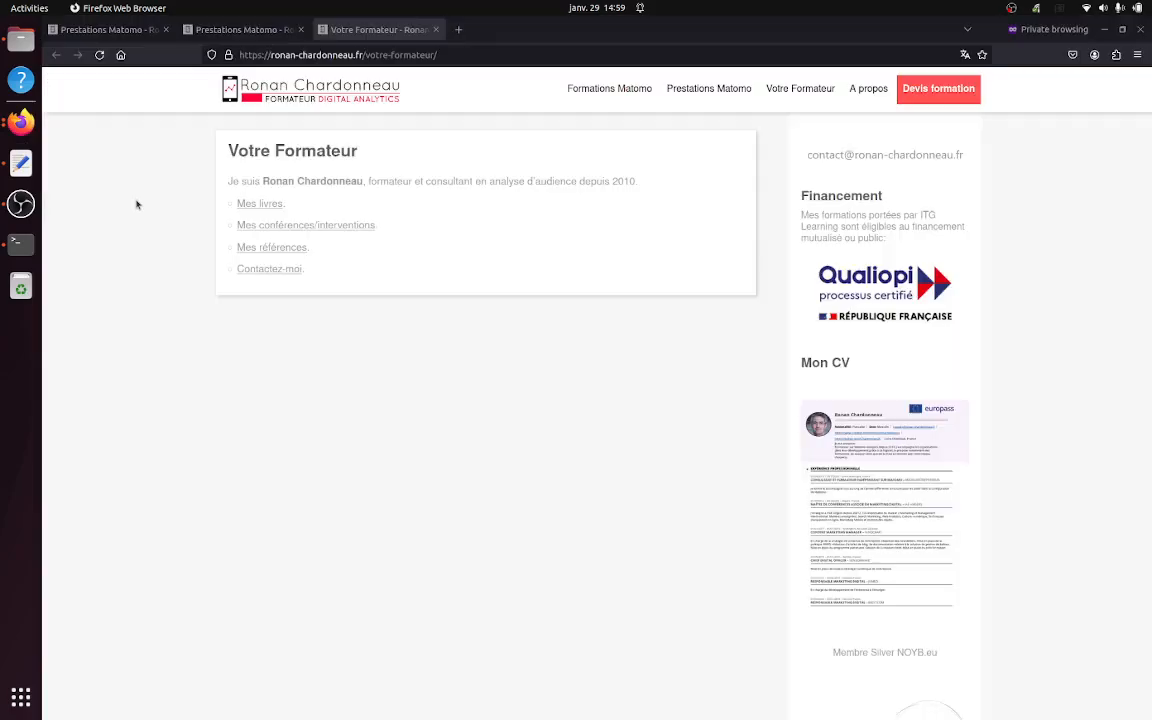
click(146, 40)
click(208, 36)
click(113, 36)
click(312, 26)
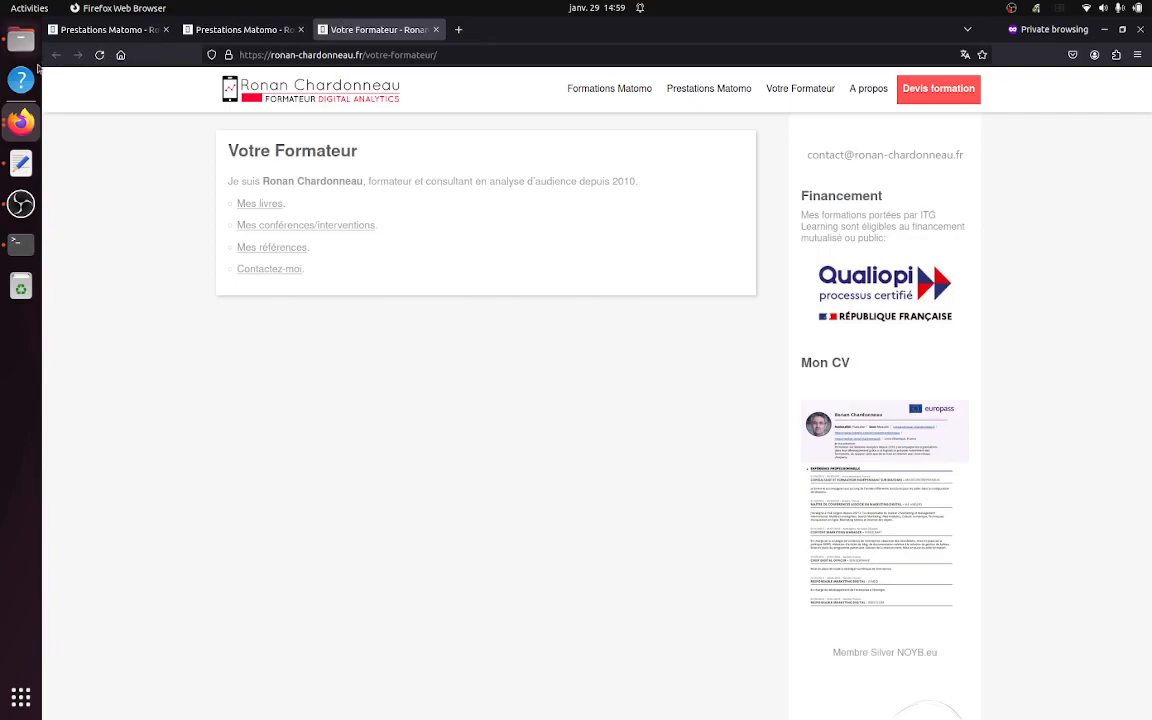
click(21, 121)
click(98, 118)
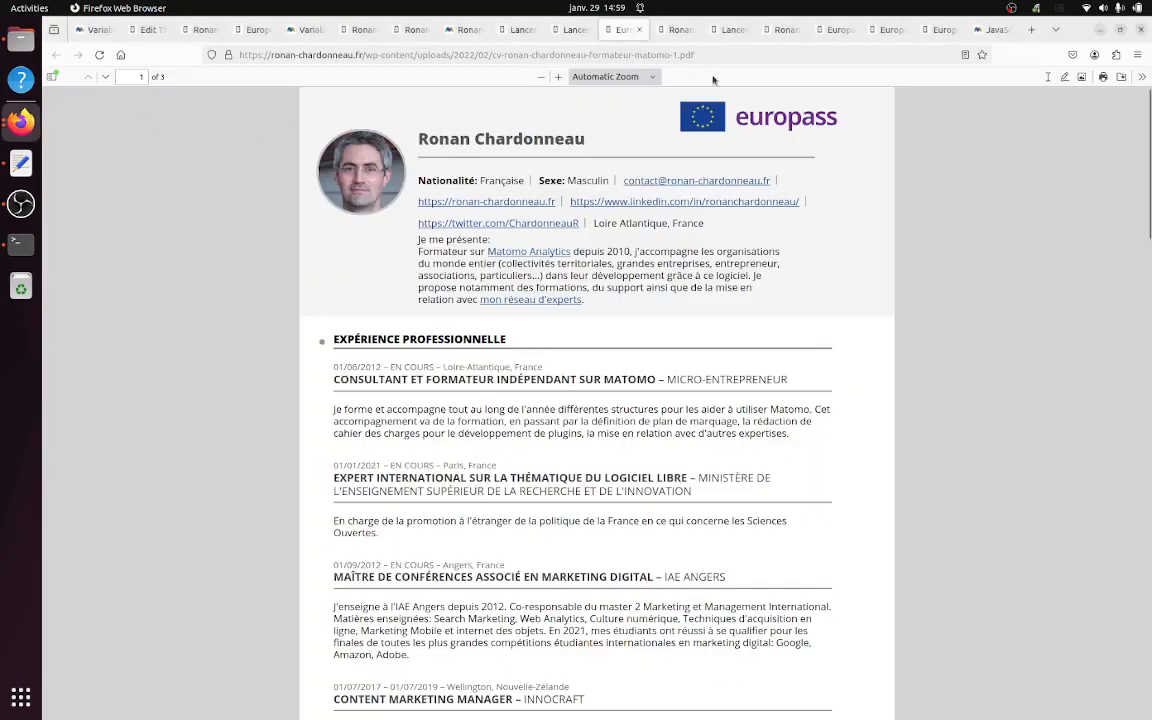
click(876, 30)
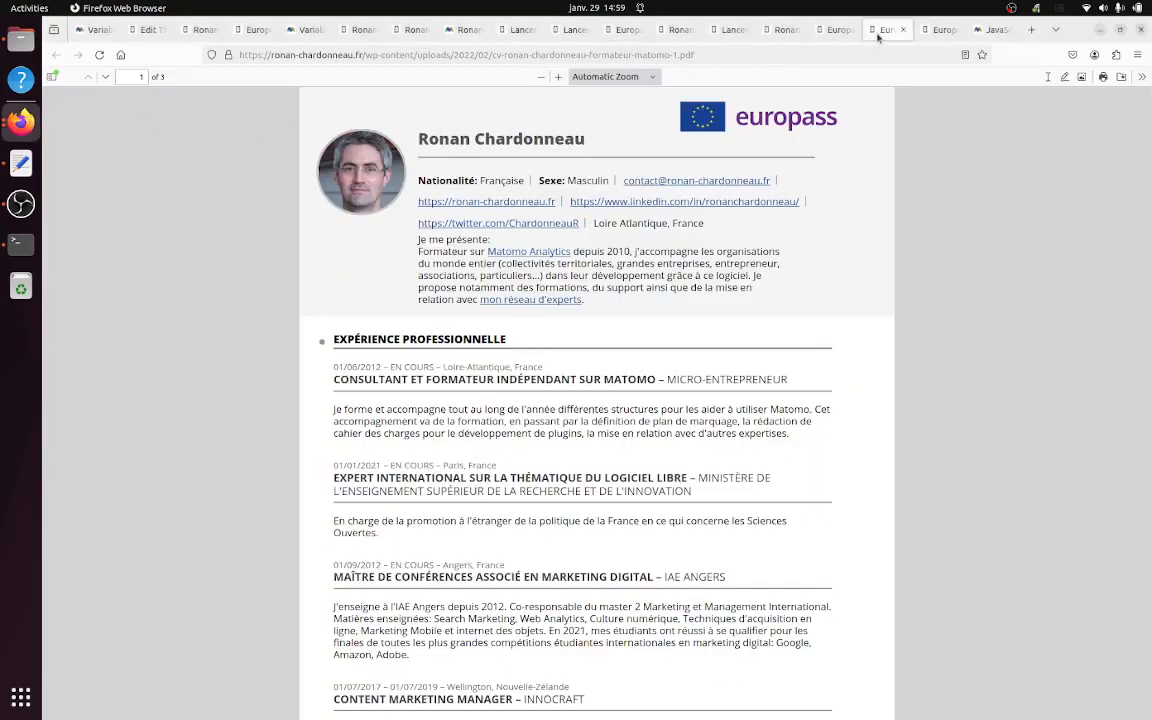
click(675, 30)
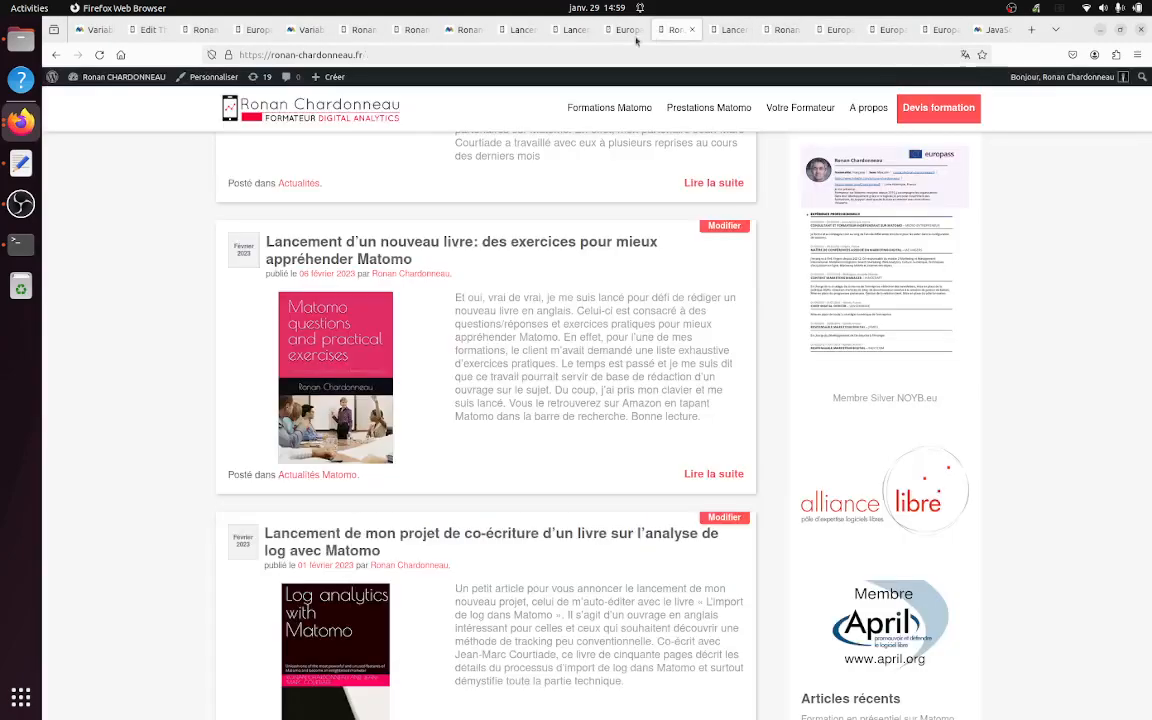
click(520, 30)
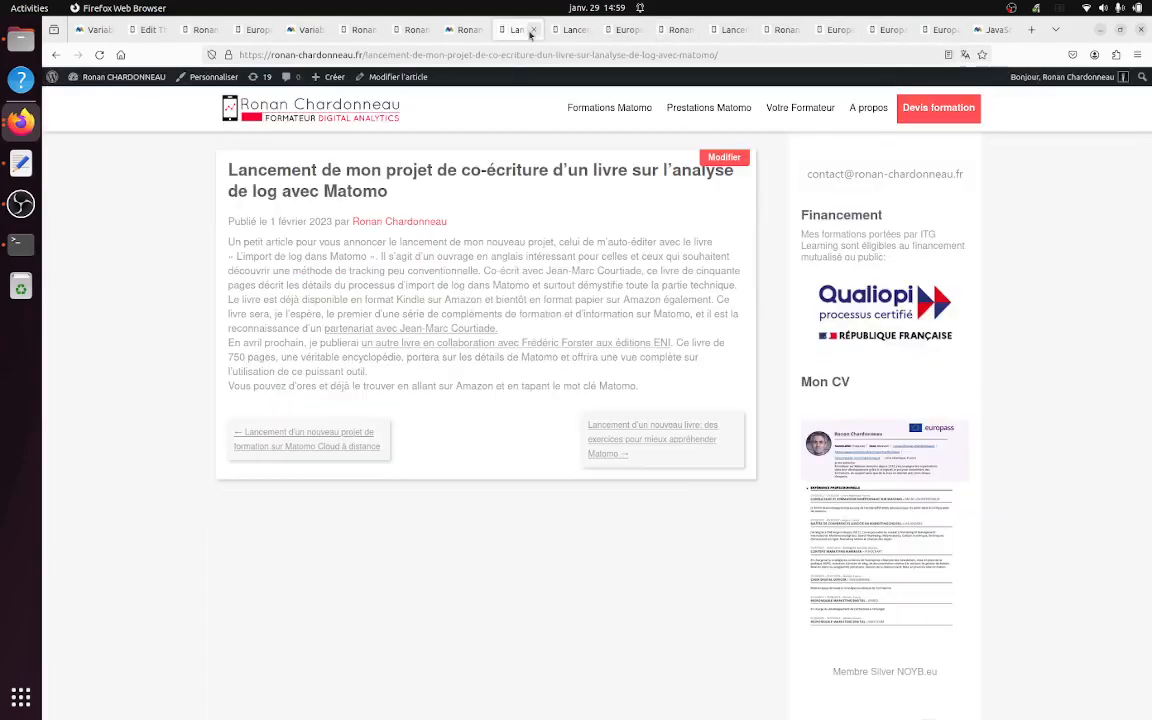
Step: Open the container's ?mtmPreviewMode=6VuW8RuL preview link from the Tag Manager dashboard and copy the resulting page URL
click(450, 31)
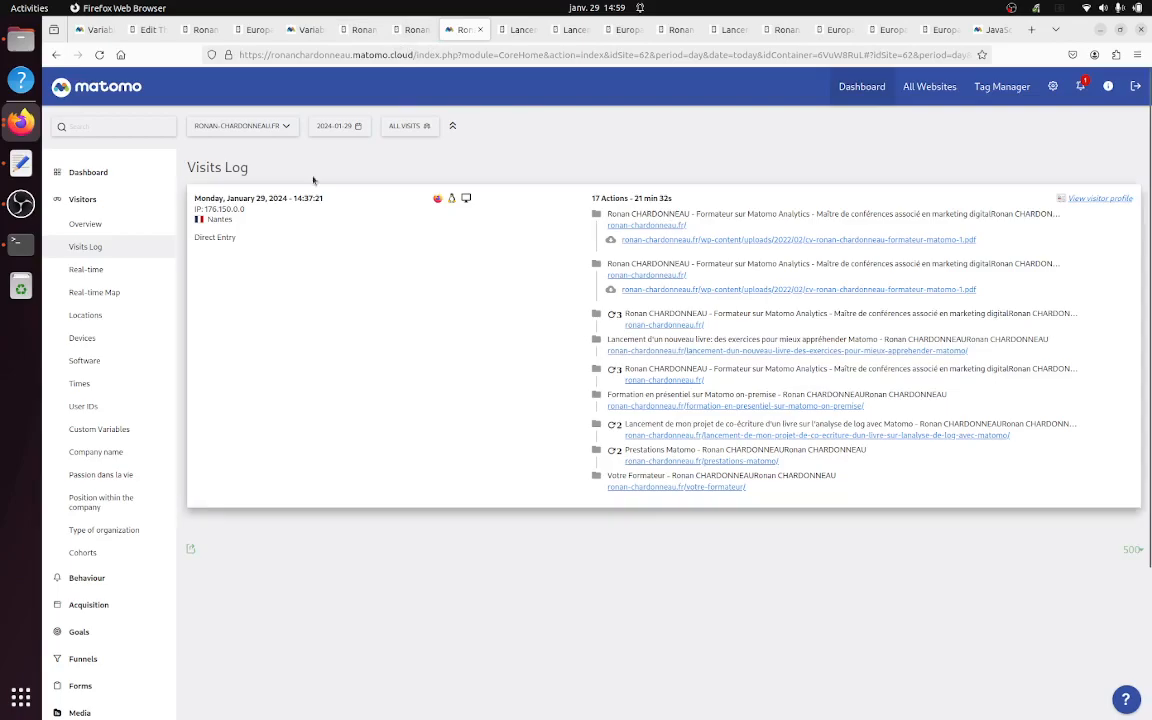
click(1000, 86)
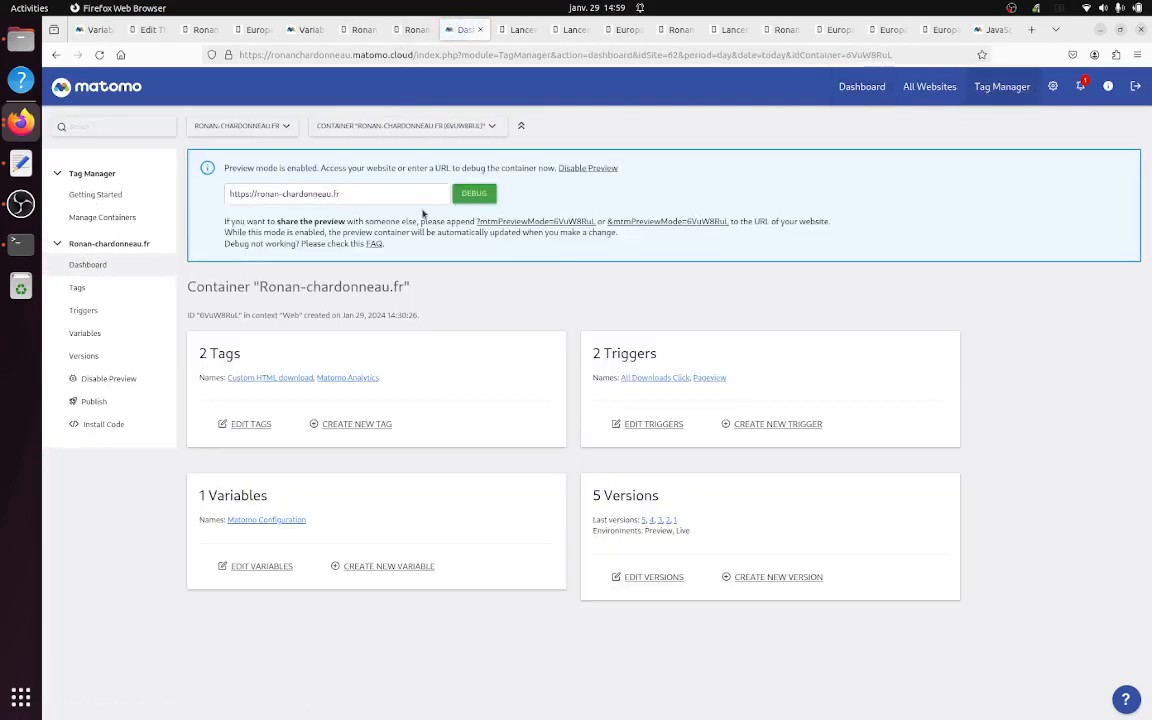
click(494, 222)
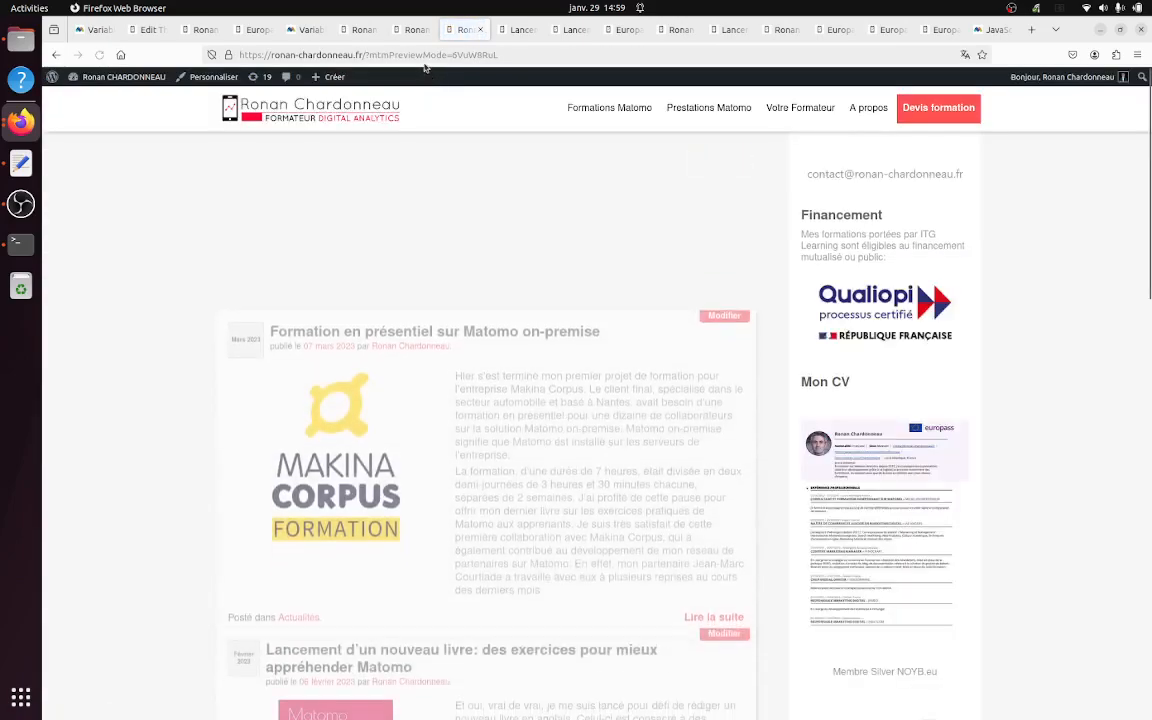
click(424, 56)
key(ctrl+c)
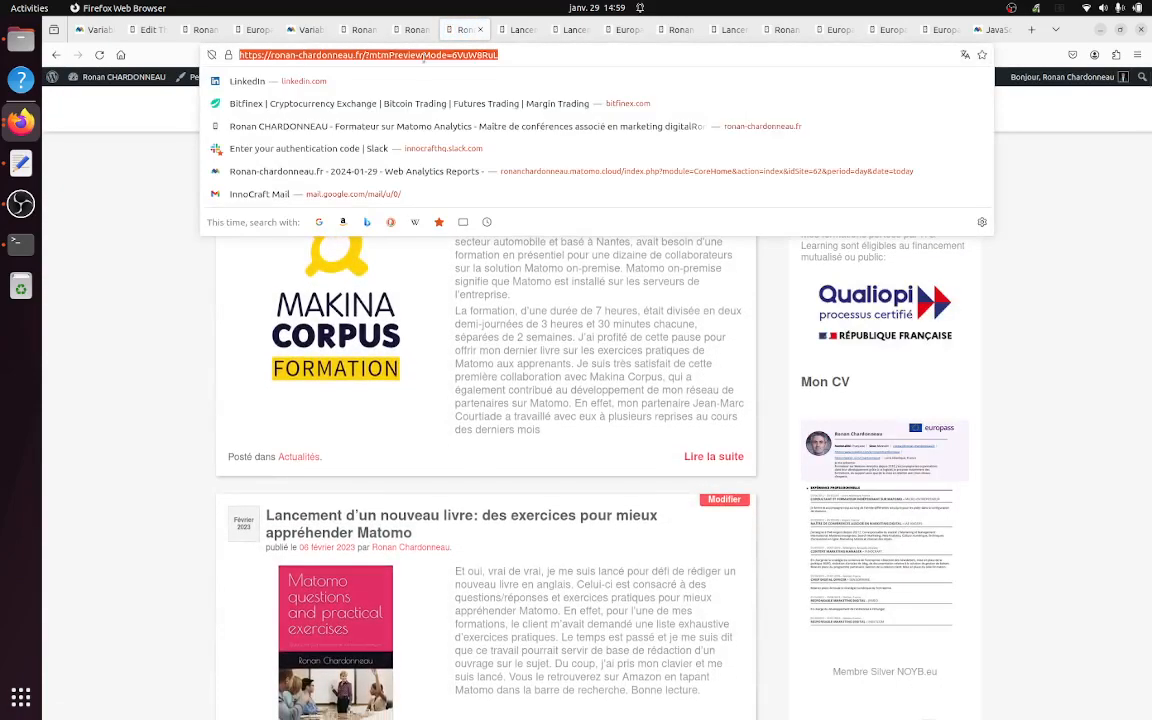
Step: Load the copied preview URL in the private window in place of the "Votre Formateur" page
click(21, 50)
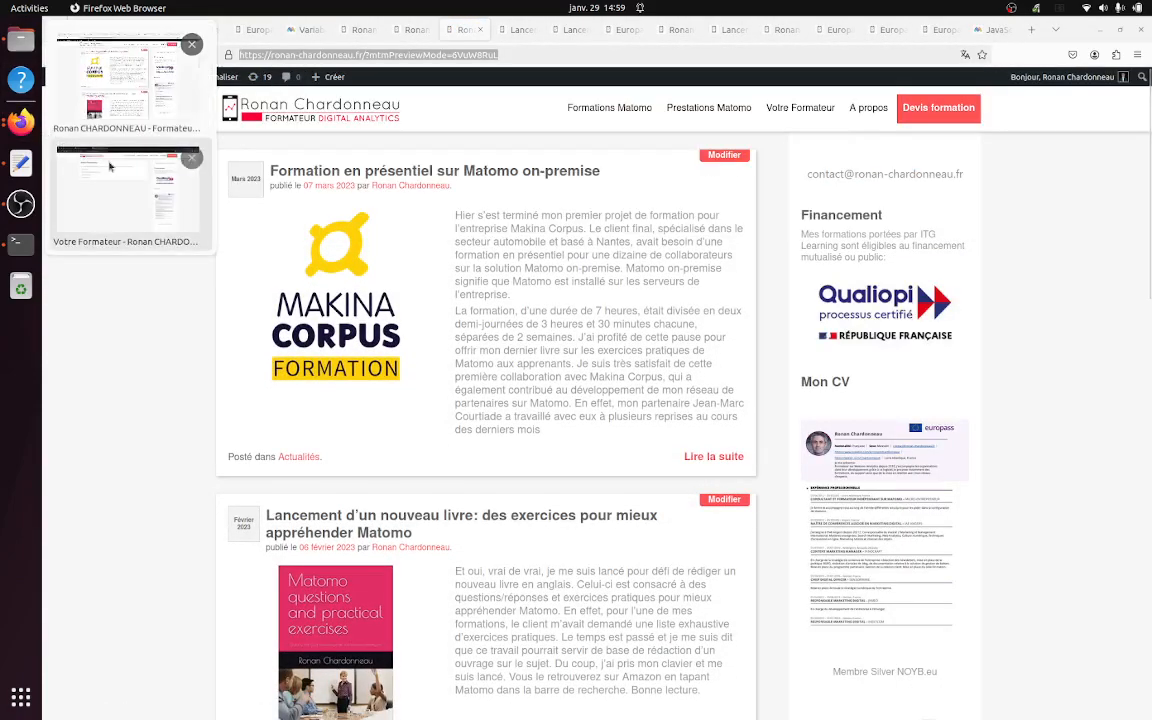
click(162, 89)
click(255, 53)
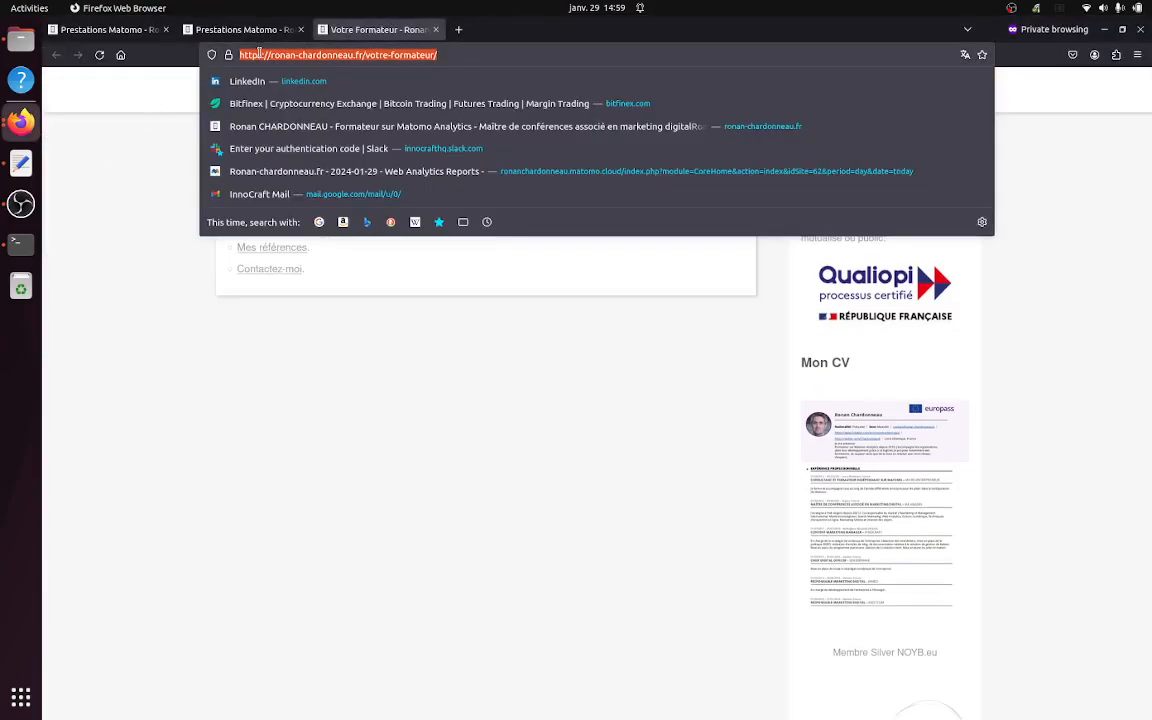
key(ctrl+v)
key(Escape)
key(Return)
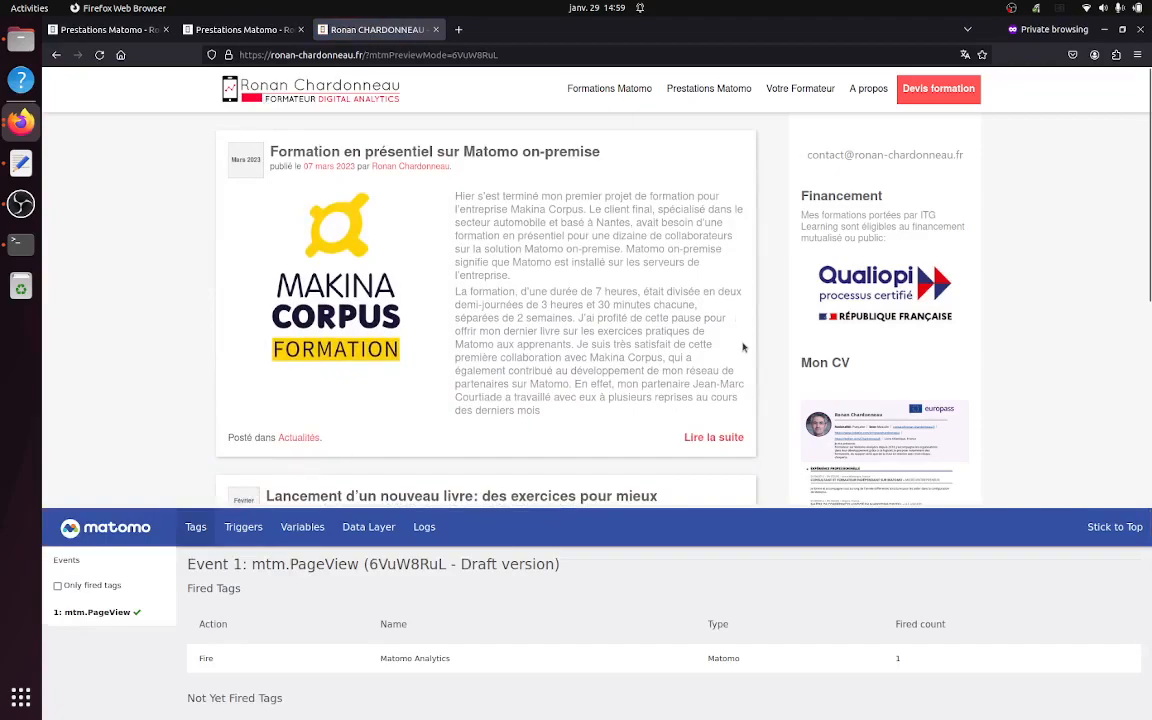
Step: Open the CV PDF in a new tab and check which tags fired for the mtm.DownloadClick event in the debugger
ctrl+click(865, 433)
click(124, 613)
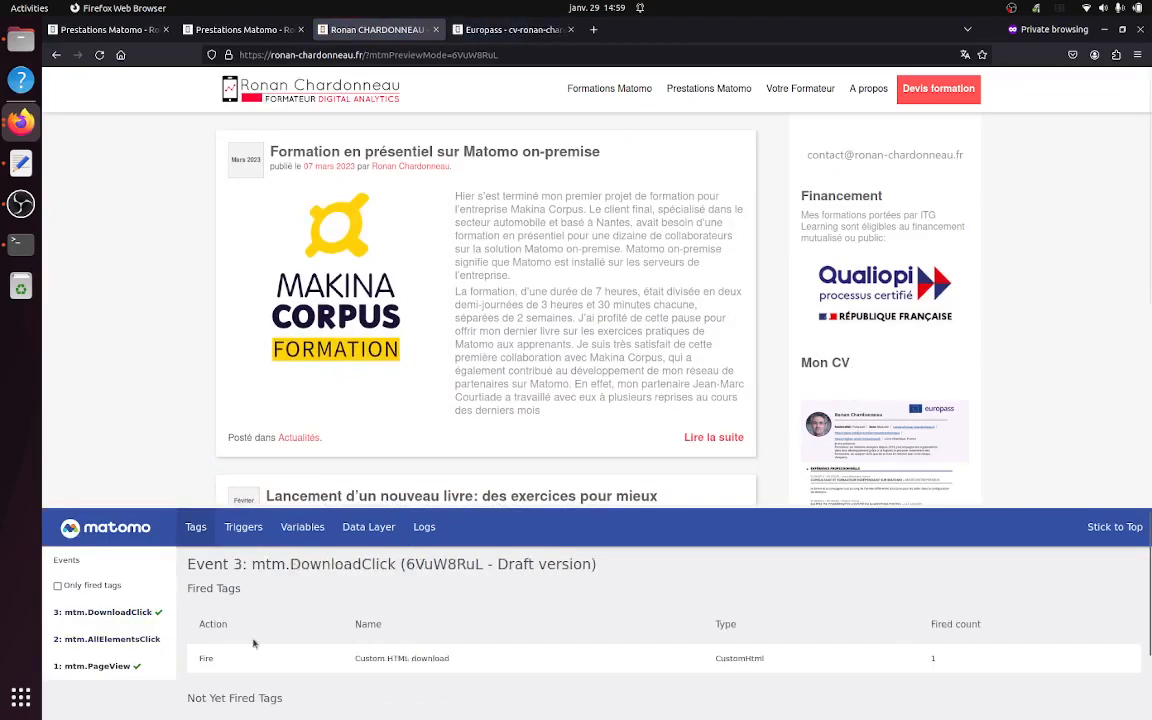
scroll(373, 631, down, 2)
scroll(373, 631, up, 2)
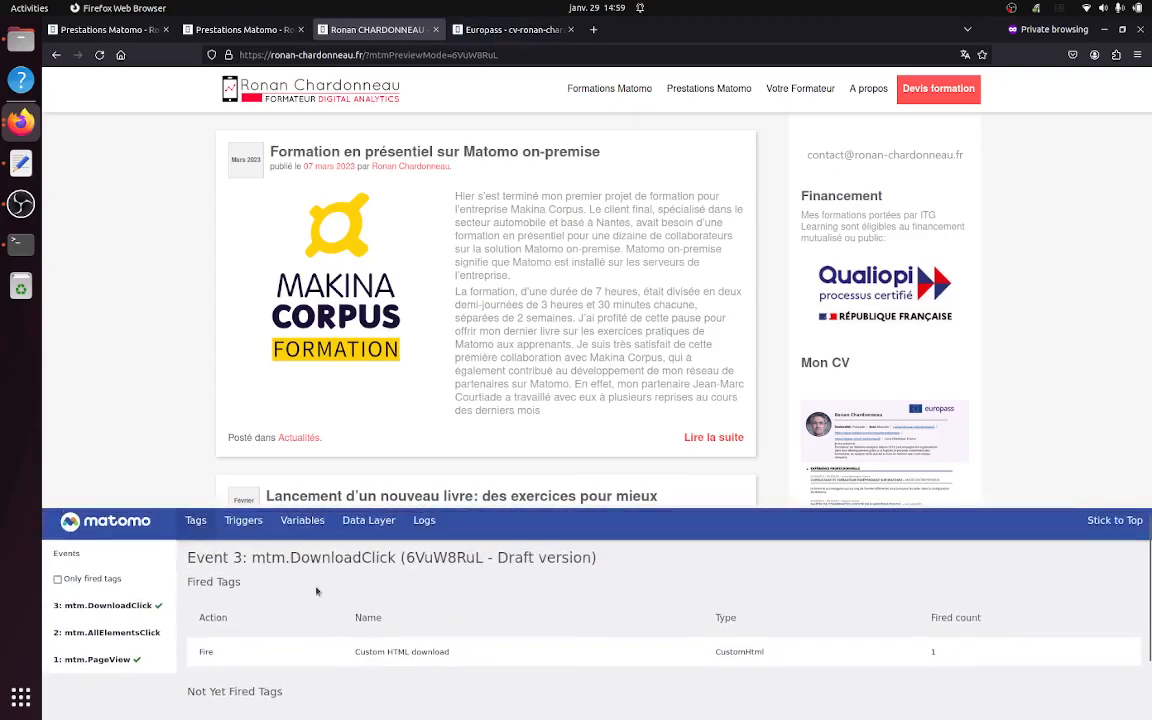
Step: Examine the variables of the mtm.DownloadClick event, including PageUrl and ClickDestinationUrl
click(299, 520)
scroll(421, 640, down, 3)
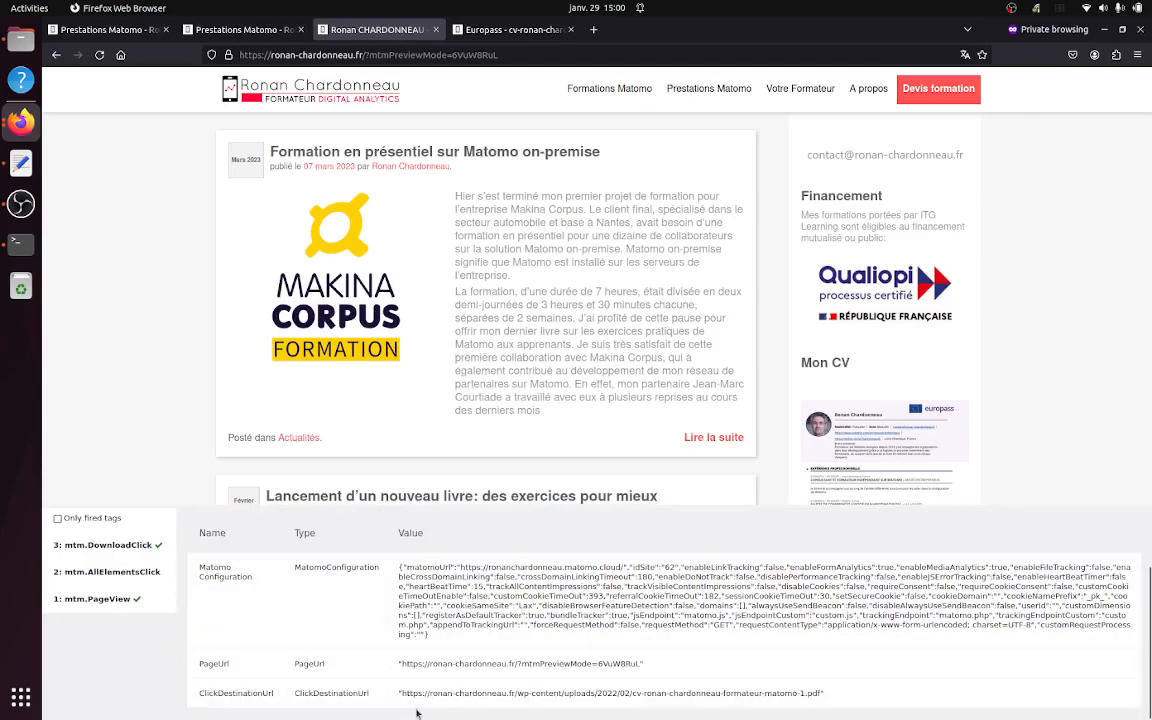
scroll(417, 713, up, 2)
Step: Return to Matomo in the regular window, open the Visits Log and check the custom dimension details of the recorded actions
click(20, 122)
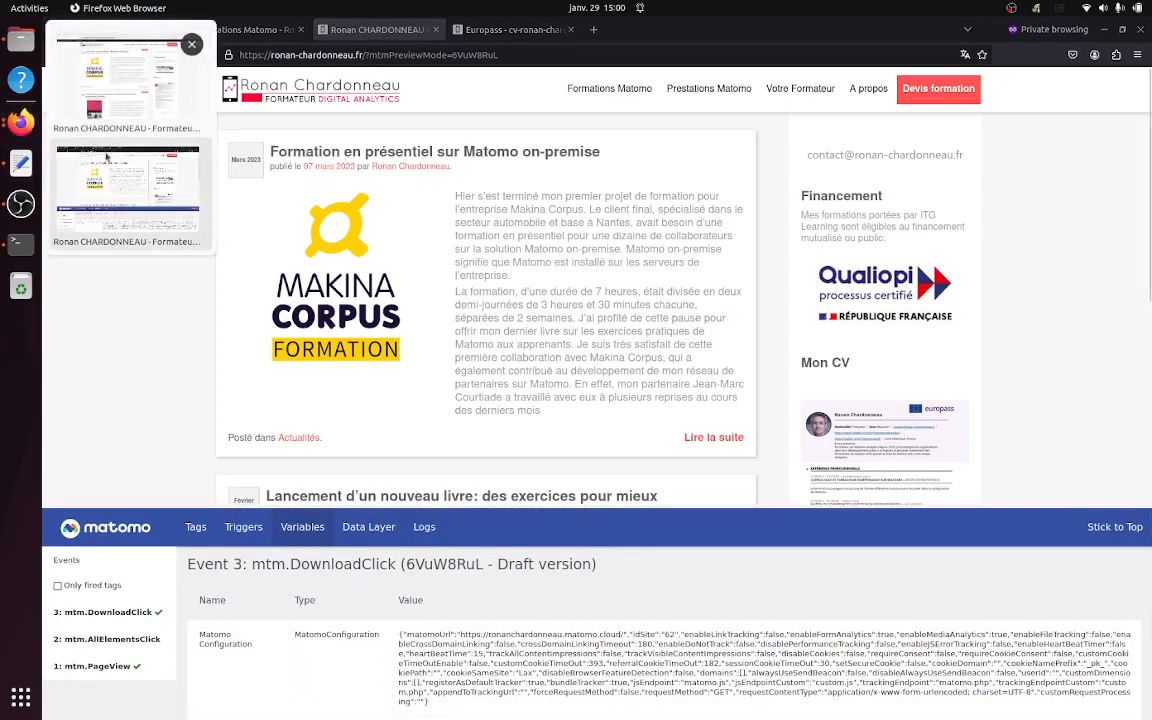
click(93, 153)
click(303, 30)
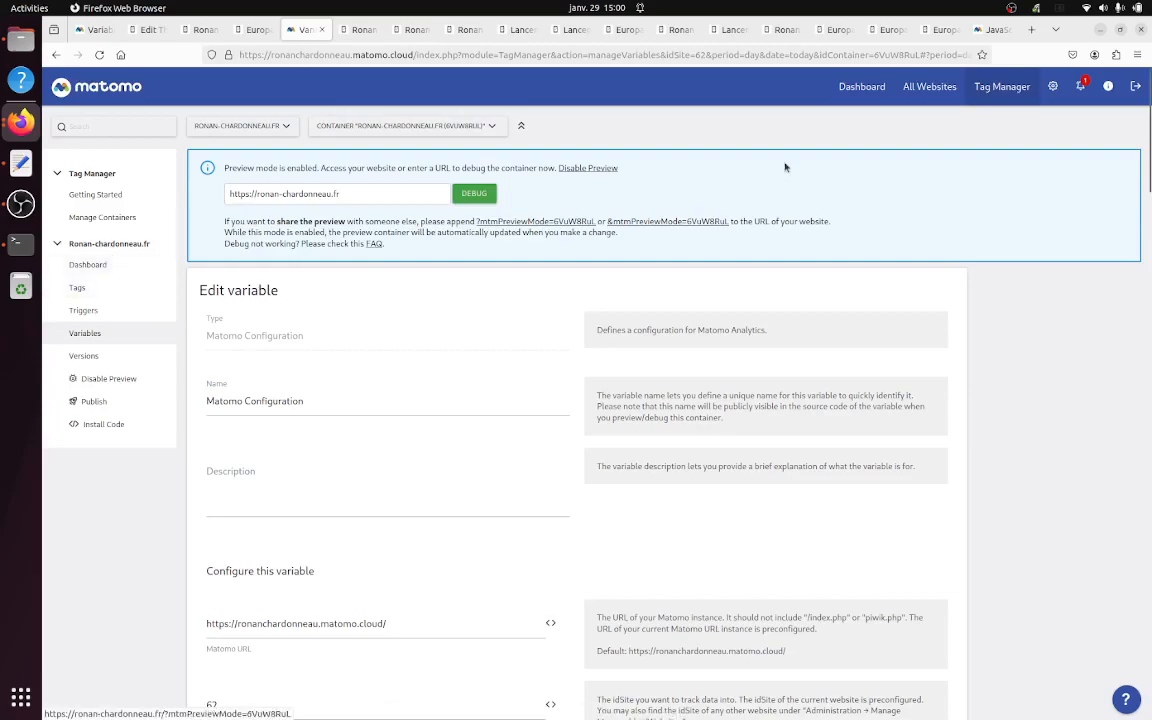
click(861, 87)
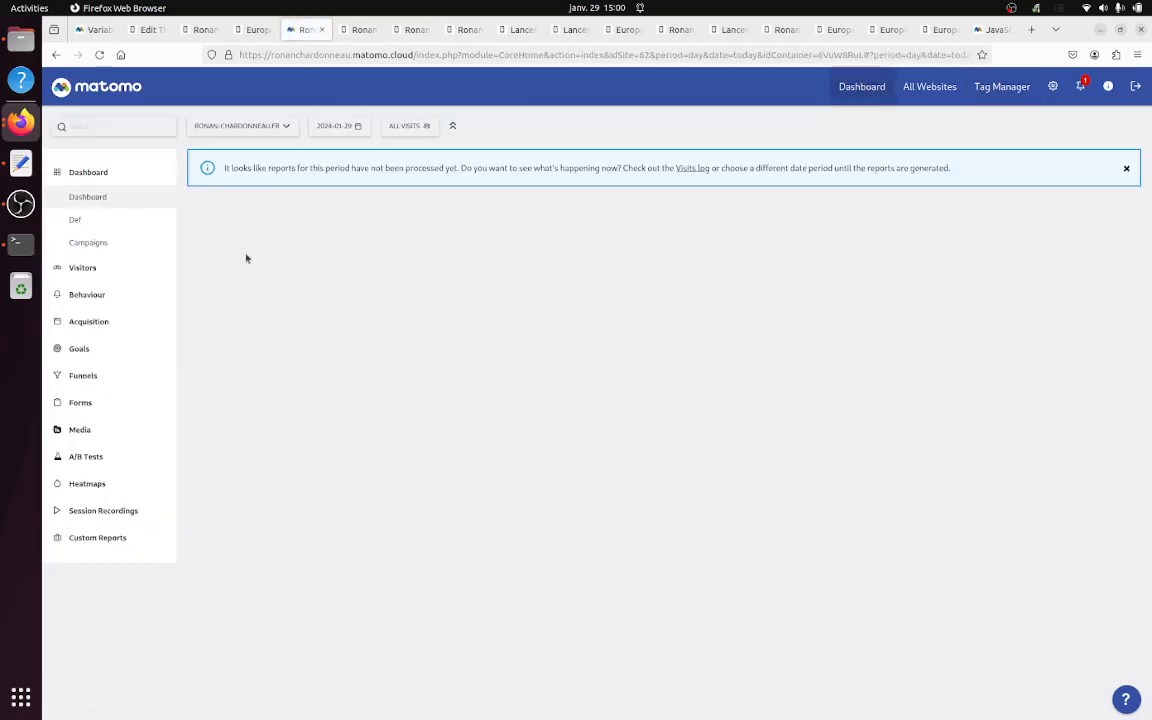
click(136, 267)
click(132, 251)
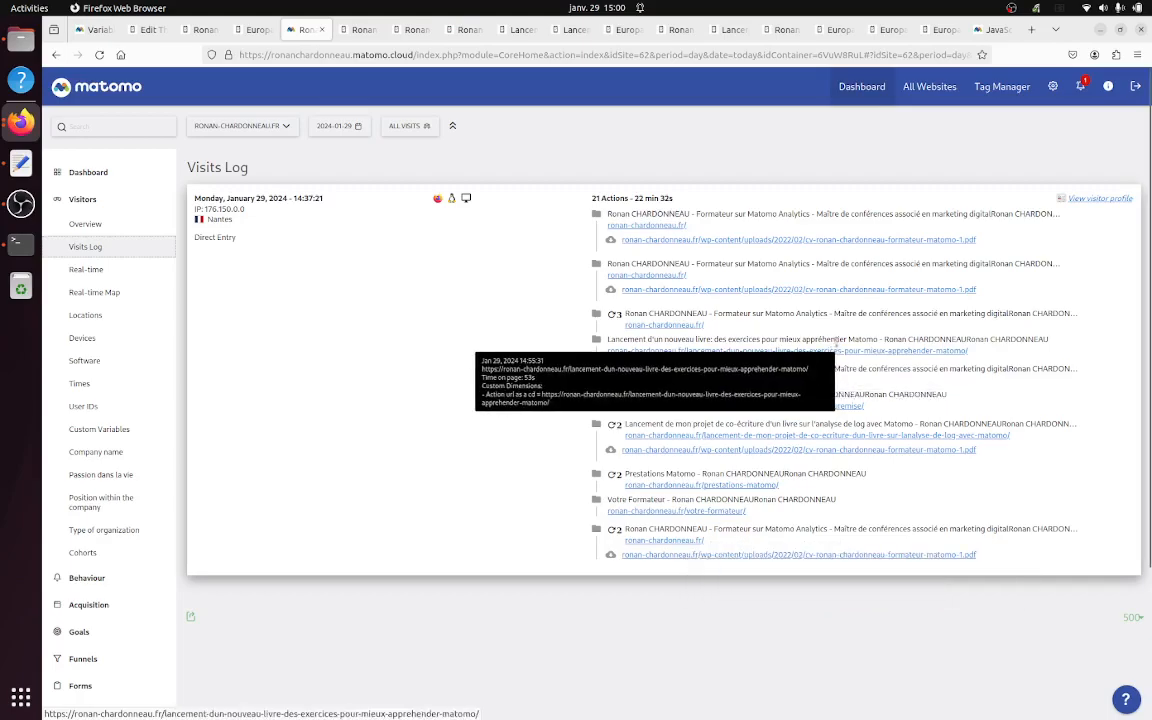
click(1012, 8)
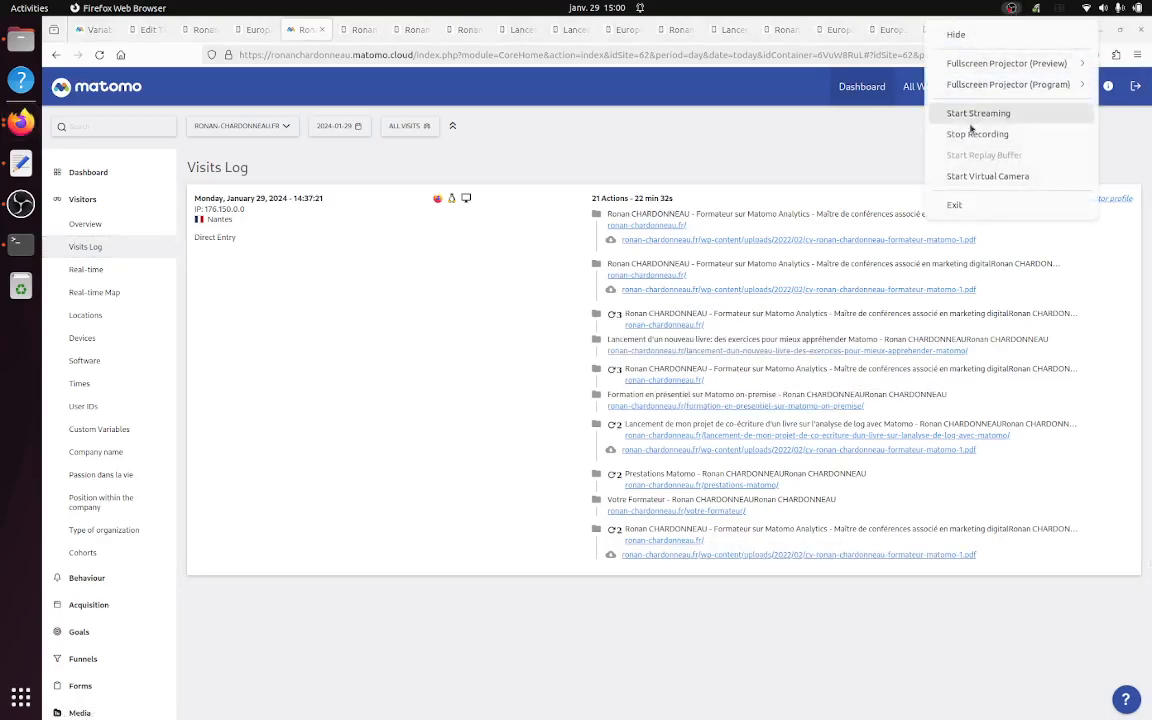